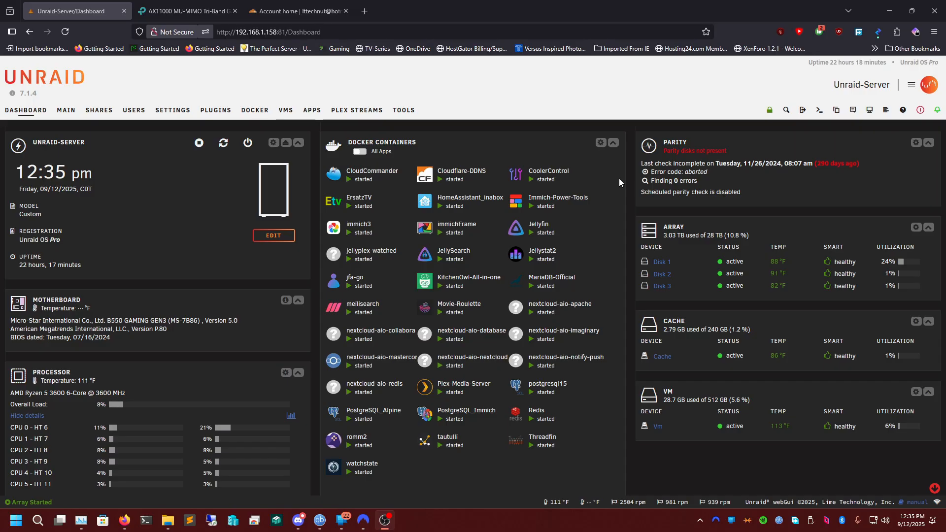
{"action": "right_click", "coordinate": [601, 208]}
{"action": "key", "text": "Escape"}
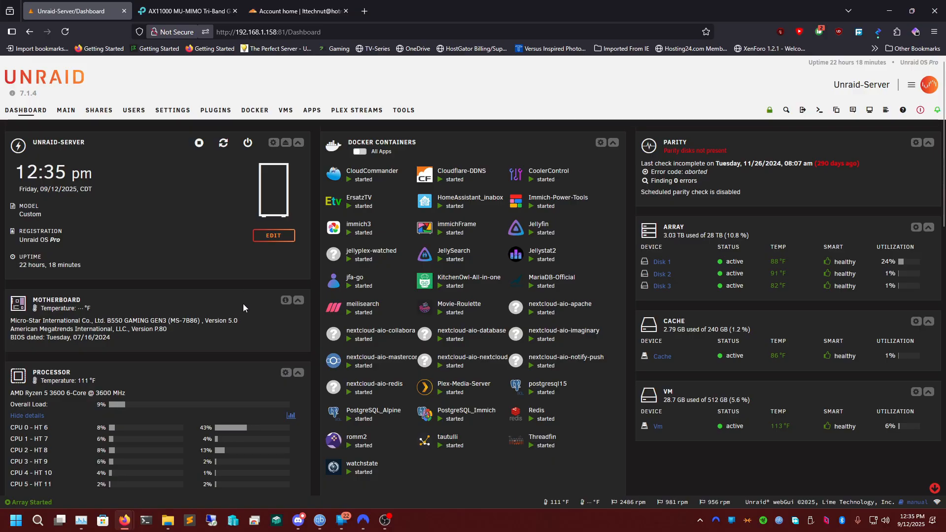
Search the Unraid community apps for npmplus, and broaden the search to npm.
{"action": "left_click", "coordinate": [317, 111]}
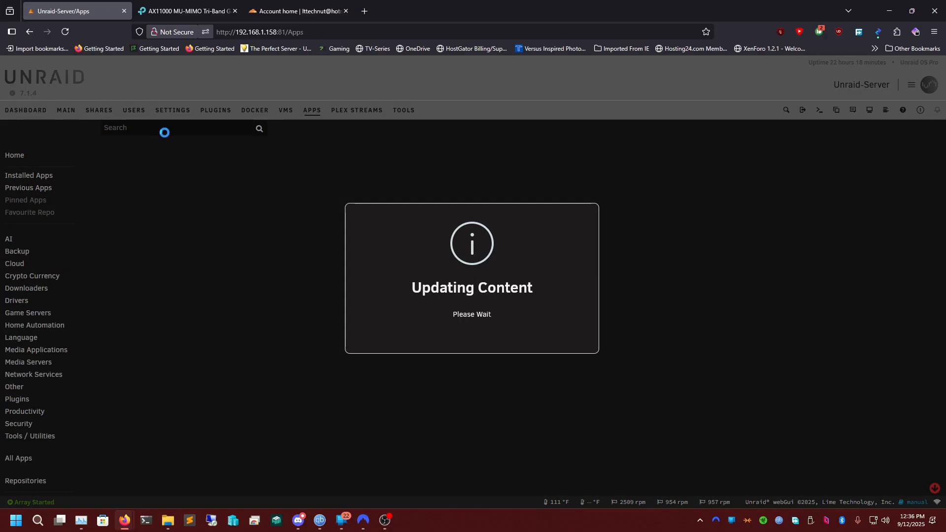
{"action": "type", "text": "npm"}
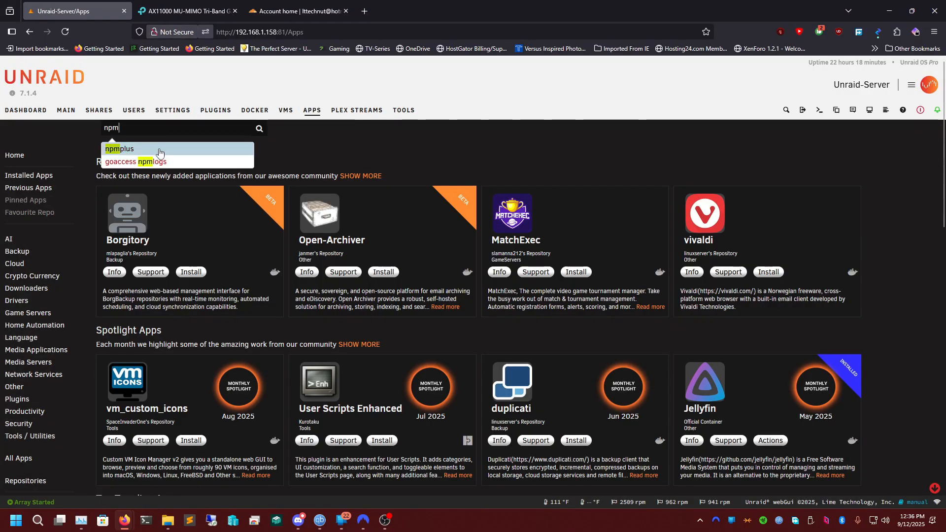
{"action": "left_click", "coordinate": [159, 153]}
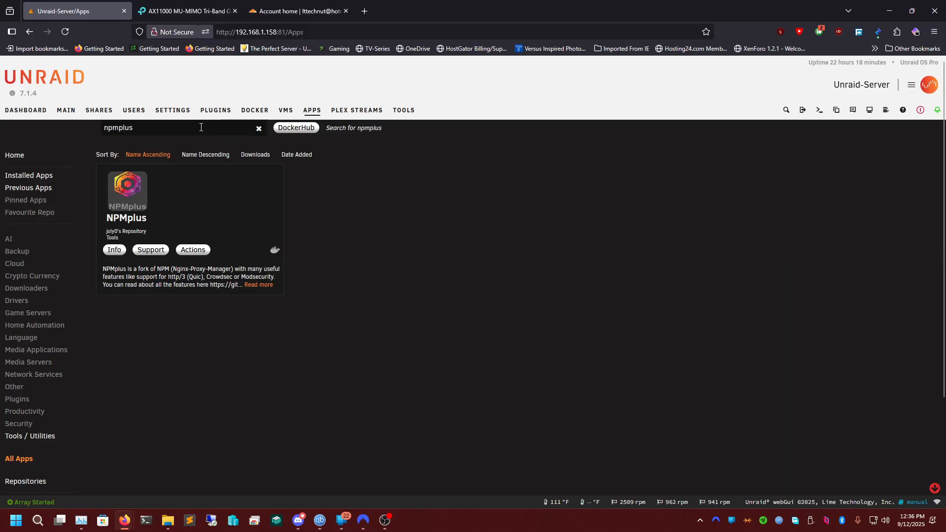
{"action": "key", "text": "BackSpace"}
{"action": "key", "text": "BackSpace"}
{"action": "key", "text": "BackSpace"}
{"action": "key", "text": "BackSpace"}
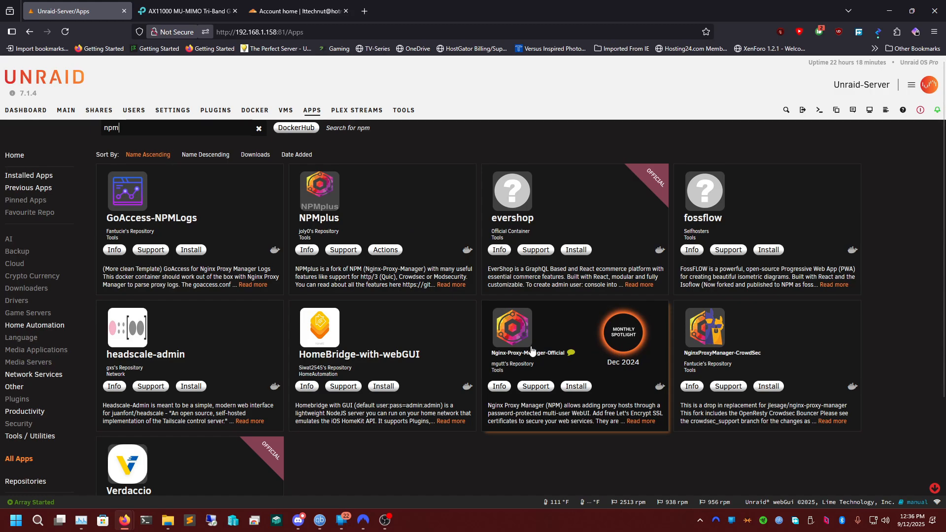
Open the NPMplus app details and start its installation, accepting the port conflict notice to reach the container template.
{"action": "left_click", "coordinate": [386, 218]}
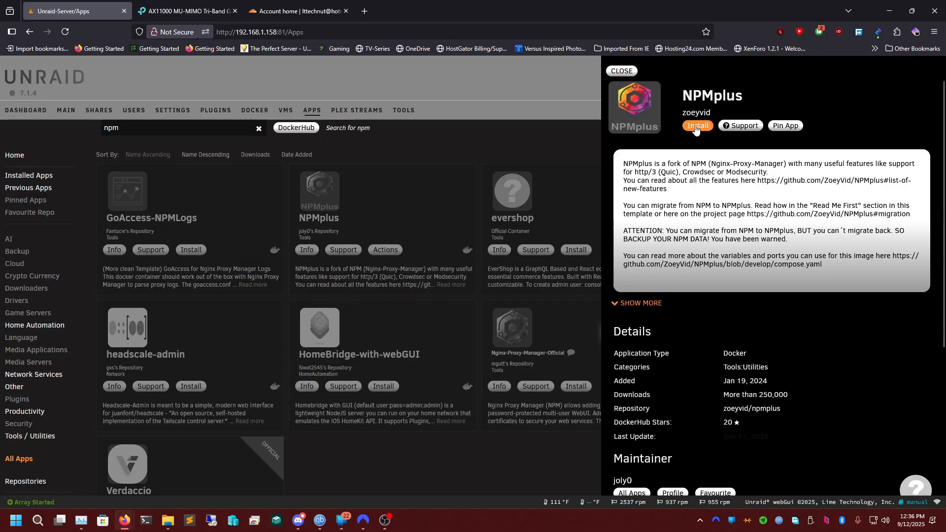
{"action": "left_click", "coordinate": [697, 127]}
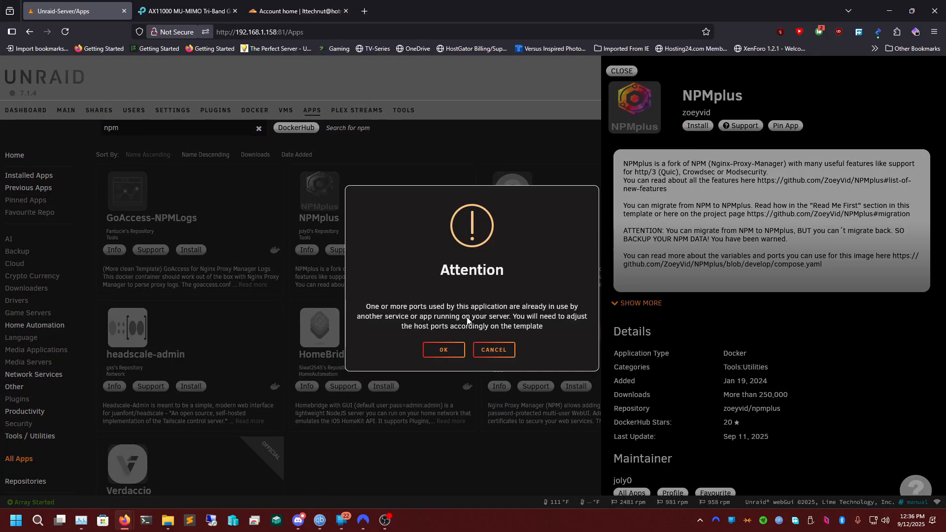
{"action": "left_click", "coordinate": [448, 353]}
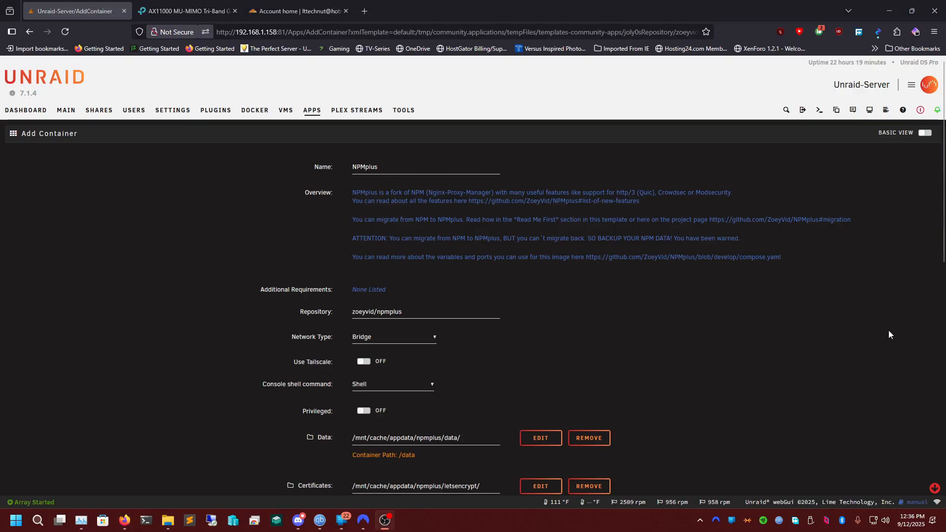
{"action": "left_click", "coordinate": [403, 110]}
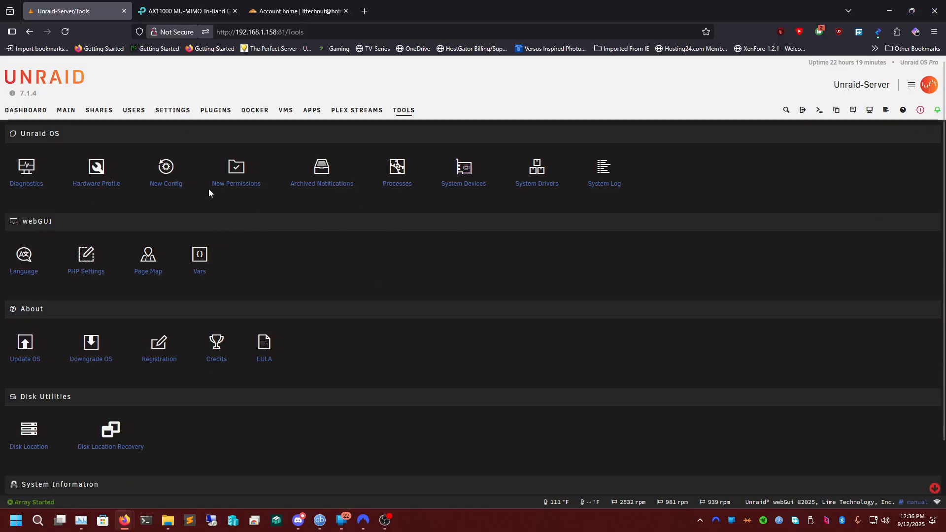
{"action": "left_click", "coordinate": [321, 32]}
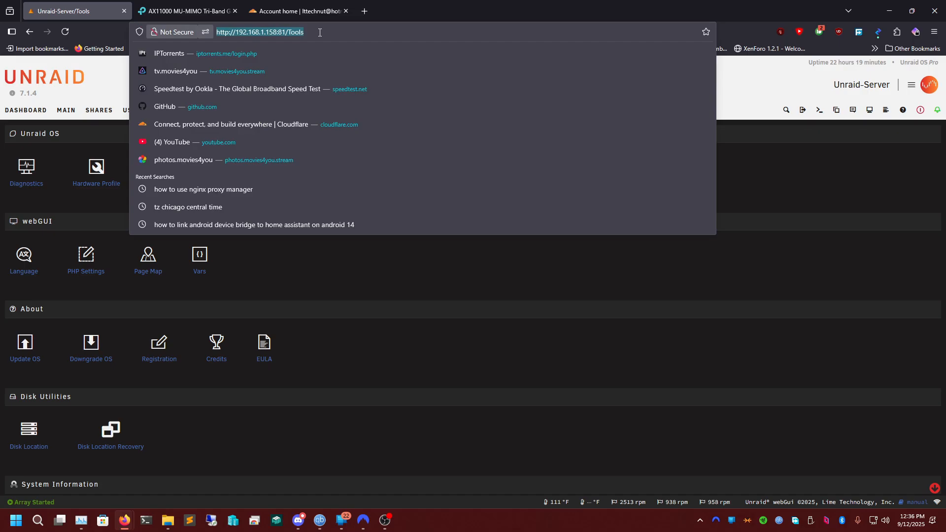
{"action": "left_click", "coordinate": [439, 283]}
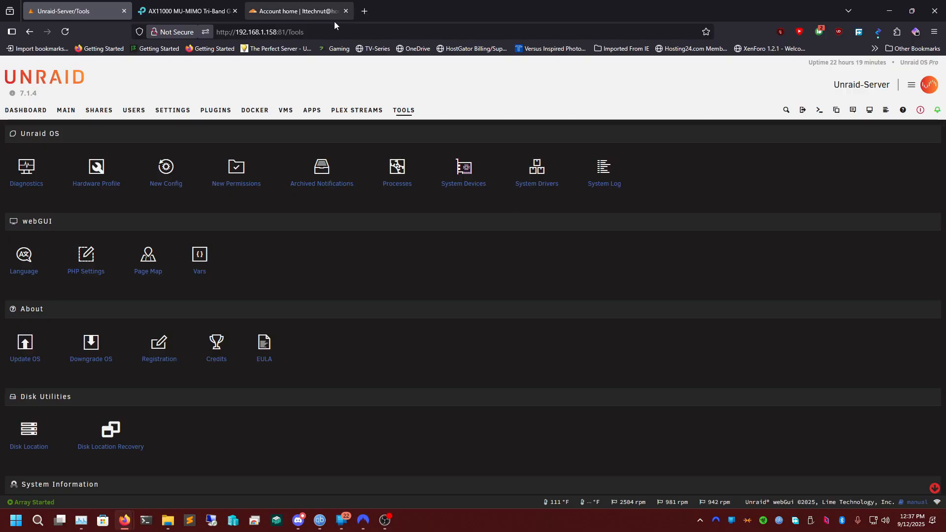
{"action": "double_click", "coordinate": [295, 32]}
{"action": "left_click", "coordinate": [791, 166]}
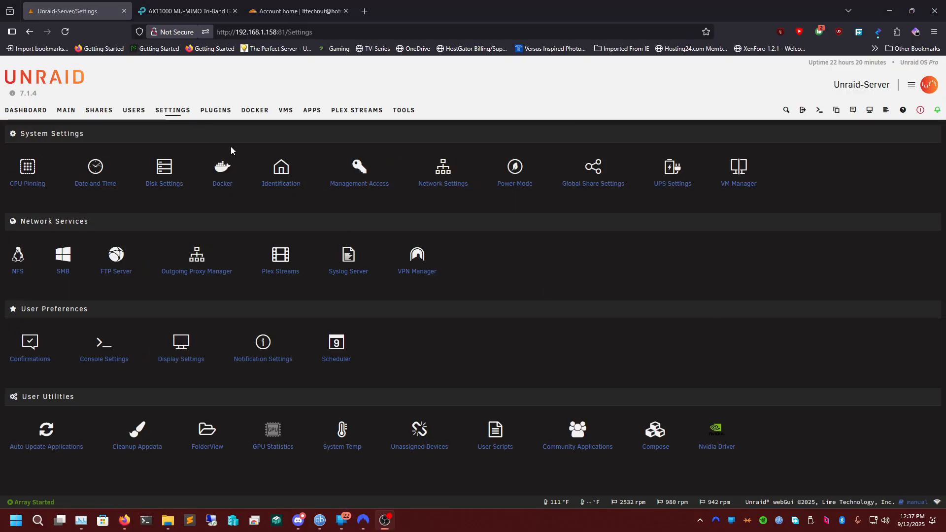
Open the server's Management Access settings and check the HTTP and HTTPS ports.
{"action": "left_click", "coordinate": [172, 114]}
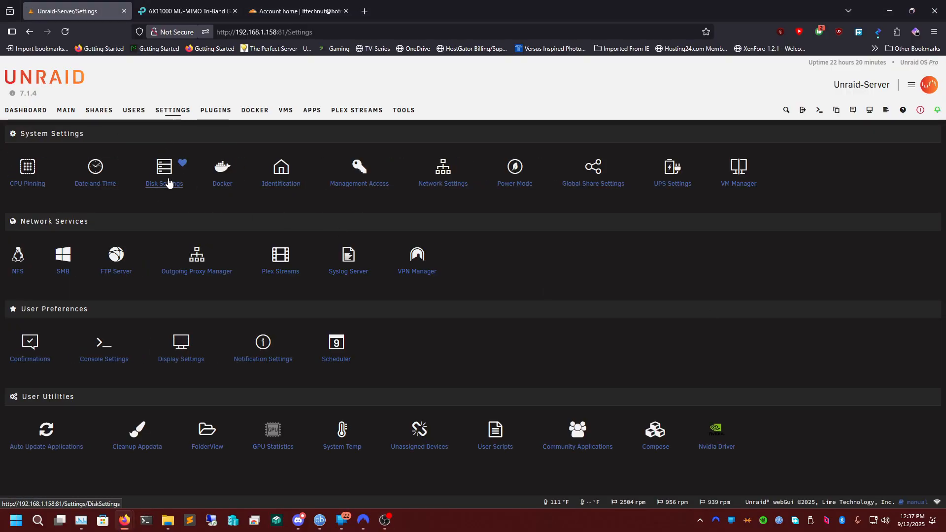
{"action": "left_click", "coordinate": [354, 189]}
{"action": "scroll", "coordinate": [315, 272], "scroll_direction": "down", "scroll_amount": 1}
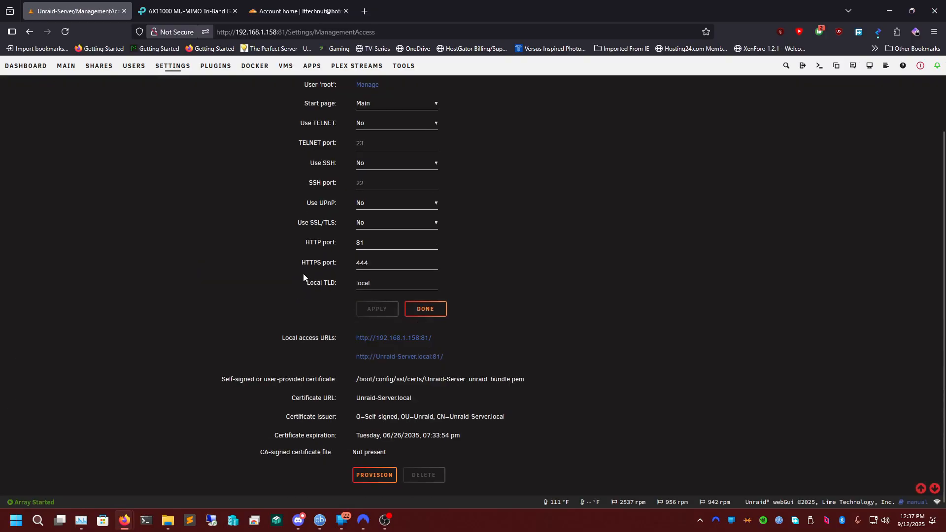
{"action": "left_click", "coordinate": [367, 243]}
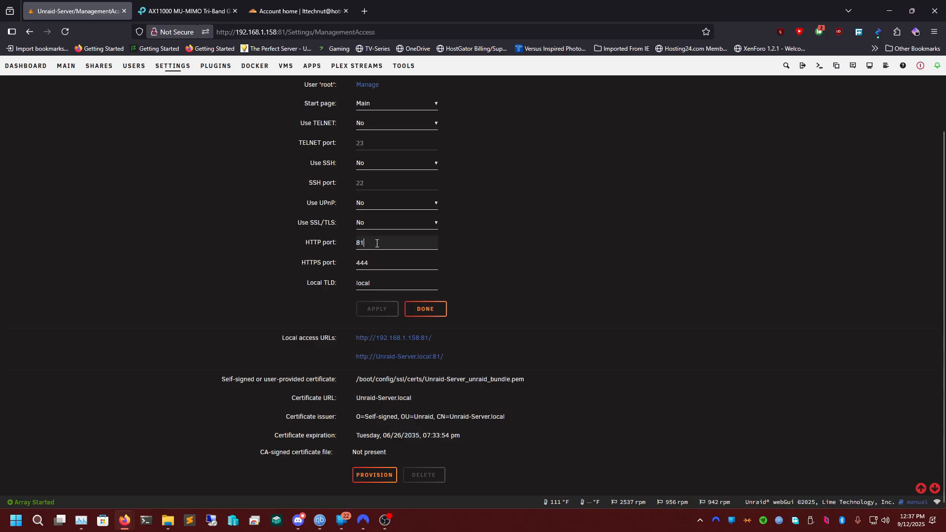
{"action": "double_click", "coordinate": [377, 264]}
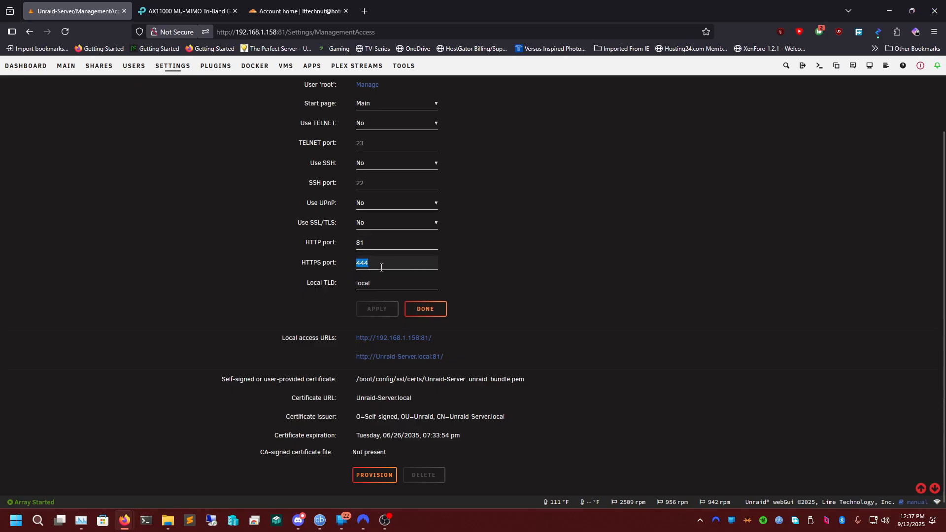
{"action": "left_click", "coordinate": [369, 12]}
{"action": "middle_click", "coordinate": [399, 17]}
{"action": "scroll", "coordinate": [442, 318], "scroll_direction": "up", "scroll_amount": 3}
{"action": "left_click", "coordinate": [364, 11]}
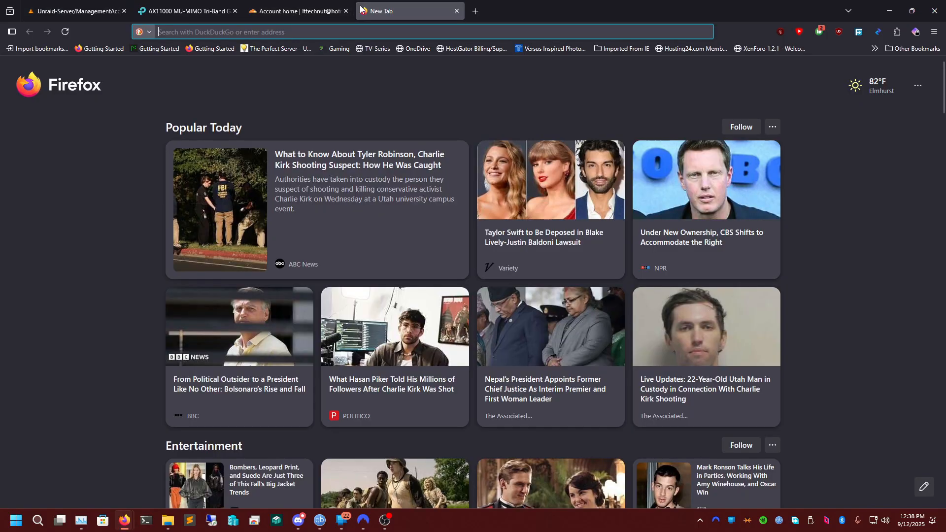
{"action": "type", "text": "192.168.1."}
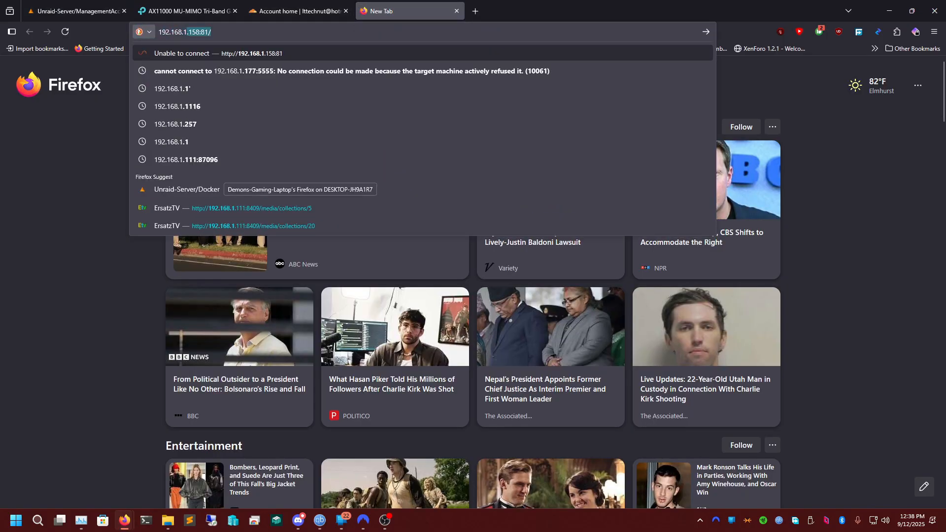
{"action": "type", "text": "158:8"}
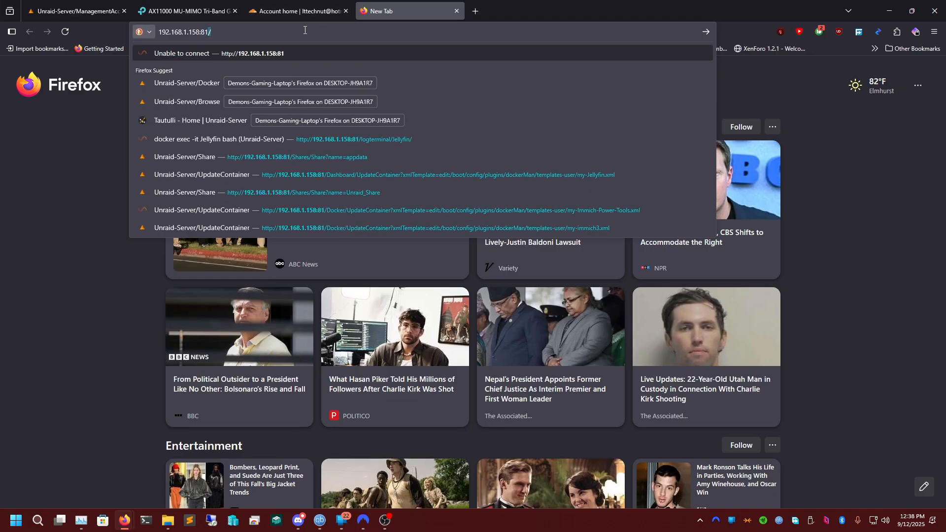
{"action": "left_click", "coordinate": [453, 12]}
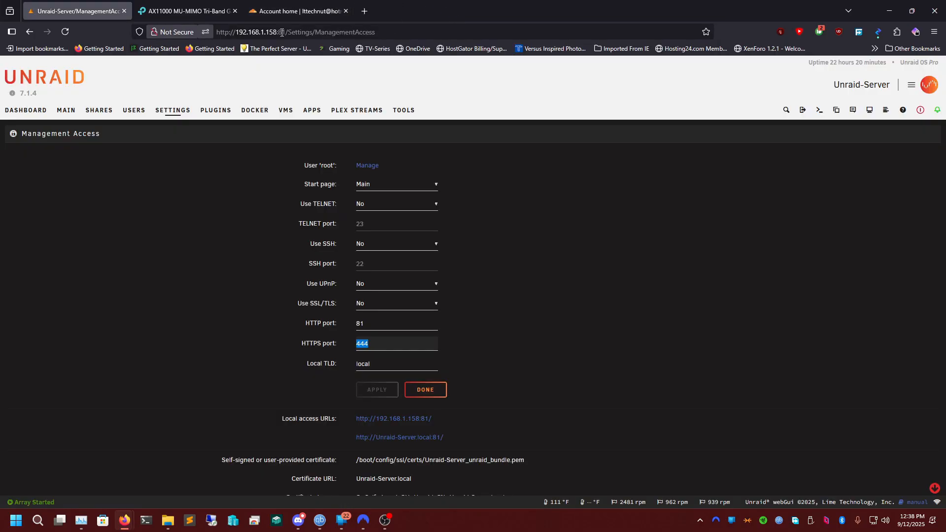
Recheck the HTTP port and HTTPS port values used by the Unraid web interface.
{"action": "left_click", "coordinate": [384, 322]}
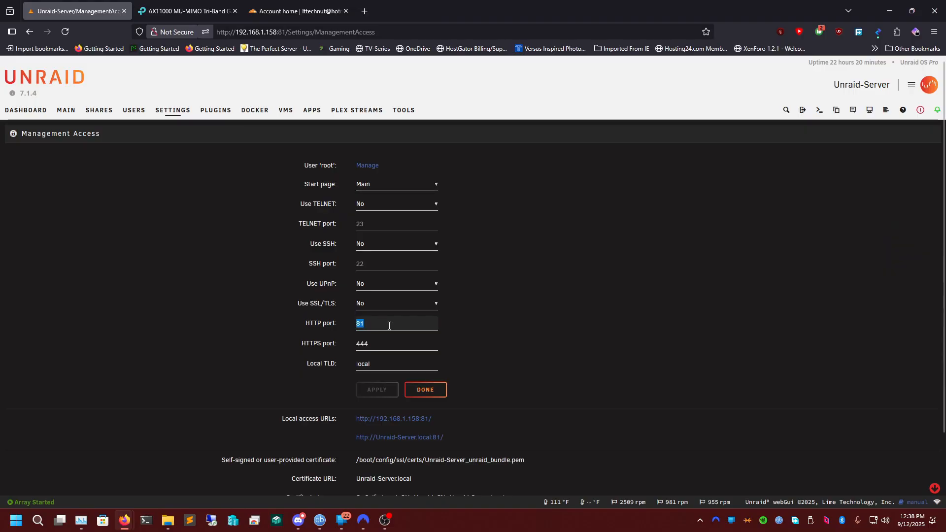
{"action": "key", "text": "Tab"}
{"action": "left_click", "coordinate": [376, 323]}
{"action": "left_click", "coordinate": [381, 342]}
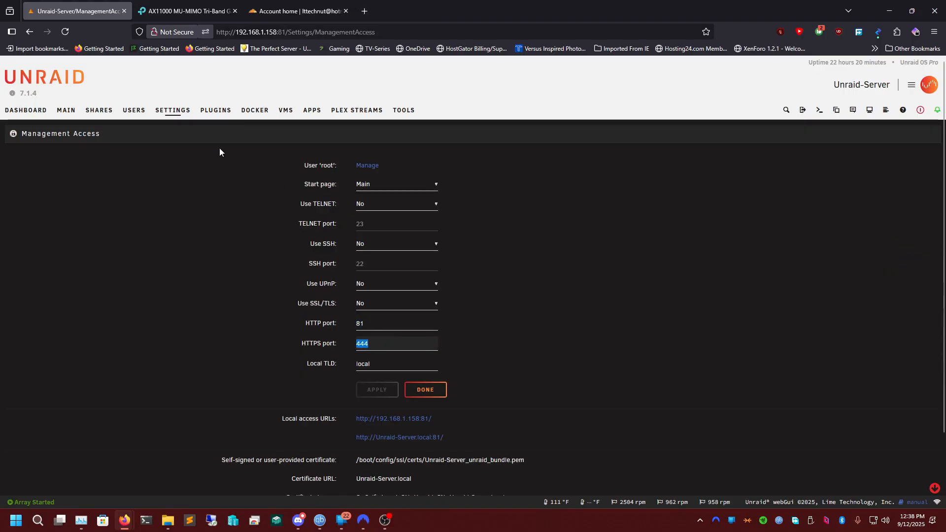
Find NPMplus in the community apps by searching npm and start its installation, accepting the port conflict notice.
{"action": "left_click", "coordinate": [317, 109]}
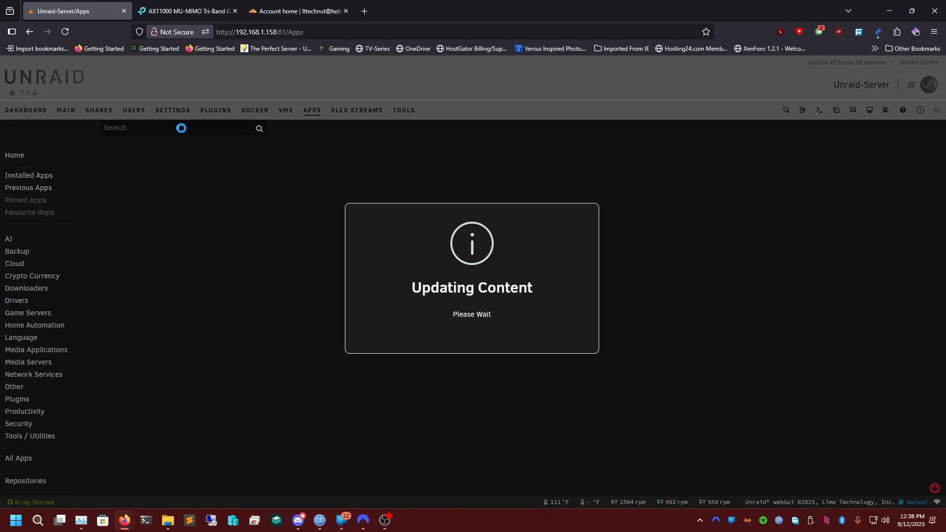
{"action": "type", "text": "npm"}
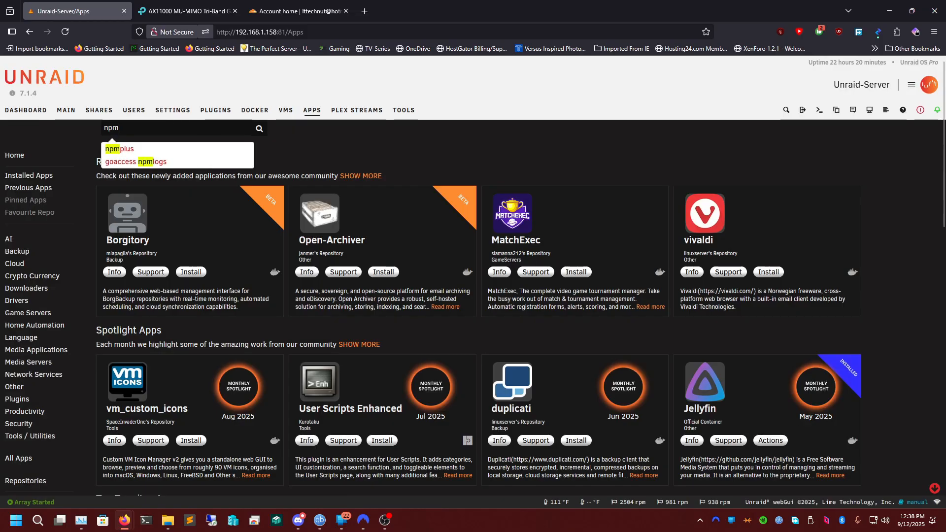
{"action": "left_click", "coordinate": [116, 149]}
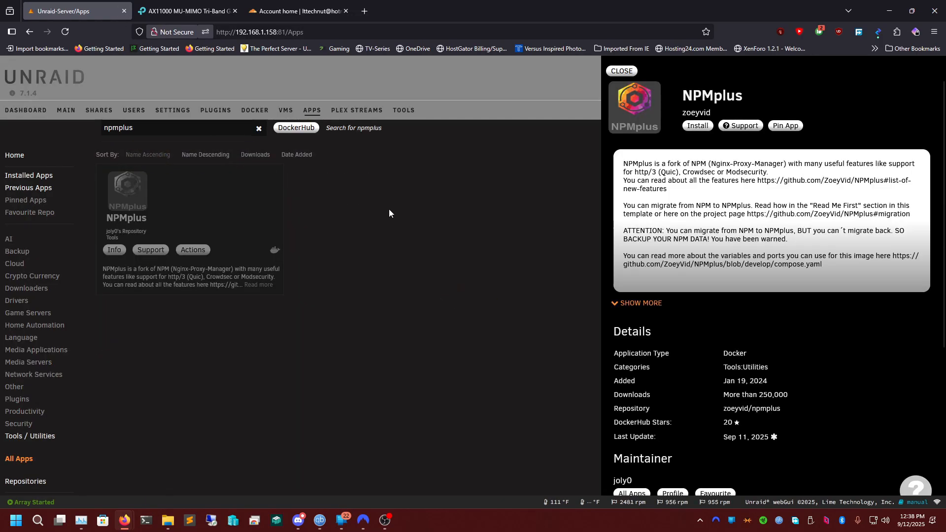
{"action": "left_click", "coordinate": [697, 126]}
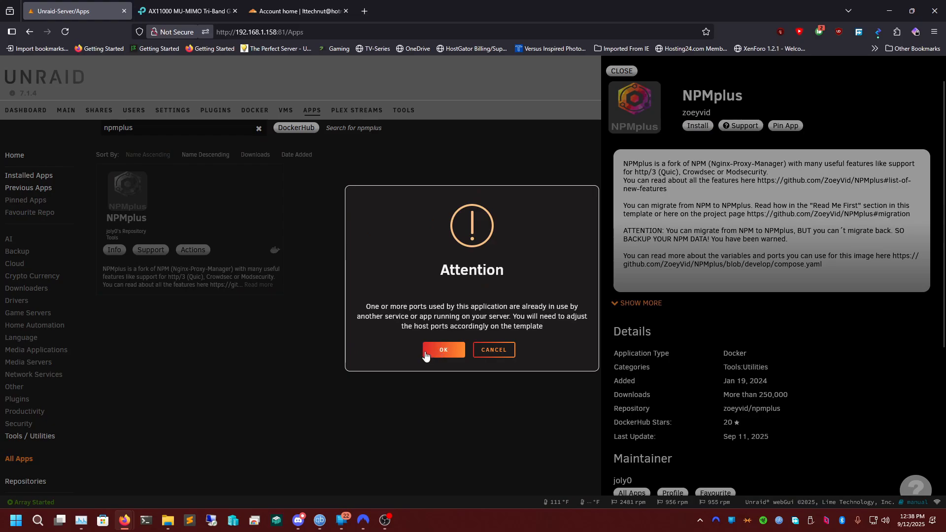
{"action": "left_click", "coordinate": [444, 350]}
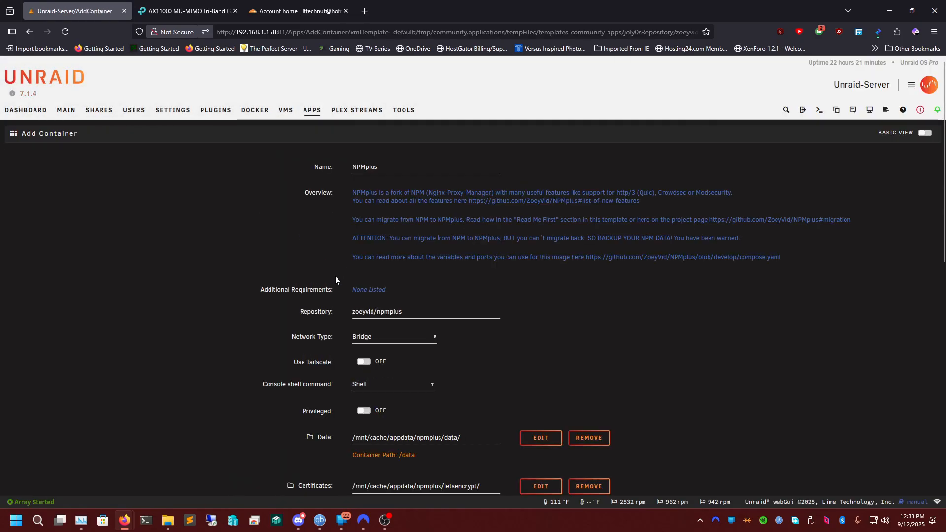
Set the WebUI host port in the NPMplus container template to 82.
{"action": "scroll", "coordinate": [451, 297], "scroll_direction": "down", "scroll_amount": 3}
{"action": "scroll", "coordinate": [416, 326], "scroll_direction": "down", "scroll_amount": 2}
{"action": "left_click", "coordinate": [381, 282]}
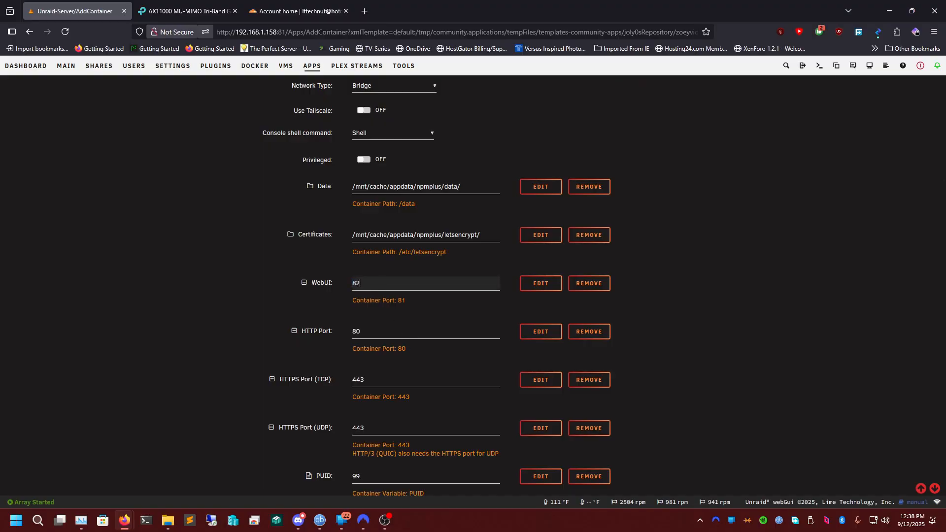
Select the container's Timezone value and look up the Chicago time zone with a web search for "timezone american chicago" in a new tab.
{"action": "scroll", "coordinate": [384, 405], "scroll_direction": "down", "scroll_amount": 2}
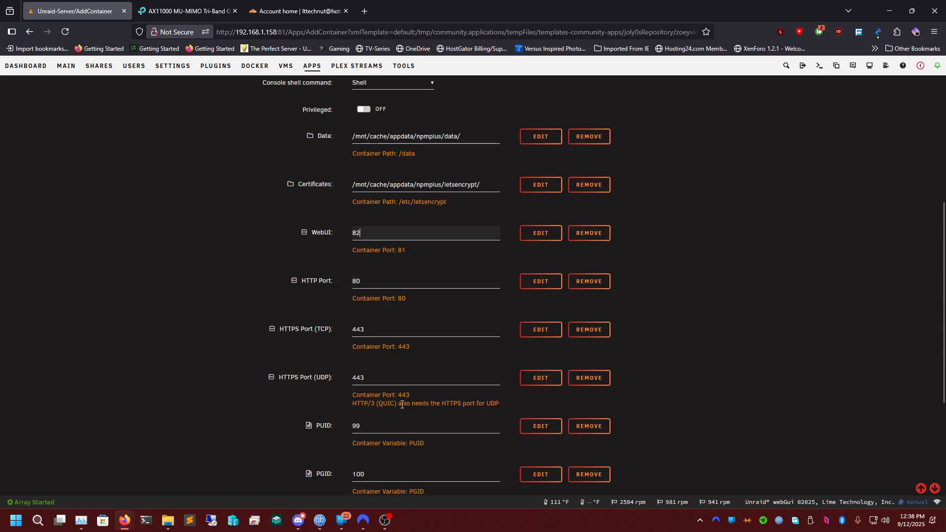
{"action": "scroll", "coordinate": [382, 324], "scroll_direction": "down", "scroll_amount": 8}
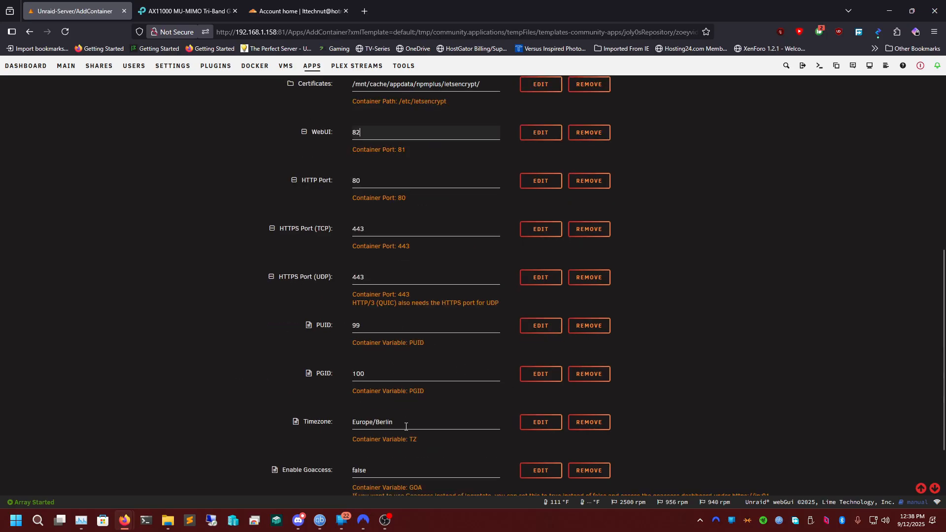
{"action": "left_click_drag", "start_coordinate": [423, 320], "coordinate": [309, 336]}
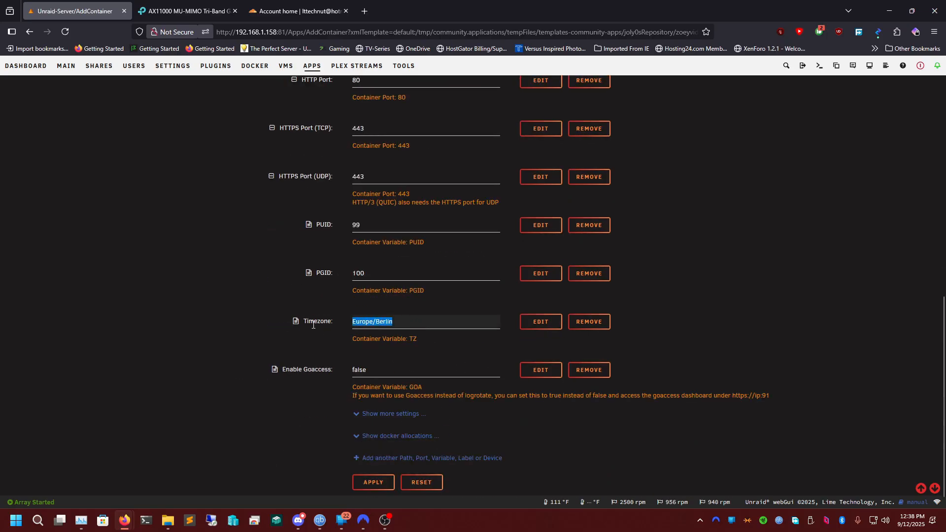
{"action": "left_click", "coordinate": [187, 11]}
{"action": "left_click", "coordinate": [295, 11]}
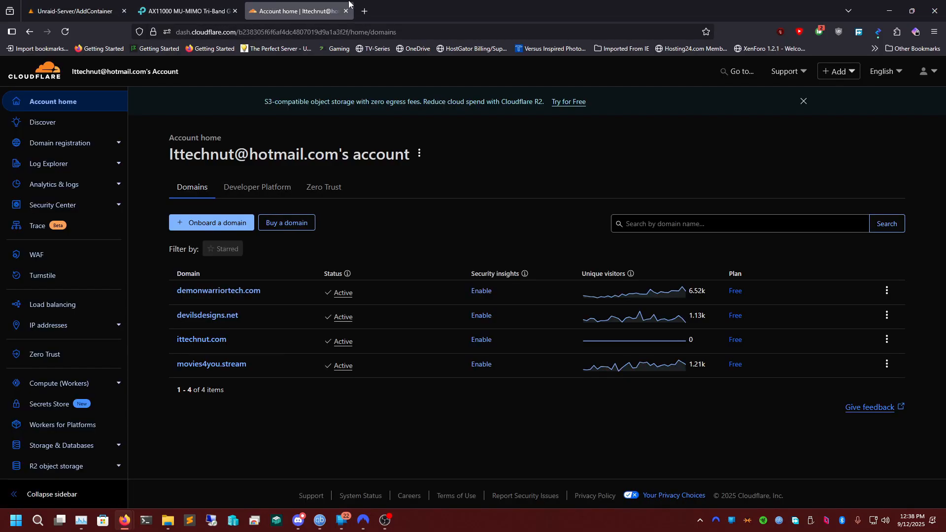
{"action": "left_click", "coordinate": [364, 10]}
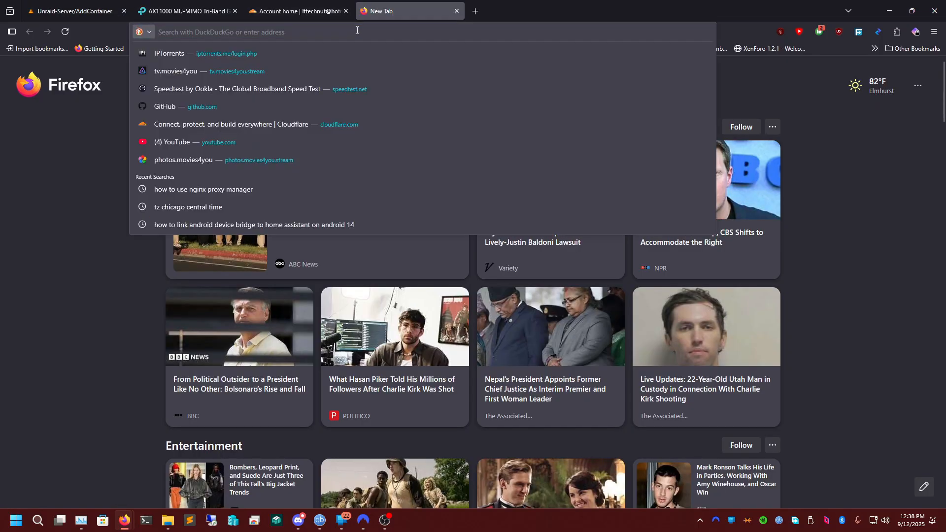
{"action": "type", "text": "timezone american chicago"}
{"action": "key", "text": "Return"}
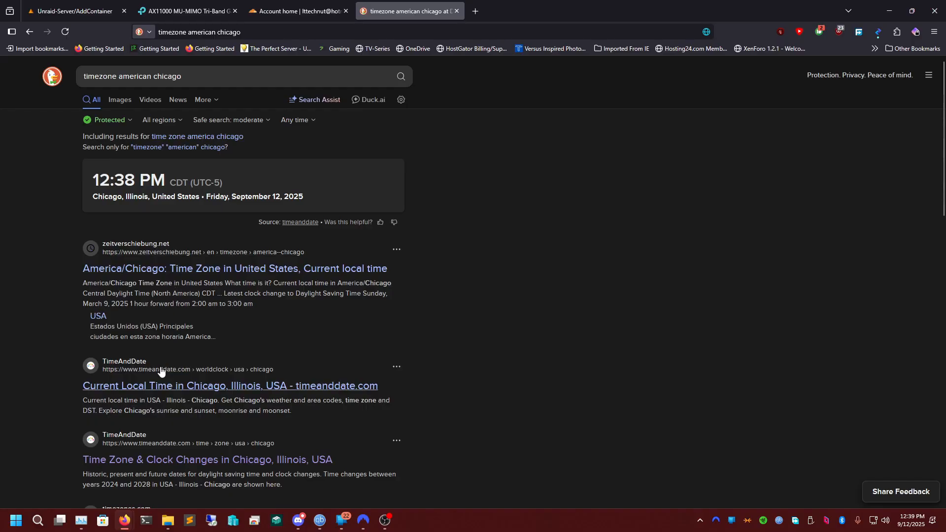
{"action": "scroll", "coordinate": [157, 372], "scroll_direction": "down", "scroll_amount": 2}
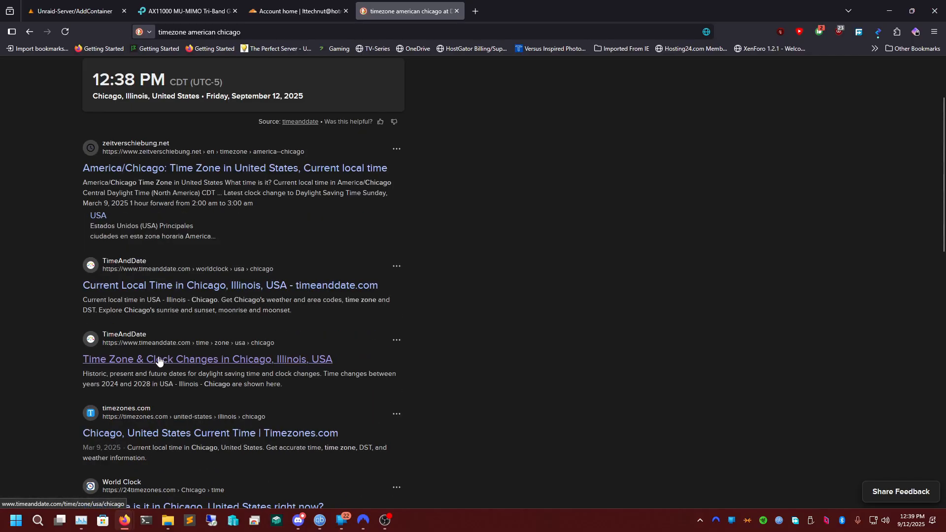
Check timeanddate.com's Chicago time zone page for the zone name, and return to the search results.
{"action": "left_click", "coordinate": [165, 365]}
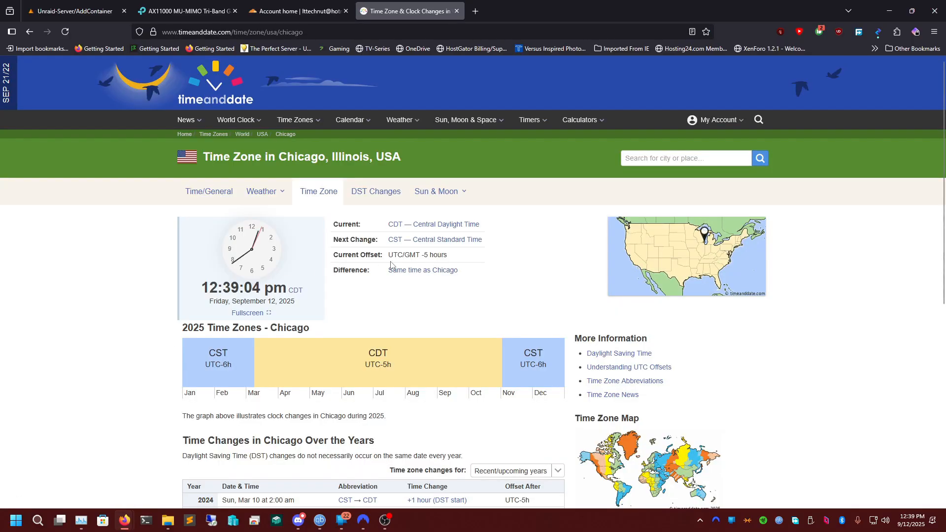
{"action": "scroll", "coordinate": [386, 350], "scroll_direction": "down", "scroll_amount": 4}
{"action": "scroll", "coordinate": [387, 350], "scroll_direction": "down", "scroll_amount": 2}
{"action": "scroll", "coordinate": [330, 325], "scroll_direction": "up", "scroll_amount": 6}
{"action": "scroll", "coordinate": [496, 268], "scroll_direction": "down", "scroll_amount": 6}
{"action": "scroll", "coordinate": [540, 327], "scroll_direction": "up", "scroll_amount": 6}
{"action": "left_click", "coordinate": [25, 33]}
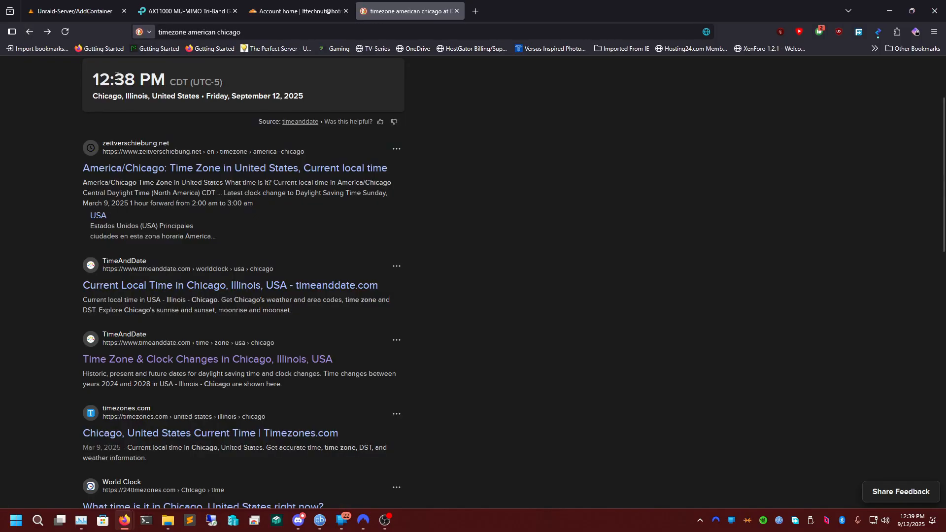
Search the web for "tz american chicago" and open Wikipedia's list of tz database time zones.
{"action": "double_click", "coordinate": [114, 76]}
{"action": "type", "text": "tz american chicago"}
{"action": "key", "text": "Return"}
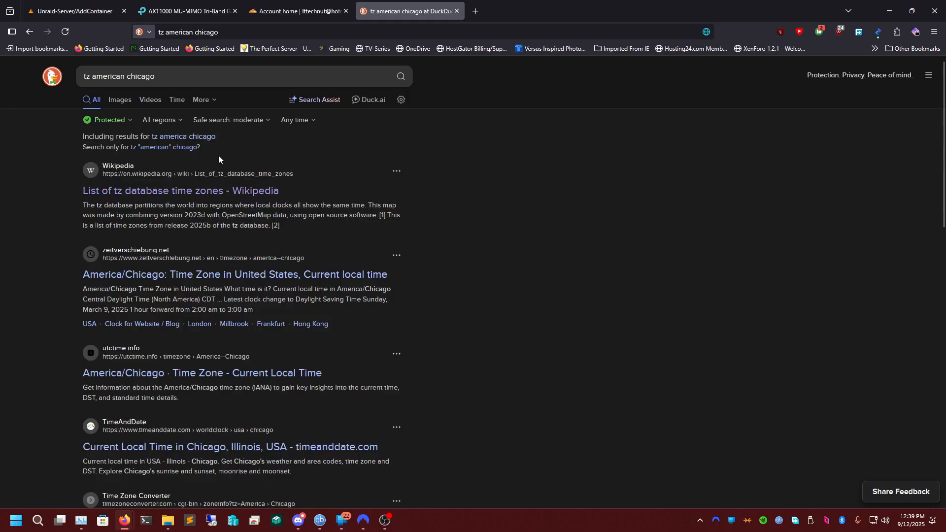
{"action": "left_click", "coordinate": [139, 196]}
{"action": "scroll", "coordinate": [364, 261], "scroll_direction": "down", "scroll_amount": 10}
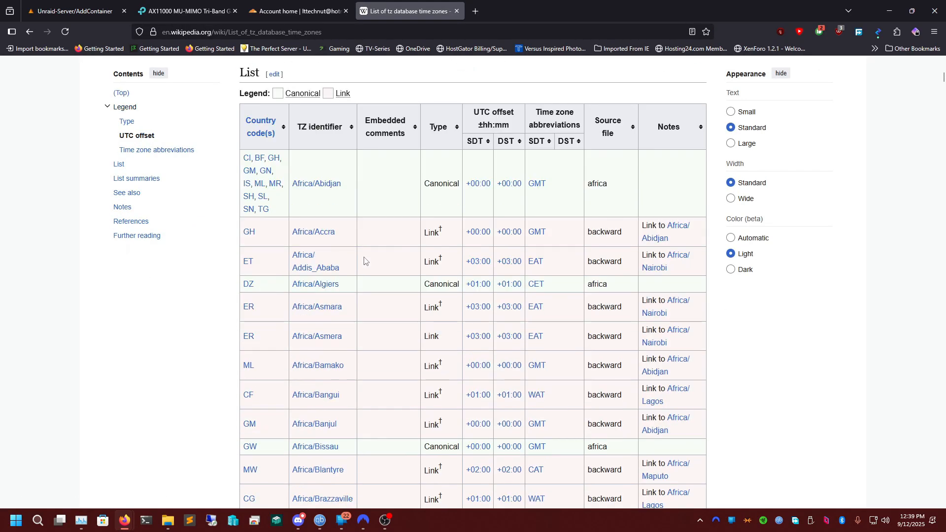
Find Chicago in the time zone list and copy its TZ identifier, America/Chicago.
{"action": "key", "text": "ctrl+f"}
{"action": "type", "text": "chicago"}
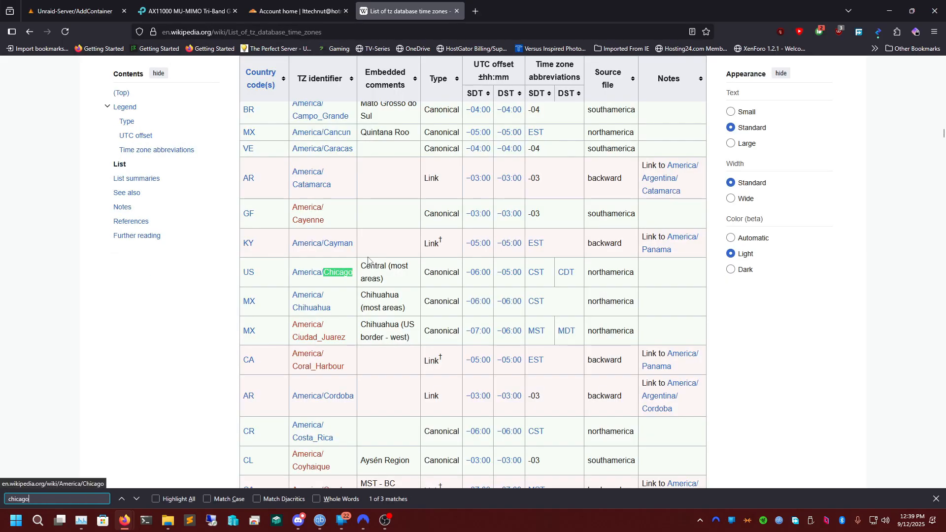
{"action": "key", "text": "ctrl+f"}
{"action": "left_click_drag", "start_coordinate": [291, 276], "coordinate": [353, 274]}
{"action": "right_click", "coordinate": [362, 270]}
{"action": "left_click", "coordinate": [379, 276]}
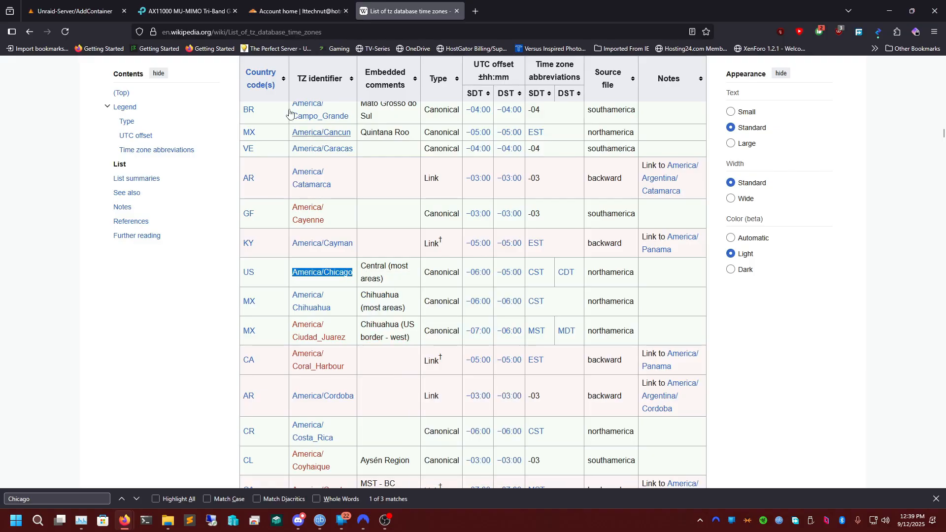
Set the NPMplus container's Timezone to America/Chicago and apply the template to complete the installation.
{"action": "left_click", "coordinate": [74, 11]}
{"action": "key", "text": "ctrl+v"}
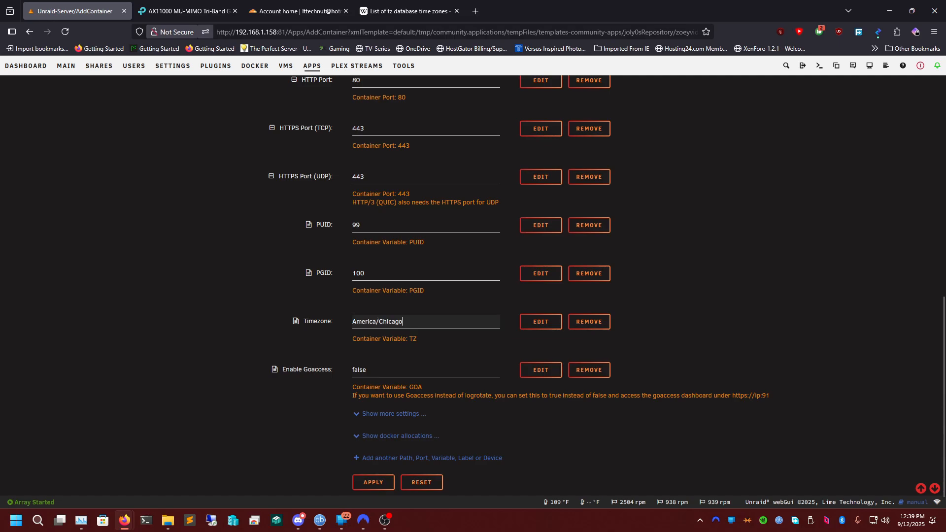
{"action": "scroll", "coordinate": [444, 276], "scroll_direction": "up", "scroll_amount": 5}
{"action": "scroll", "coordinate": [360, 230], "scroll_direction": "up", "scroll_amount": 2}
{"action": "scroll", "coordinate": [451, 223], "scroll_direction": "down", "scroll_amount": 7}
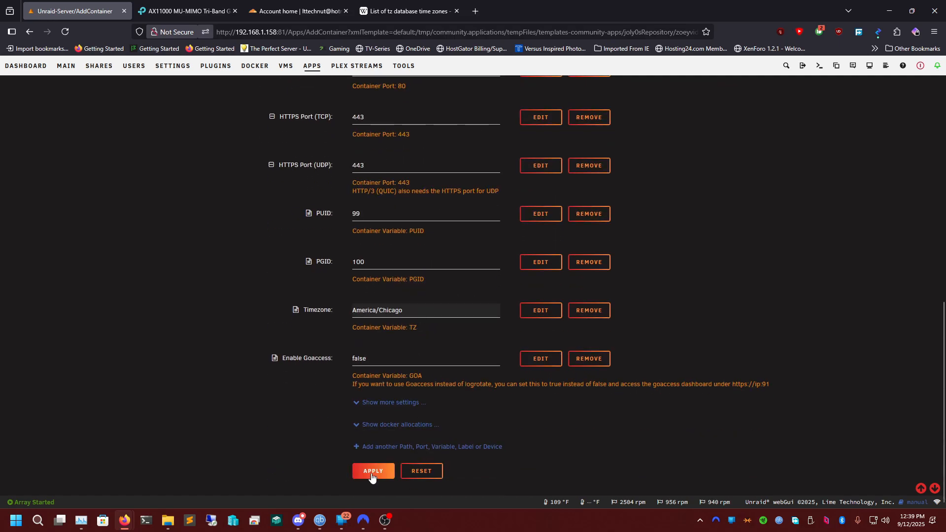
{"action": "left_click", "coordinate": [372, 473]}
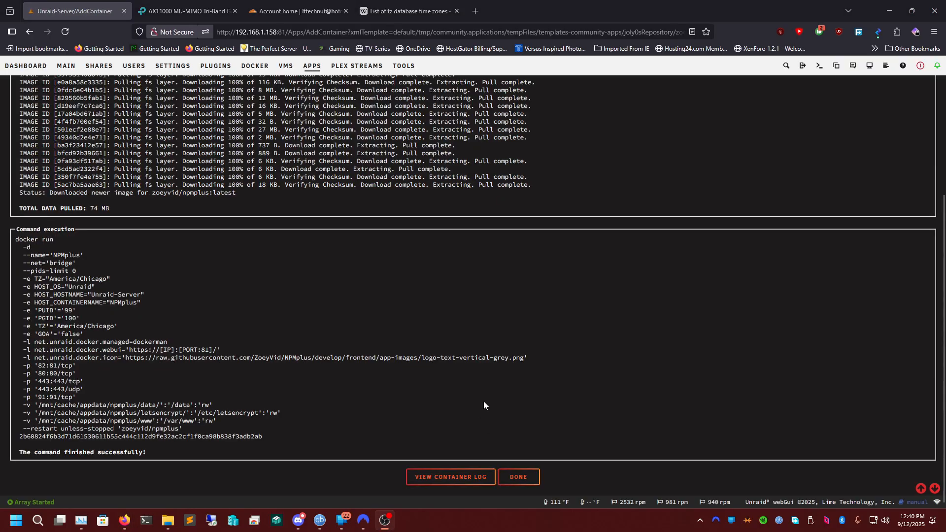
{"action": "left_click", "coordinate": [518, 476]}
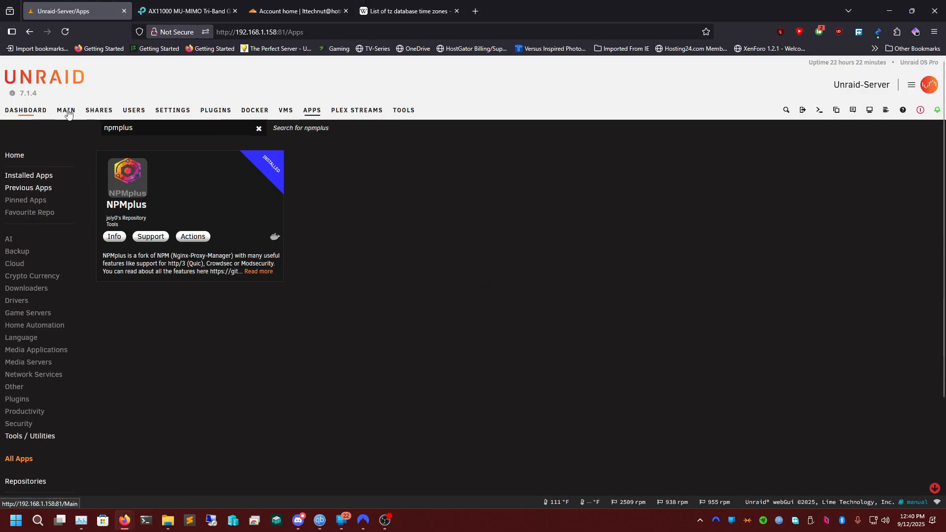
Locate NPMplus among the Docker containers and view its log for the initial admin credentials.
{"action": "left_click", "coordinate": [259, 109]}
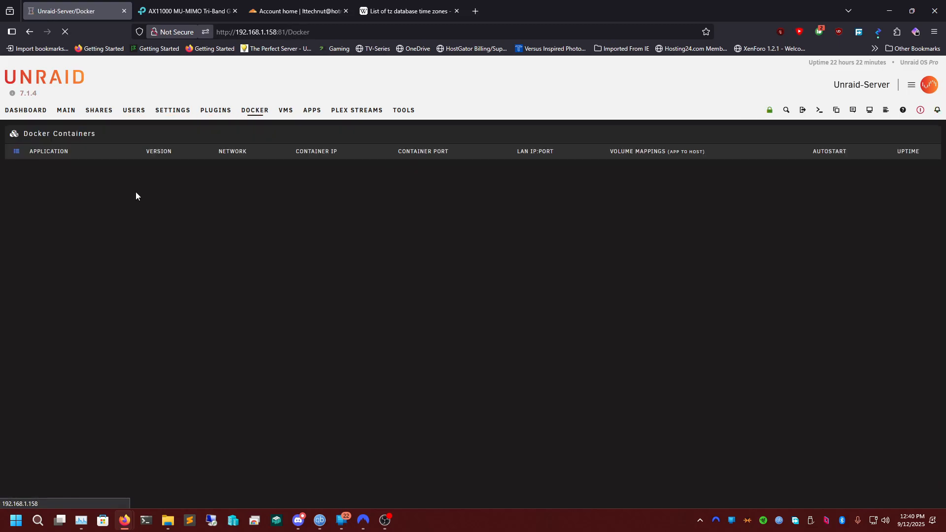
{"action": "scroll", "coordinate": [110, 291], "scroll_direction": "down", "scroll_amount": 10}
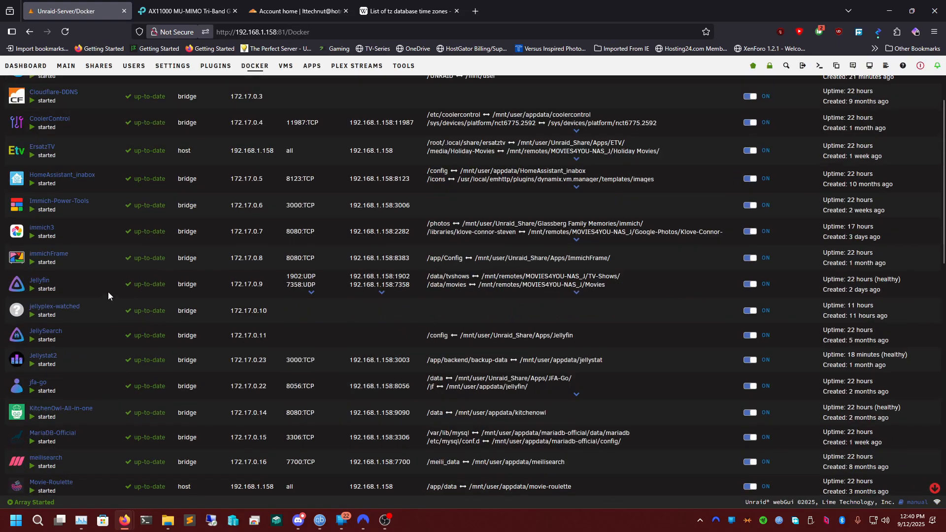
{"action": "scroll", "coordinate": [36, 364], "scroll_direction": "down", "scroll_amount": 5}
{"action": "scroll", "coordinate": [22, 442], "scroll_direction": "up", "scroll_amount": 2}
{"action": "left_click", "coordinate": [17, 321]}
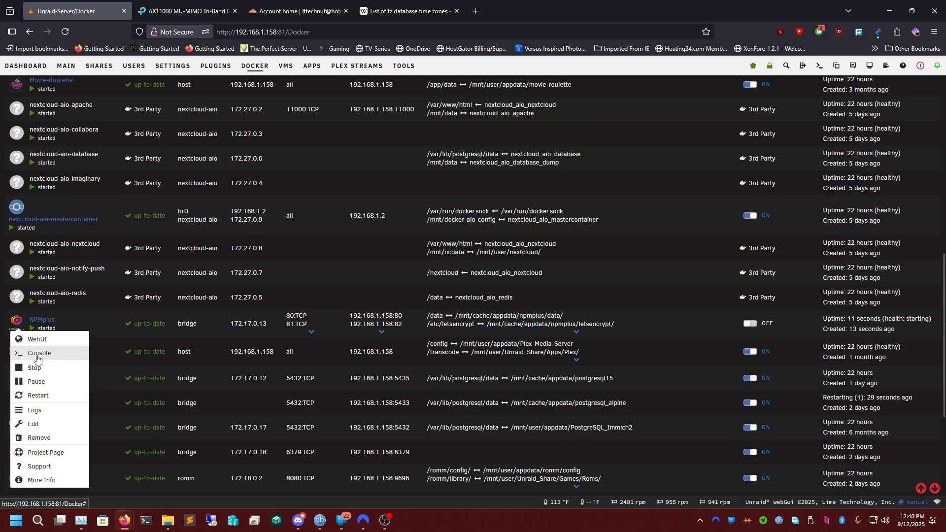
{"action": "left_click", "coordinate": [42, 408]}
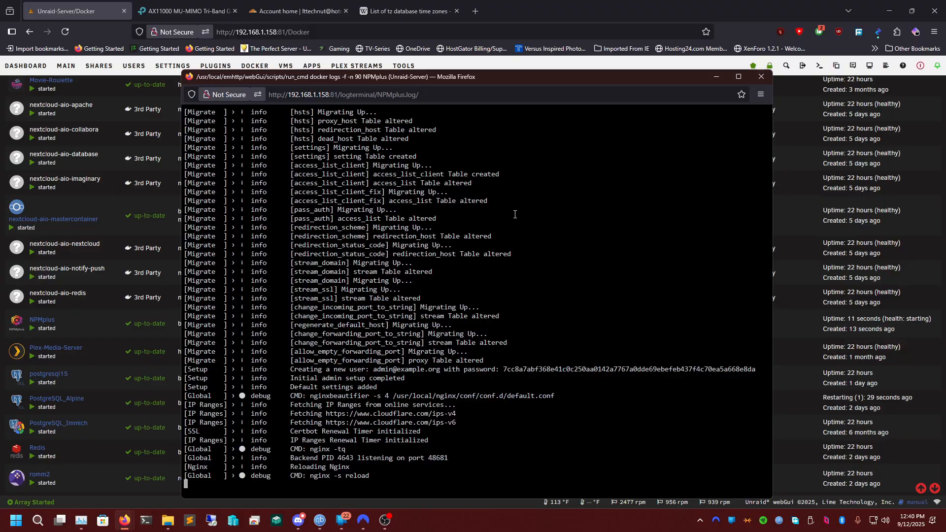
{"action": "left_click", "coordinate": [761, 76]}
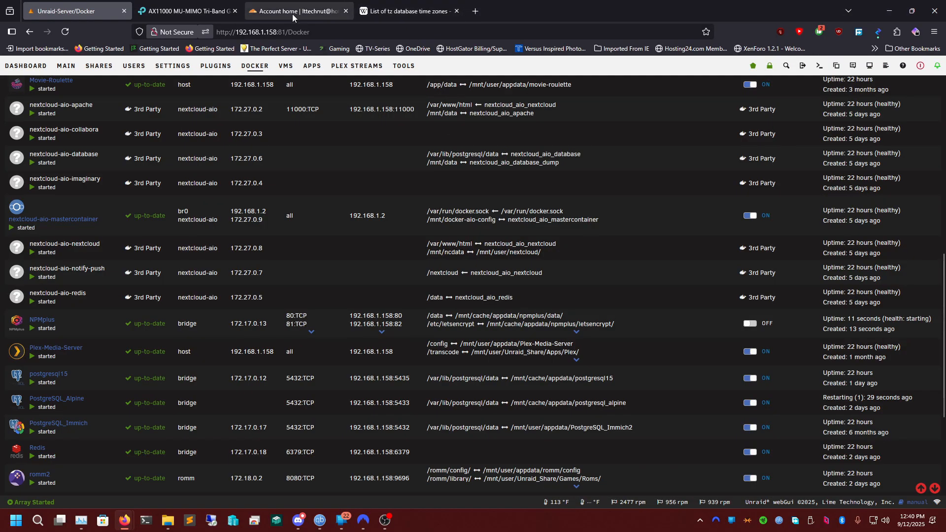
Open the NPMplus web interface and accept the browser's security risk to reach the login page.
{"action": "left_click", "coordinate": [17, 325]}
{"action": "left_click", "coordinate": [31, 343]}
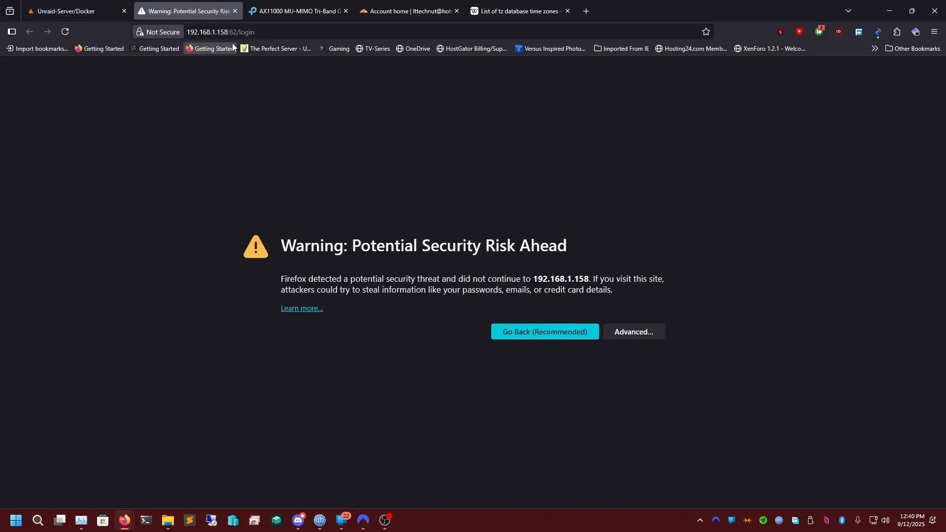
{"action": "left_click", "coordinate": [630, 332]}
{"action": "left_click", "coordinate": [604, 491]}
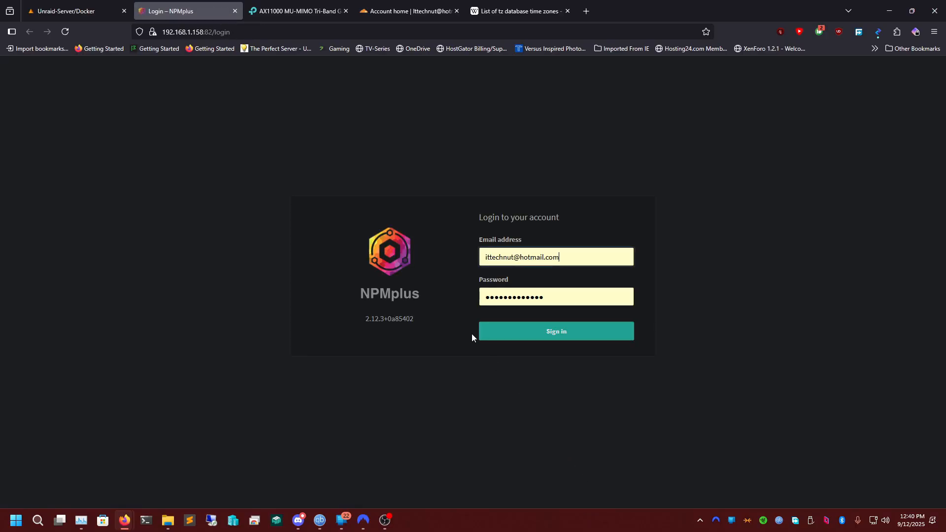
Clear the autofilled email address and password from the NPMplus login form.
{"action": "double_click", "coordinate": [570, 260]}
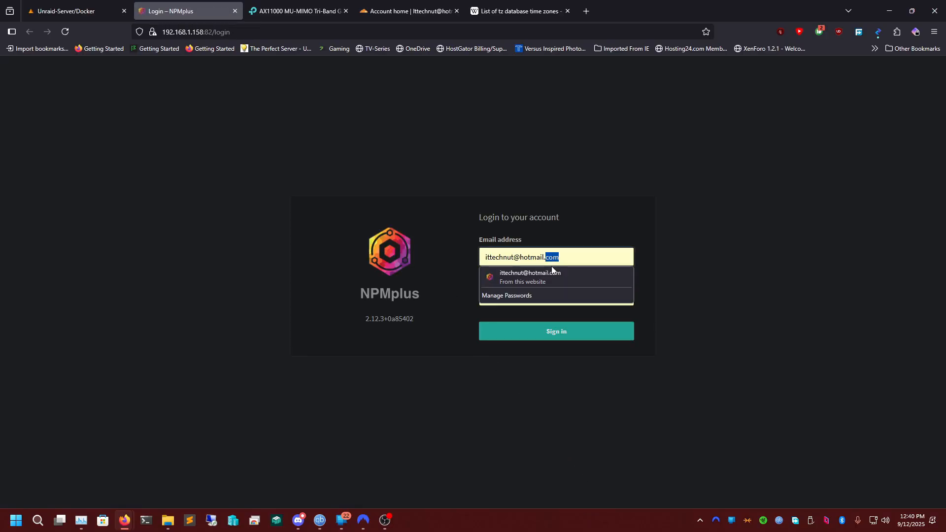
{"action": "key", "text": "ctrl+a"}
{"action": "key", "text": "BackSpace"}
{"action": "left_click", "coordinate": [650, 312]}
{"action": "double_click", "coordinate": [594, 301]}
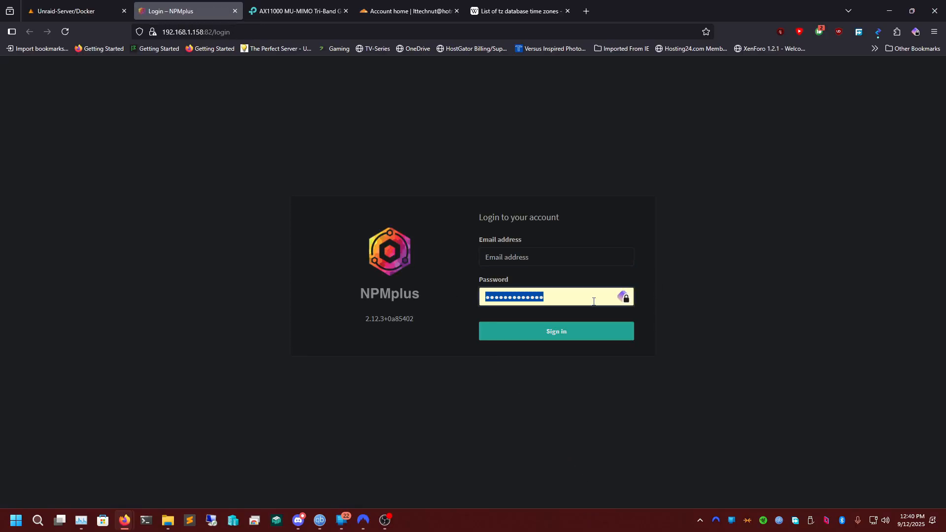
{"action": "key", "text": "BackSpace"}
Copy the default admin e-mail from the NPMplus container log into the login form's email field.
{"action": "left_click", "coordinate": [73, 11]}
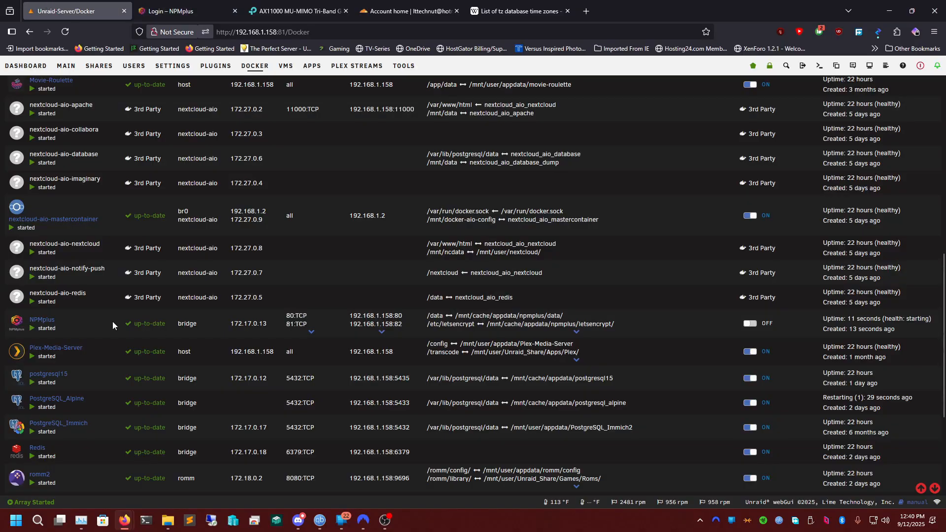
{"action": "left_click", "coordinate": [17, 320]}
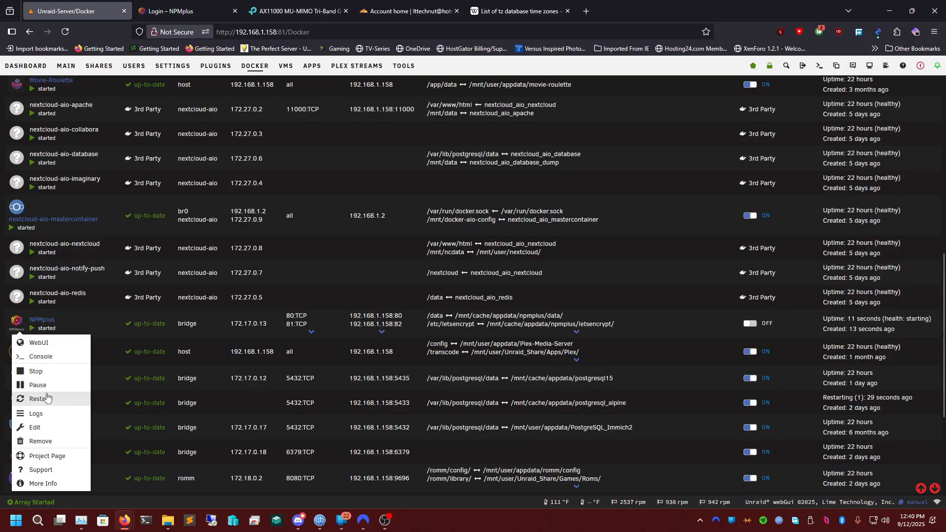
{"action": "left_click", "coordinate": [22, 413]}
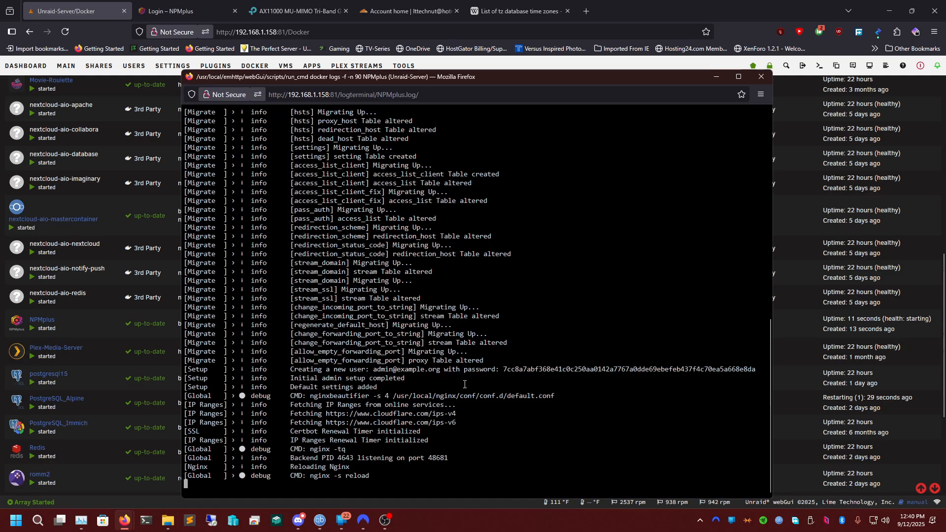
{"action": "left_click_drag", "start_coordinate": [373, 370], "coordinate": [440, 373]}
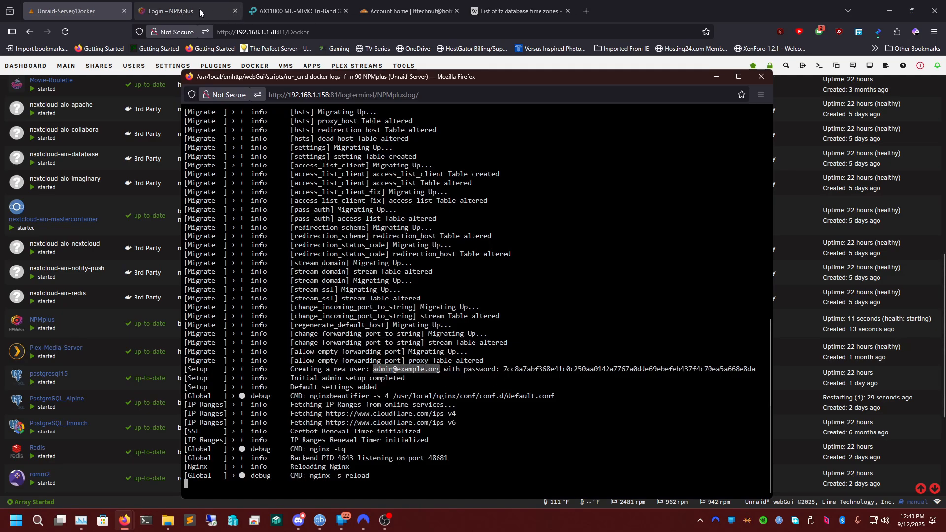
{"action": "left_click", "coordinate": [167, 11]}
{"action": "left_click", "coordinate": [516, 261]}
{"action": "key", "text": "ctrl+v"}
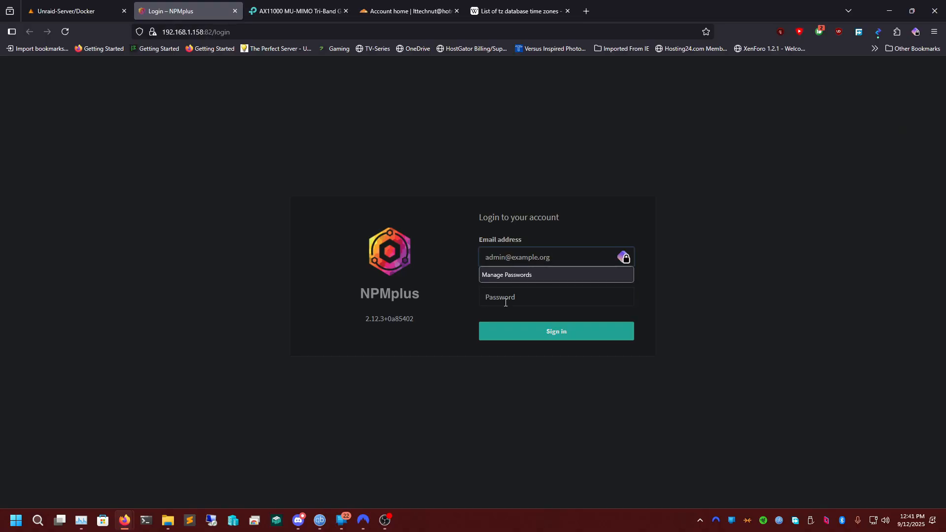
Paste the generated admin password from the container log into the login form, sign in, and decline saving the password.
{"action": "left_click", "coordinate": [504, 302]}
{"action": "left_click", "coordinate": [69, 11]}
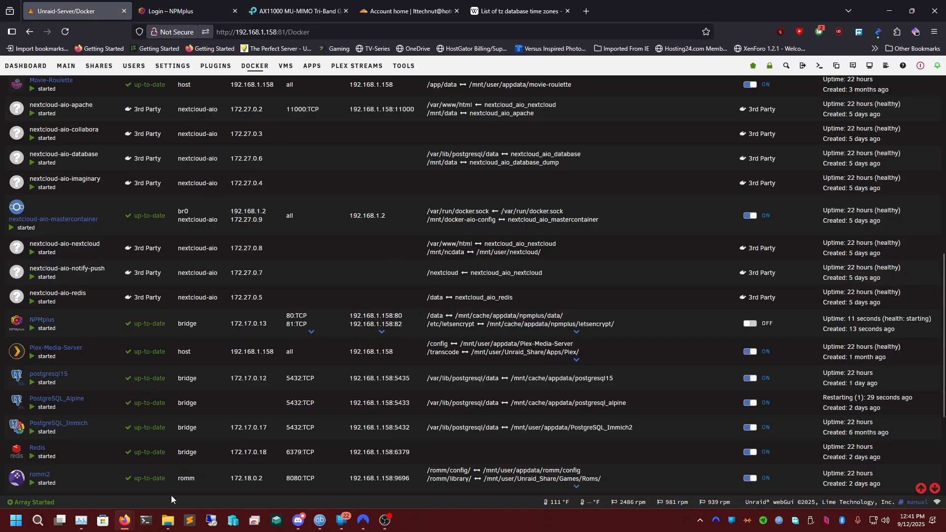
{"action": "mouse_move", "coordinate": [124, 520]}
{"action": "left_click", "coordinate": [238, 472]}
{"action": "left_click_drag", "start_coordinate": [503, 373], "coordinate": [758, 370]}
{"action": "right_click", "coordinate": [758, 371]}
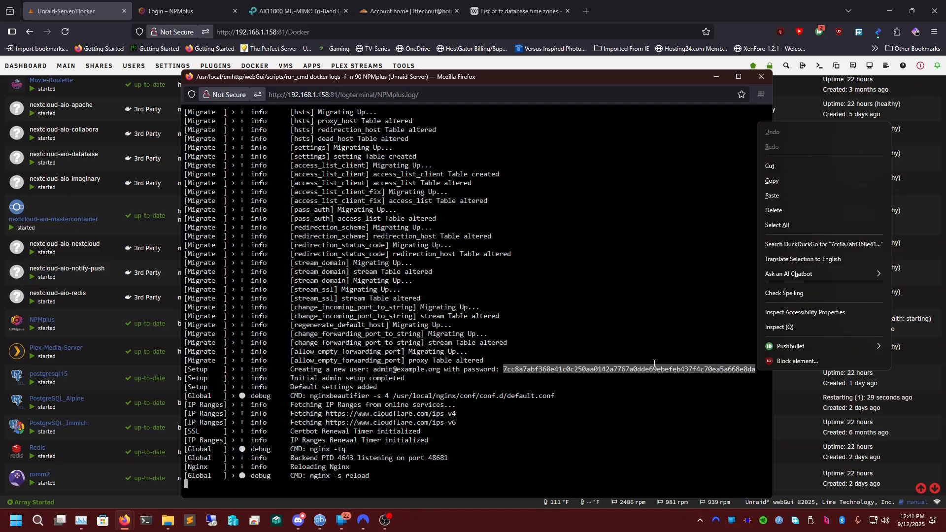
{"action": "left_click", "coordinate": [206, 11]}
{"action": "left_click", "coordinate": [493, 290]}
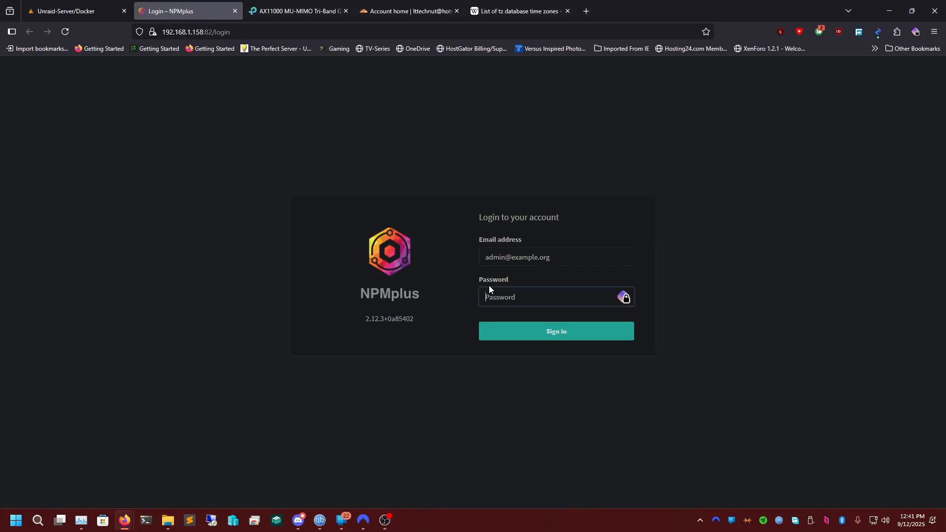
{"action": "key", "text": "ctrl+v"}
{"action": "left_click", "coordinate": [527, 333]}
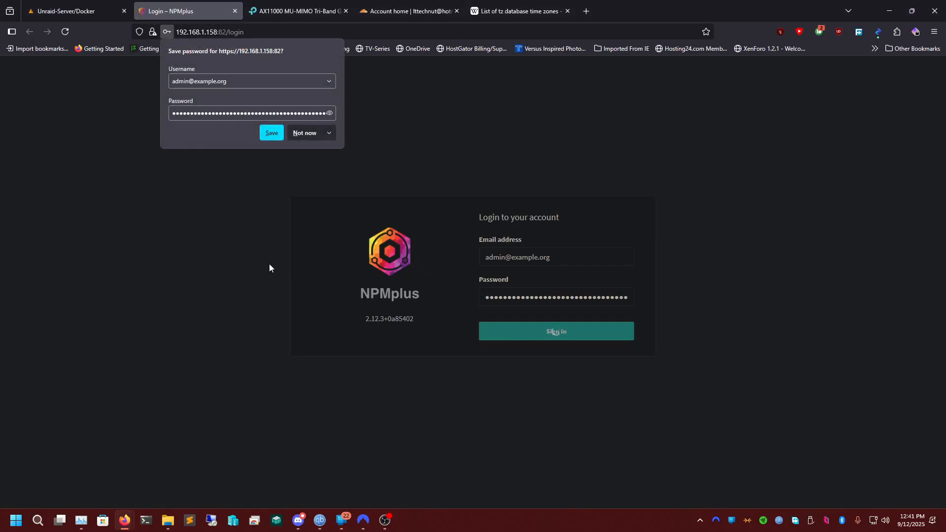
{"action": "left_click", "coordinate": [298, 134]}
Change the administrator account's full name to Movies4You.
{"action": "double_click", "coordinate": [439, 136]}
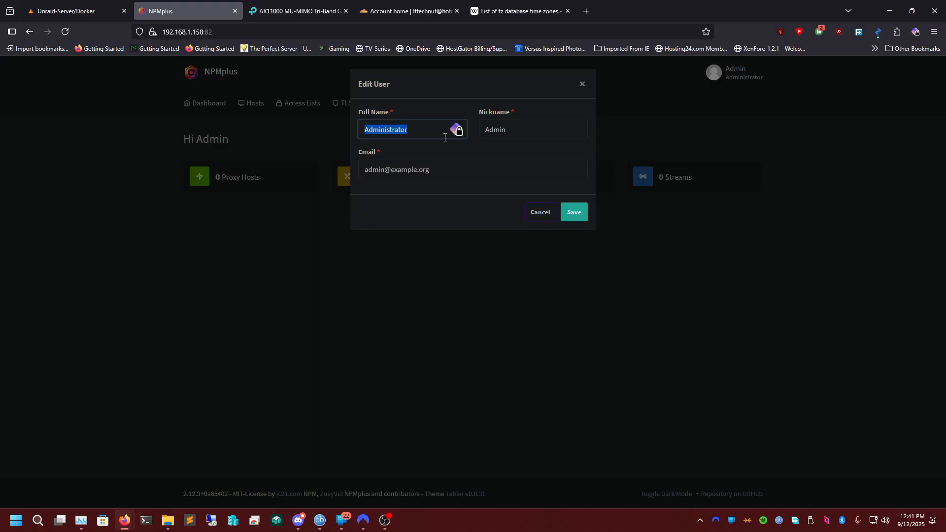
{"action": "type", "text": "Demon"}
{"action": "key", "text": "BackSpace"}
{"action": "key", "text": "BackSpace"}
{"action": "key", "text": "BackSpace"}
{"action": "key", "text": "BackSpace"}
{"action": "type", "text": "Movies4You"}
{"action": "key", "text": "Tab"}
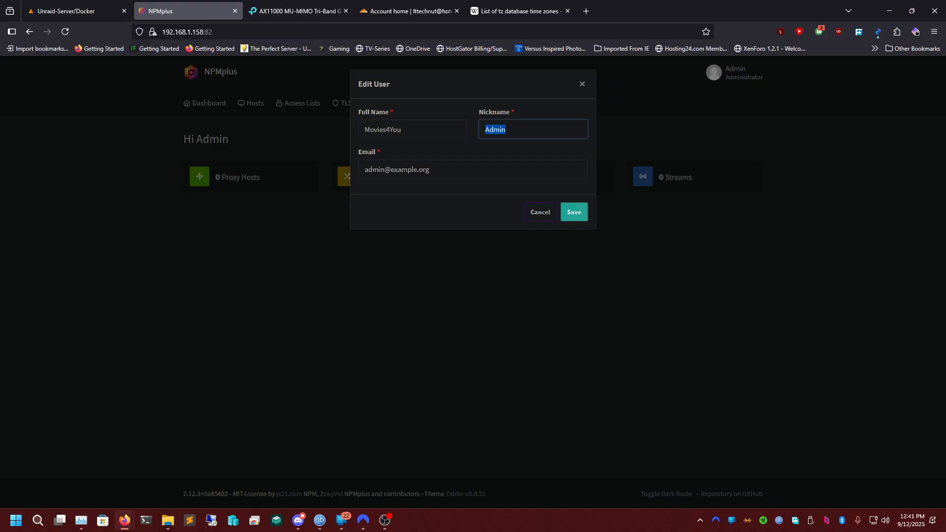
Change the administrator account's nickname to Movies4You.
{"action": "key", "text": "Tab"}
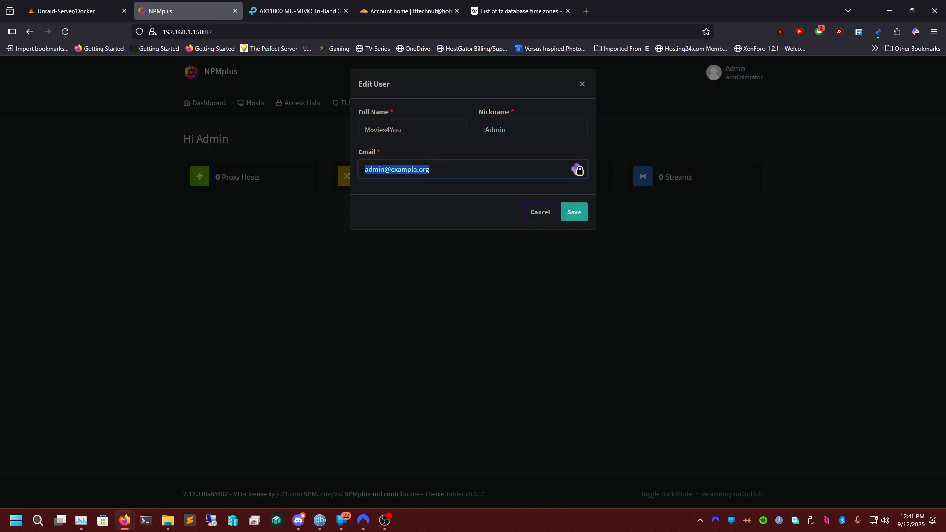
{"action": "double_click", "coordinate": [522, 130]}
{"action": "type", "text": "Movie"}
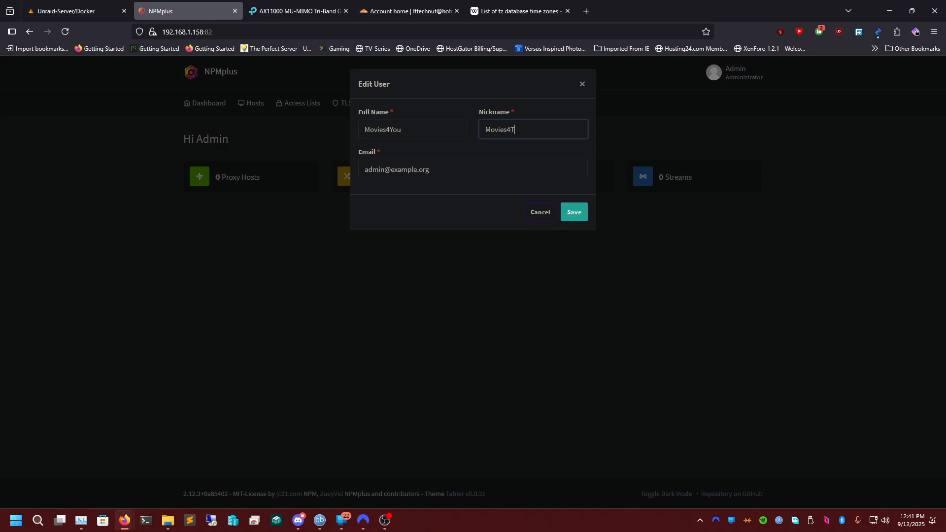
{"action": "type", "text": "s4You"}
Replace the default admin e-mail with the account owner's e-mail address and save the user details.
{"action": "key", "text": "Tab"}
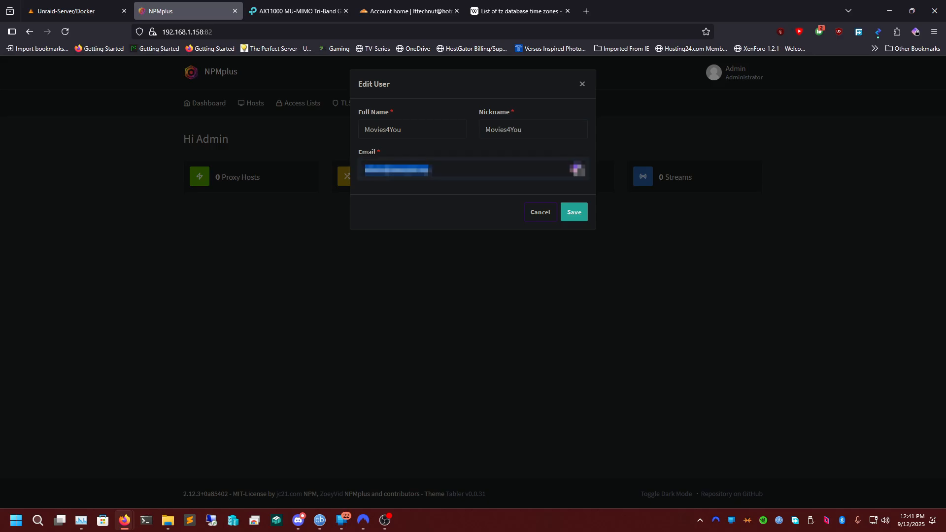
{"action": "type", "text": "l"}
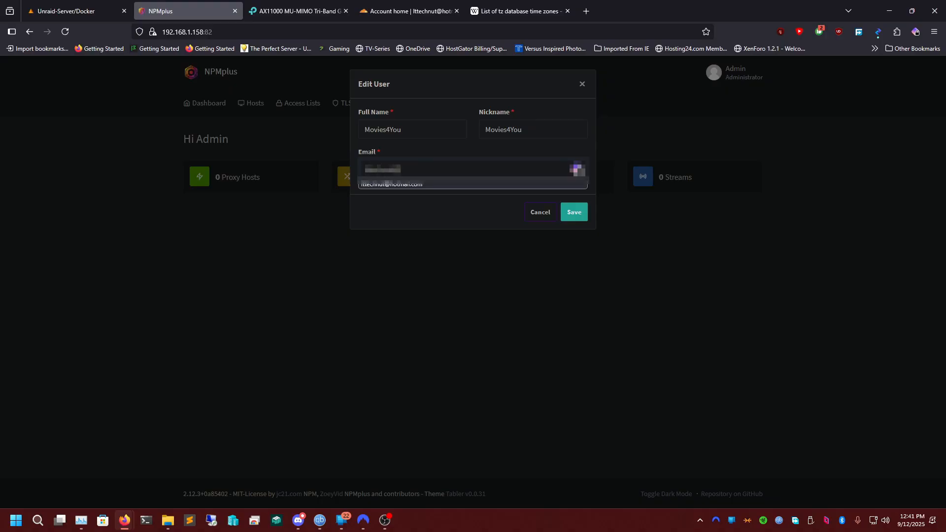
{"action": "type", "text": "gmail"}
{"action": "key", "text": "BackSpace"}
{"action": "key", "text": "BackSpace"}
{"action": "left_click", "coordinate": [438, 203]}
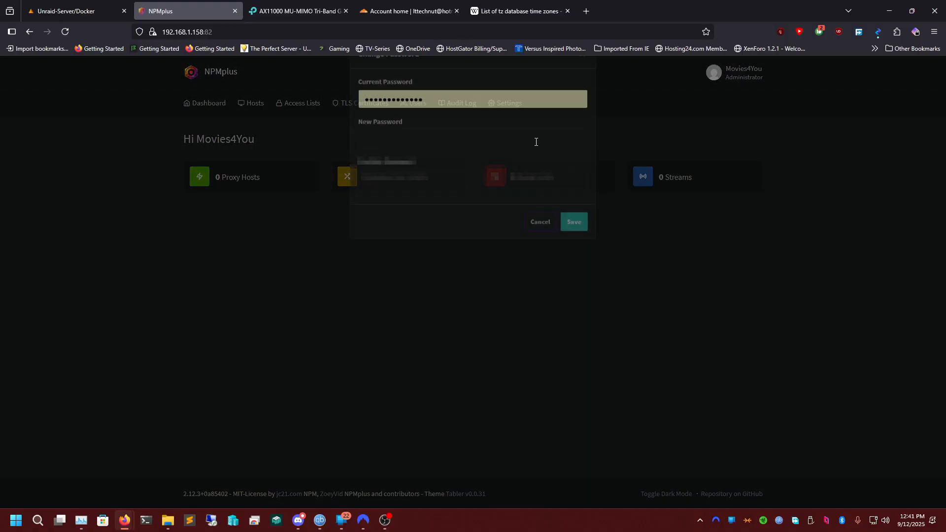
Replace the current password in the change-password form with the generated admin password copied from the NPMplus container log.
{"action": "left_click", "coordinate": [432, 128]}
{"action": "key", "text": "ctrl+a"}
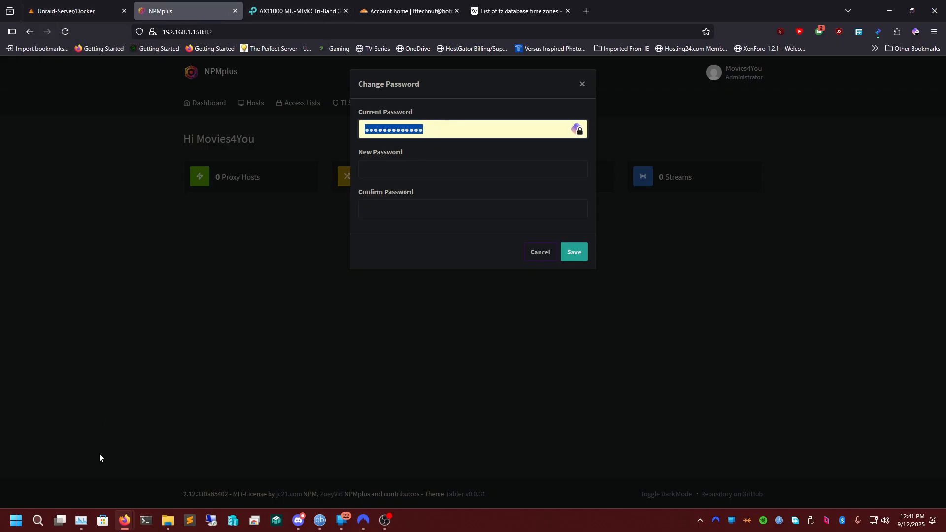
{"action": "mouse_move", "coordinate": [124, 520]}
{"action": "left_click", "coordinate": [253, 468]}
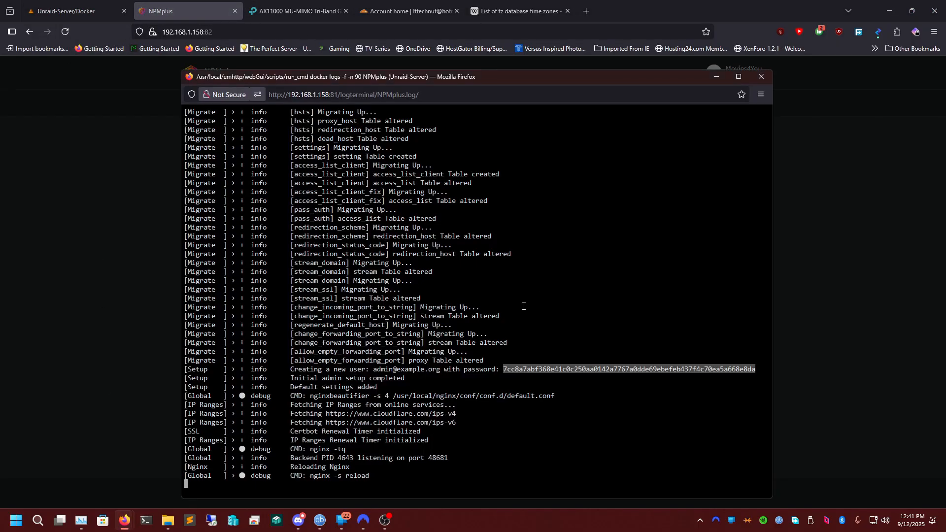
{"action": "right_click", "coordinate": [544, 368]}
{"action": "left_click", "coordinate": [584, 183]}
{"action": "left_click_drag", "start_coordinate": [507, 76], "coordinate": [667, 155]}
{"action": "left_click", "coordinate": [482, 122]}
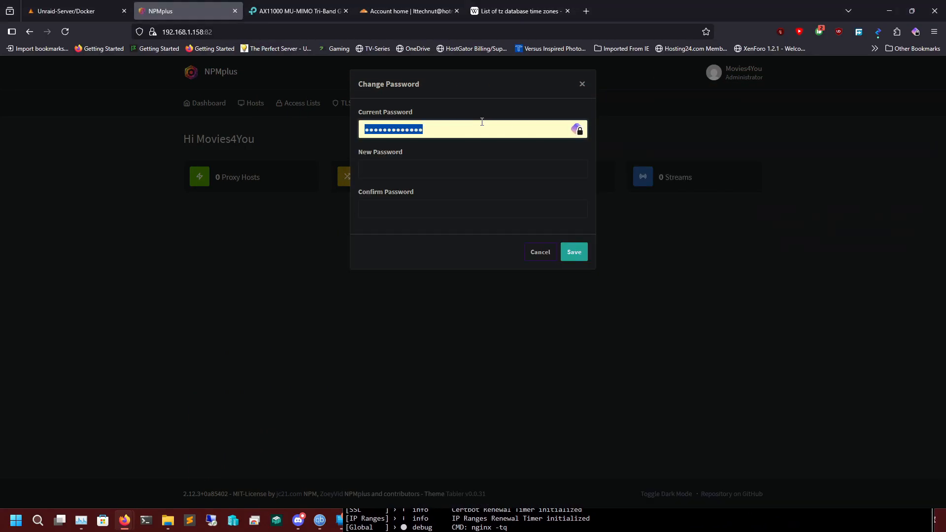
{"action": "key", "text": "ctrl+v"}
Enter a new account password, repeat it in the confirmation field, and submit the password change.
{"action": "left_click", "coordinate": [406, 164]}
{"action": "type", "text": "•"}
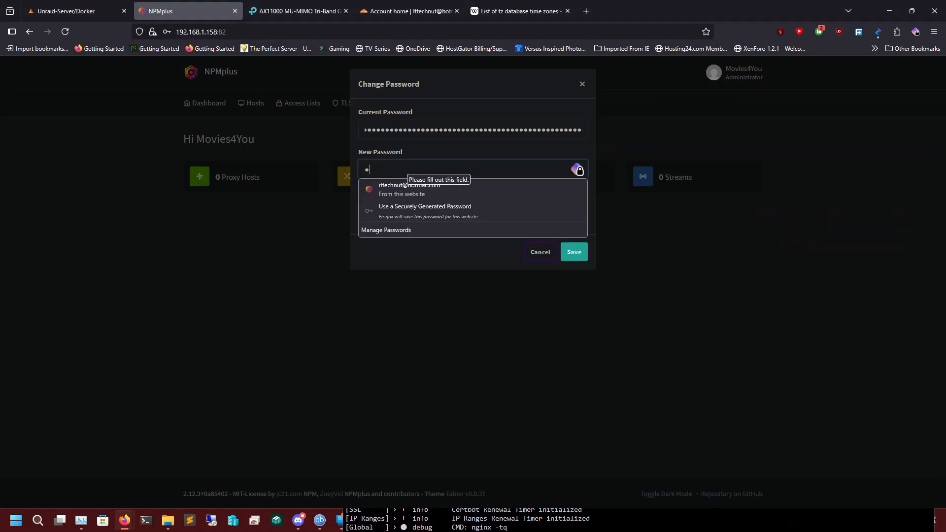
{"action": "type", "text": "••••"}
{"action": "key", "text": "Tab"}
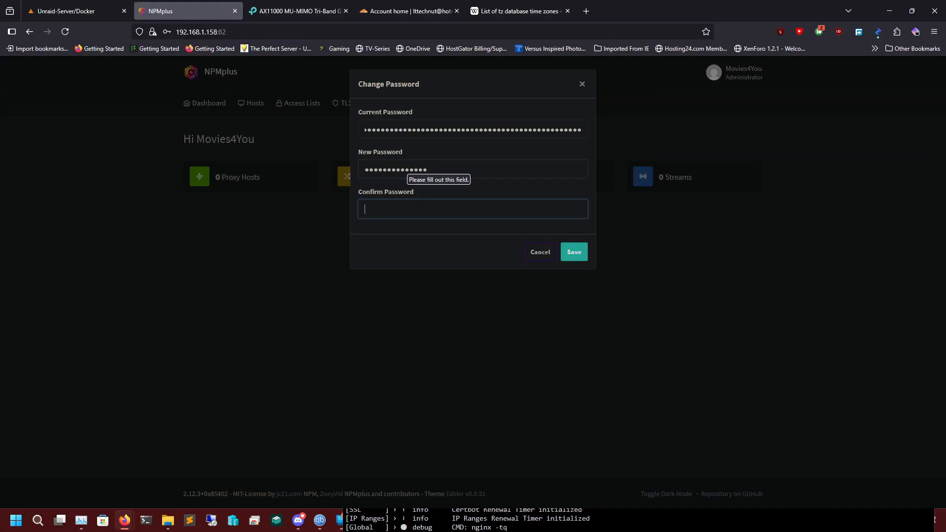
{"action": "type", "text": "•••"}
{"action": "left_click", "coordinate": [575, 253]}
Re-enter the new account password to match the confirmation field and save the change.
{"action": "double_click", "coordinate": [458, 167]}
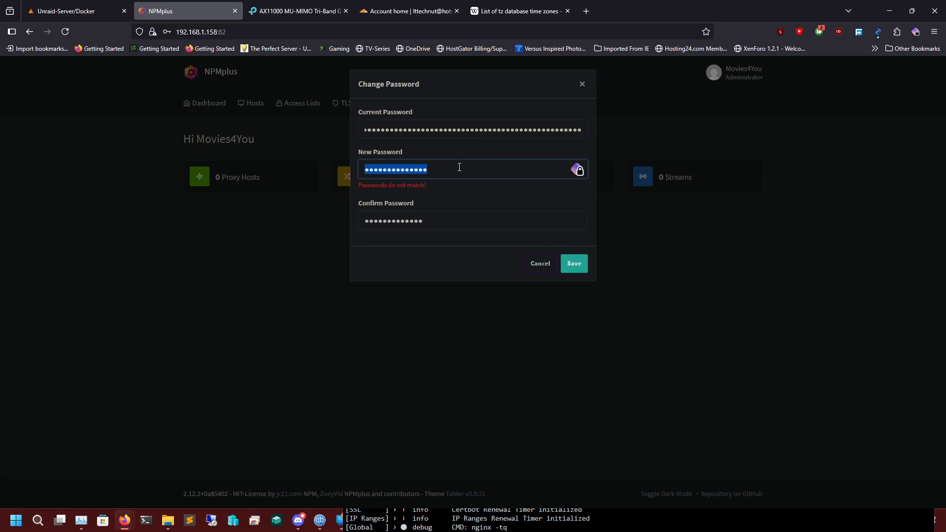
{"action": "type", "text": "•"}
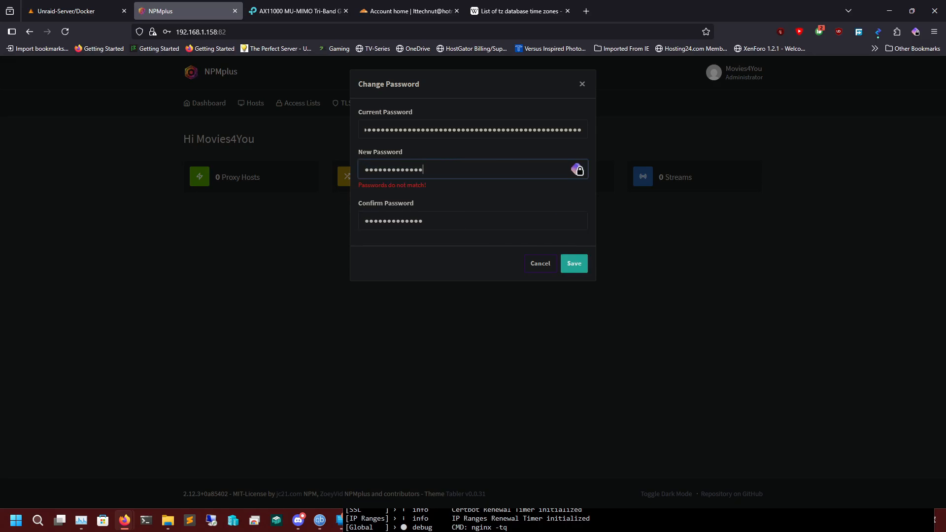
{"action": "left_click", "coordinate": [581, 266]}
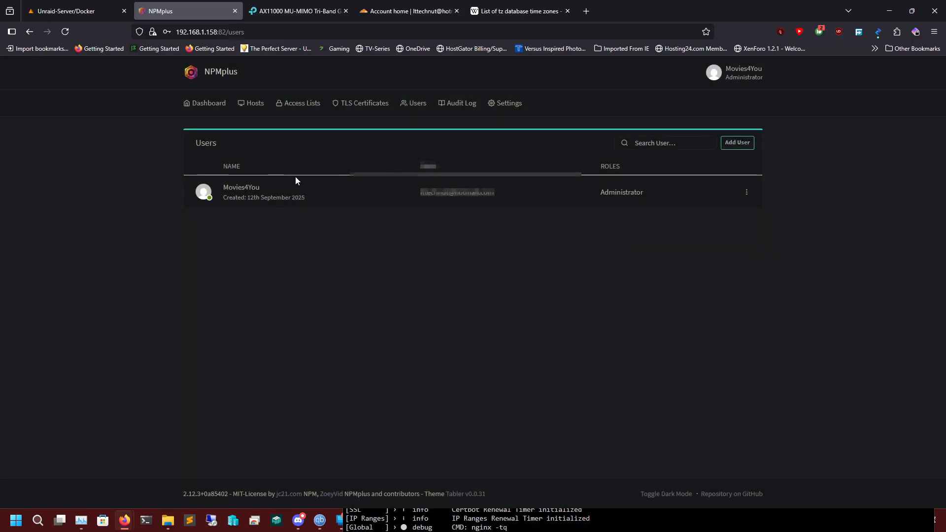
Switch to the Cloudflare dashboard, open the movies4you.stream domain overview, and dismiss the load balancing banner.
{"action": "left_click", "coordinate": [393, 13]}
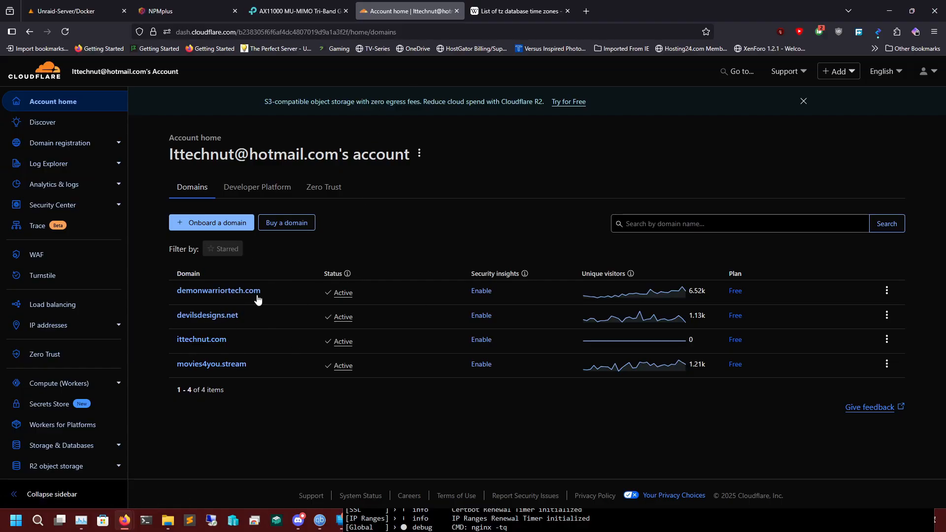
{"action": "left_click", "coordinate": [221, 364]}
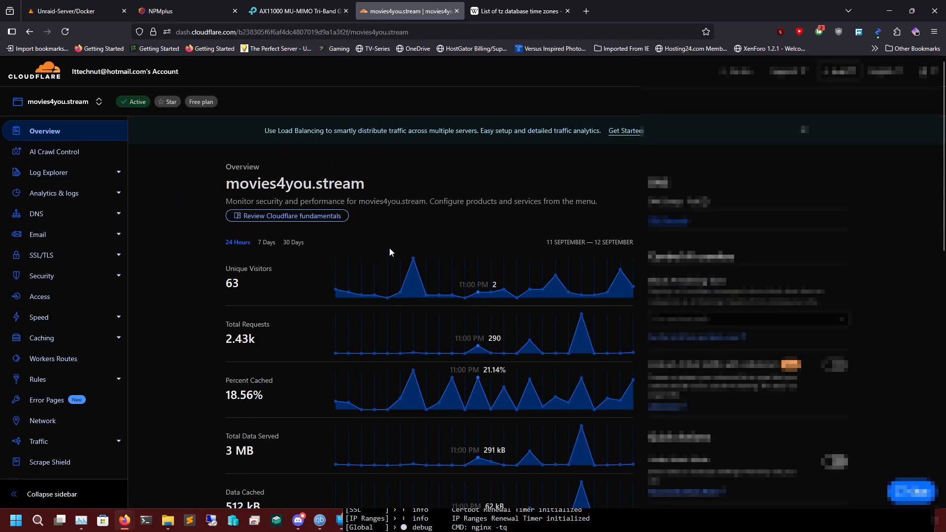
{"action": "scroll", "coordinate": [360, 294], "scroll_direction": "down", "scroll_amount": 6}
{"action": "scroll", "coordinate": [363, 294], "scroll_direction": "down", "scroll_amount": 3}
{"action": "scroll", "coordinate": [375, 316], "scroll_direction": "up", "scroll_amount": 10}
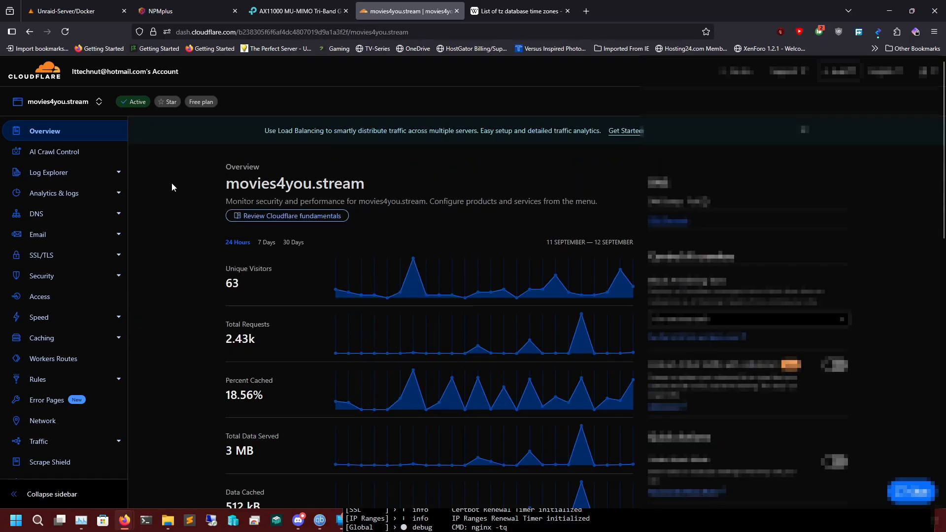
{"action": "scroll", "coordinate": [537, 200], "scroll_direction": "down", "scroll_amount": 3}
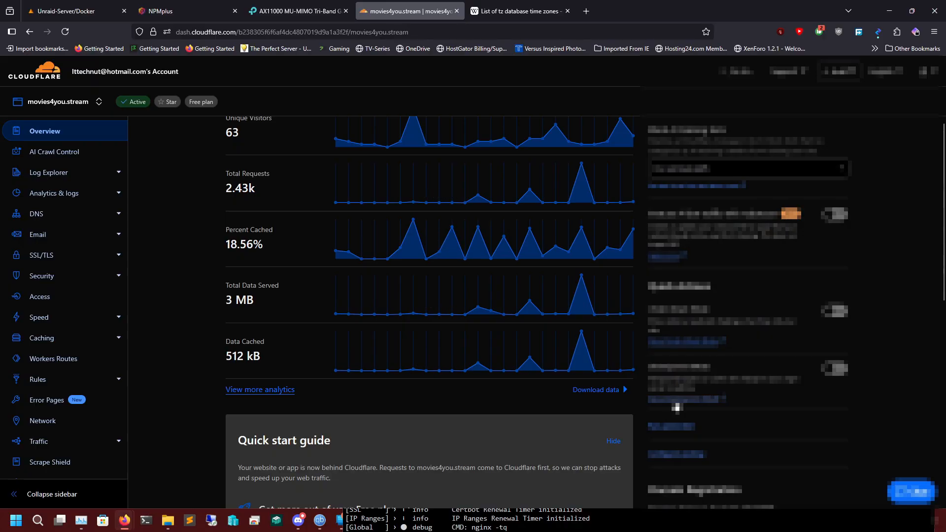
{"action": "scroll", "coordinate": [377, 363], "scroll_direction": "down", "scroll_amount": 3}
{"action": "scroll", "coordinate": [377, 363], "scroll_direction": "down", "scroll_amount": 7}
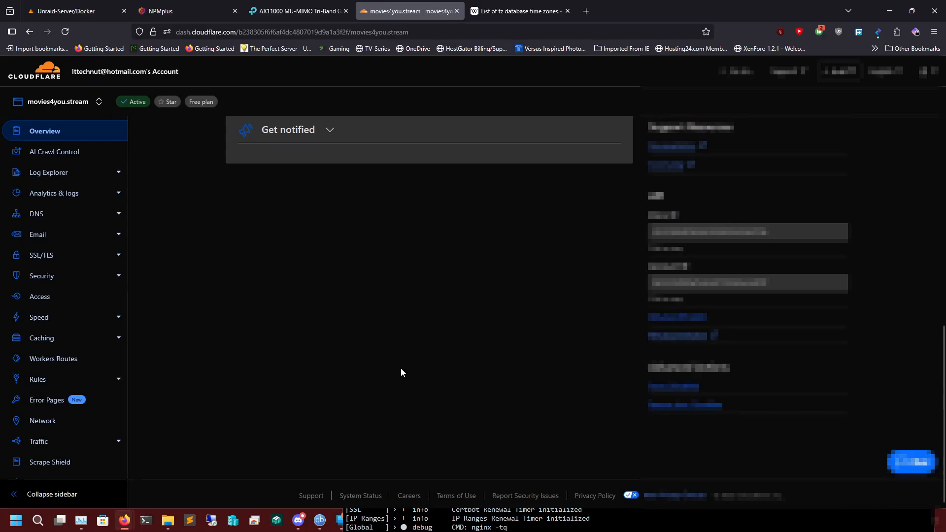
{"action": "scroll", "coordinate": [463, 376], "scroll_direction": "up", "scroll_amount": 1}
{"action": "scroll", "coordinate": [475, 348], "scroll_direction": "up", "scroll_amount": 10}
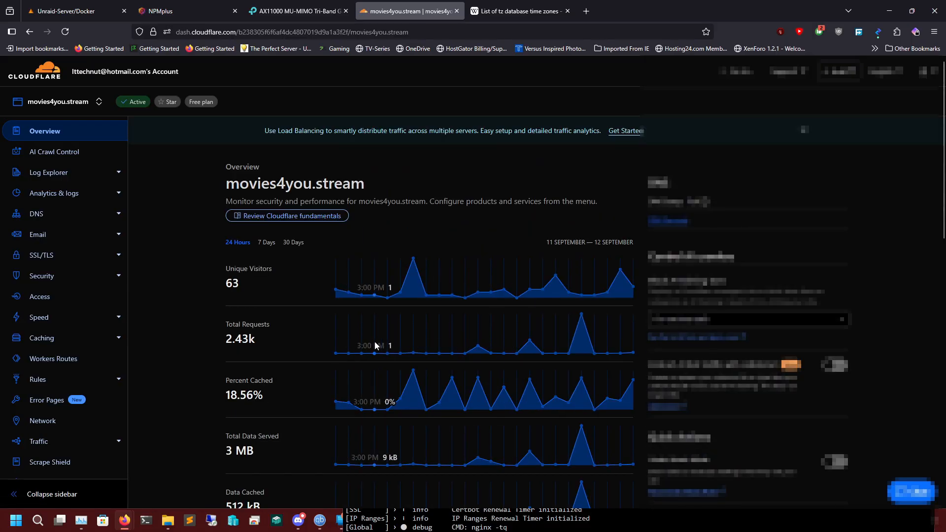
{"action": "left_click", "coordinate": [803, 130]}
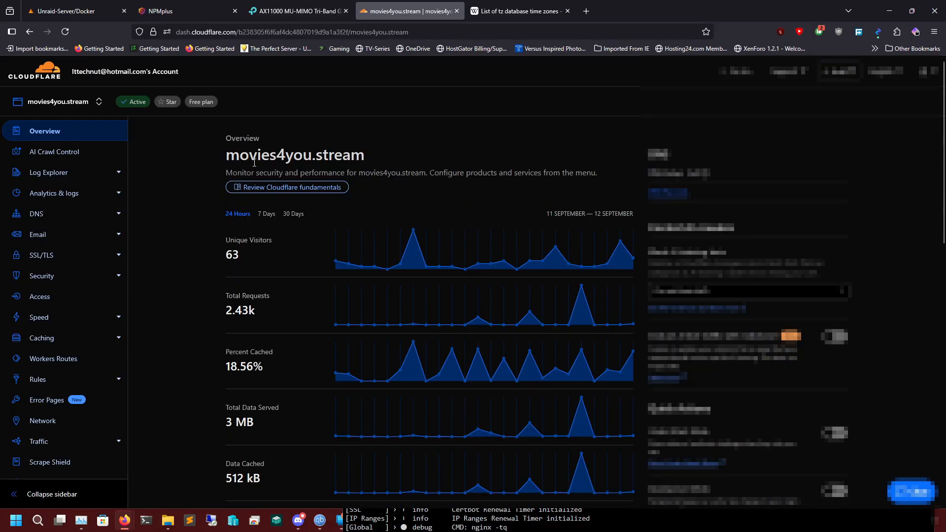
Open the user API tokens page from the domain's overview.
{"action": "scroll", "coordinate": [185, 163], "scroll_direction": "down", "scroll_amount": 1}
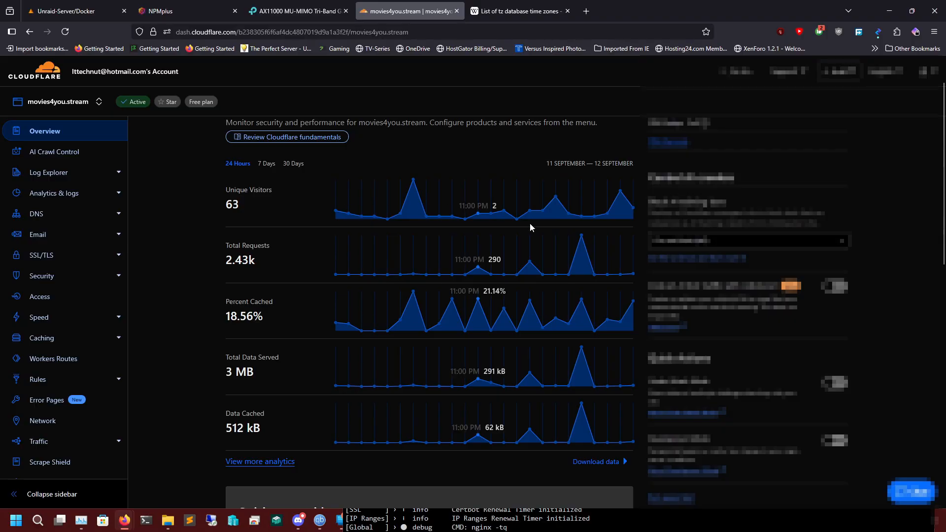
{"action": "scroll", "coordinate": [719, 290], "scroll_direction": "down", "scroll_amount": 9}
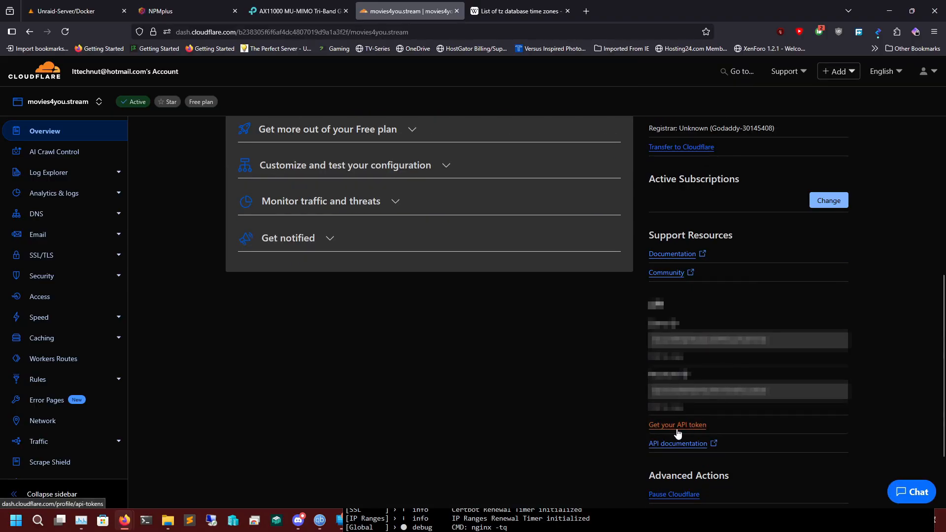
{"action": "left_click", "coordinate": [686, 426]}
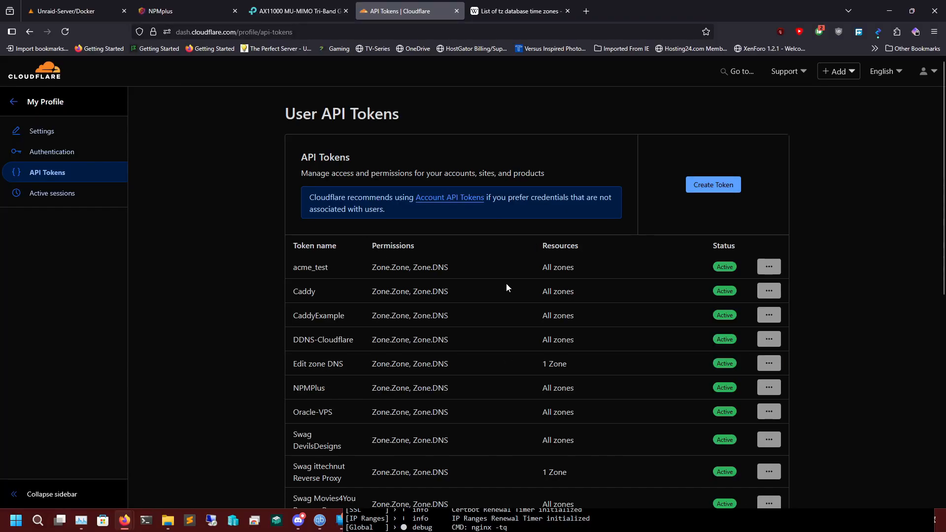
Delete the existing NPMPlus token from the user API tokens.
{"action": "scroll", "coordinate": [436, 341], "scroll_direction": "down", "scroll_amount": 6}
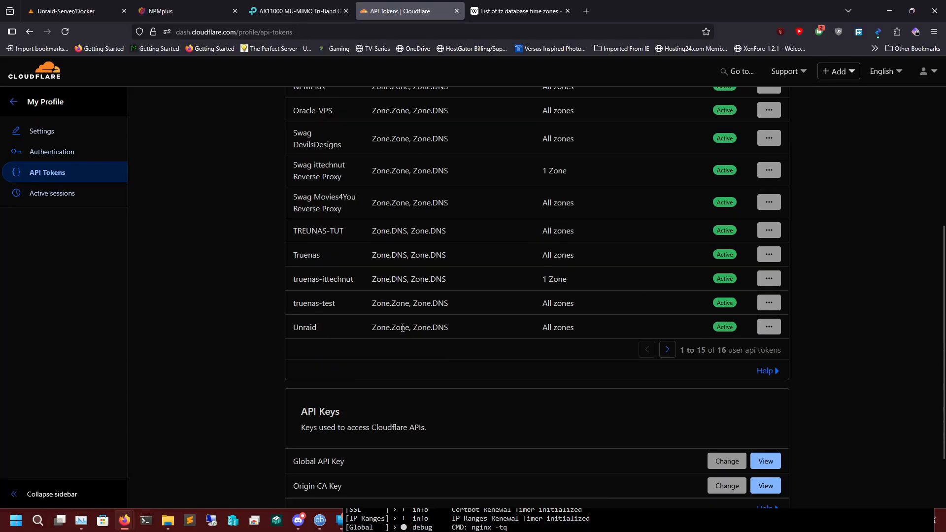
{"action": "scroll", "coordinate": [402, 328], "scroll_direction": "up", "scroll_amount": 4}
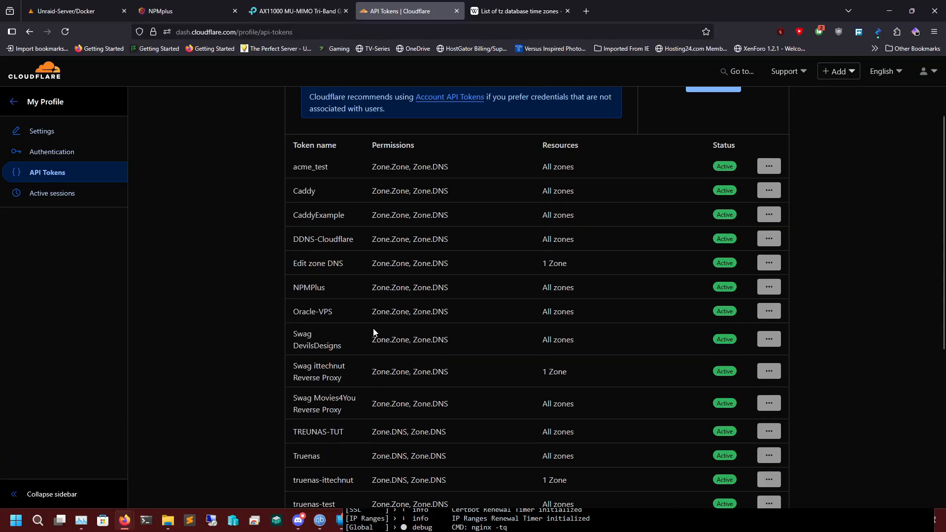
{"action": "left_click", "coordinate": [767, 288]}
{"action": "left_click", "coordinate": [723, 363]}
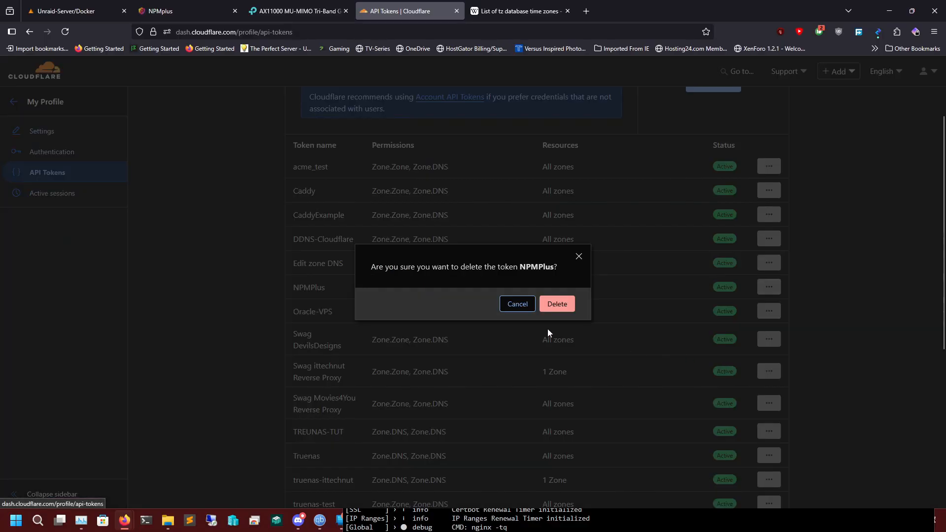
Start a new custom API token and name it NPMPLUS.
{"action": "scroll", "coordinate": [619, 322], "scroll_direction": "up", "scroll_amount": 3}
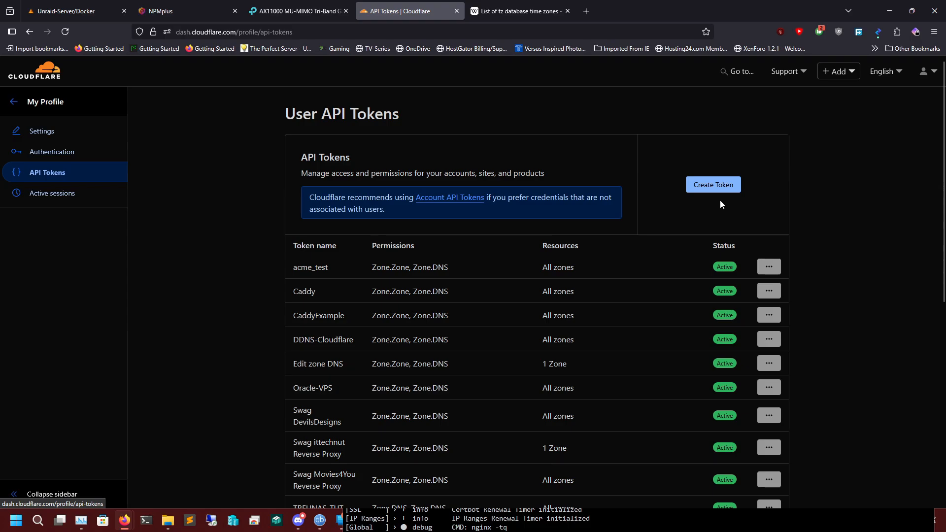
{"action": "left_click", "coordinate": [719, 186]}
{"action": "scroll", "coordinate": [492, 323], "scroll_direction": "down", "scroll_amount": 3}
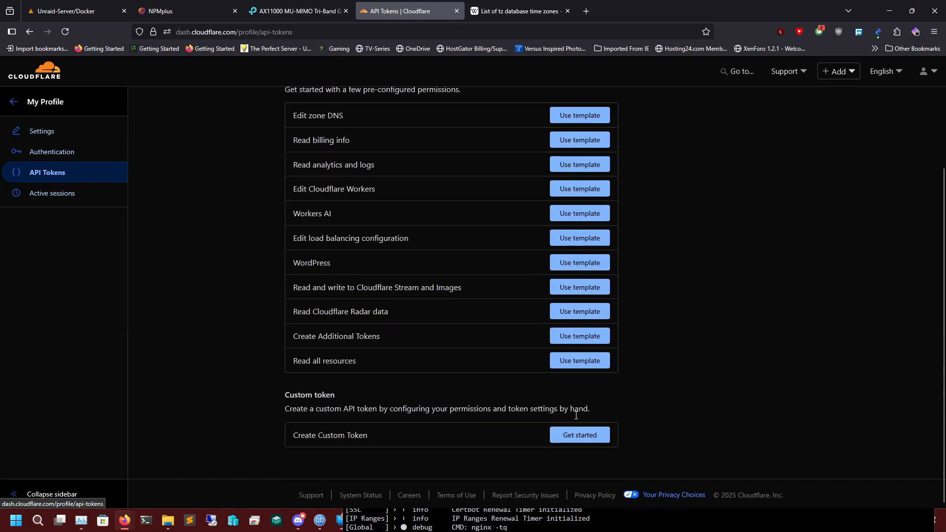
{"action": "left_click", "coordinate": [588, 436]}
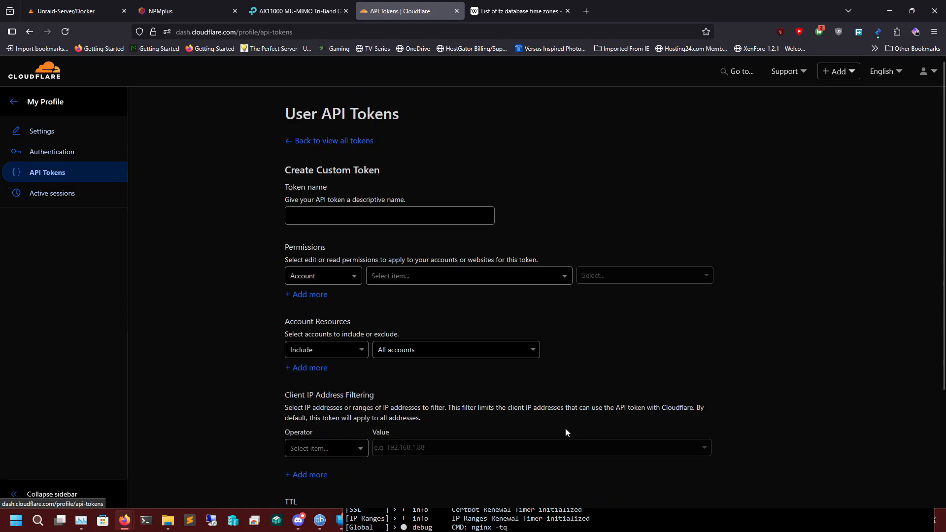
{"action": "left_click", "coordinate": [352, 220]}
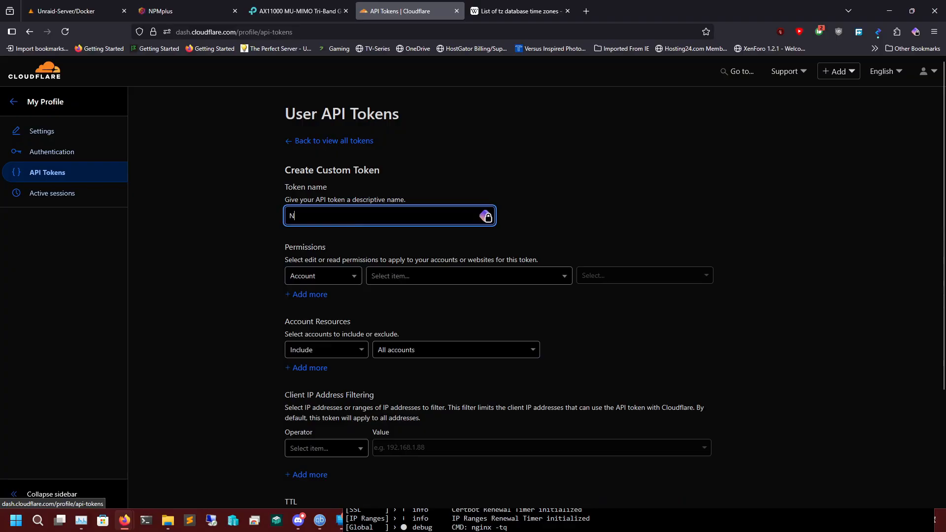
{"action": "type", "text": "NPMPLUS"}
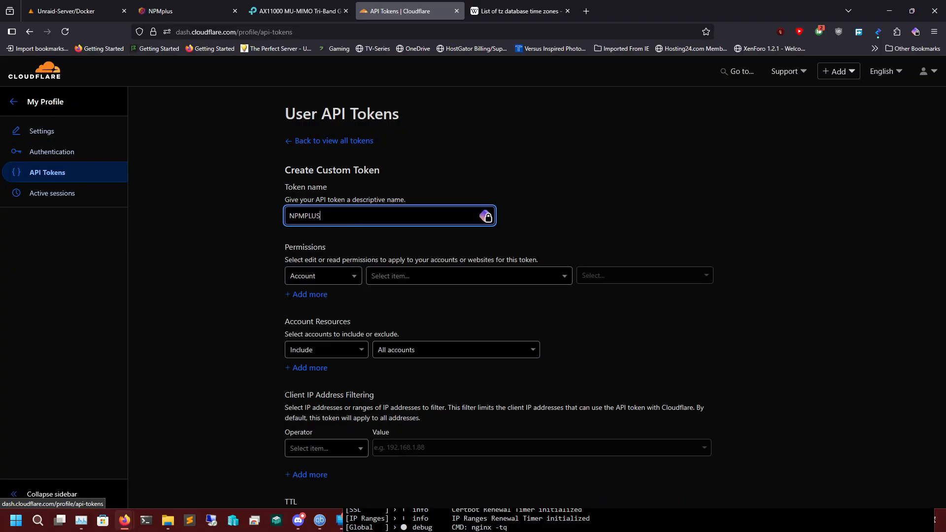
{"action": "key", "text": "Tab"}
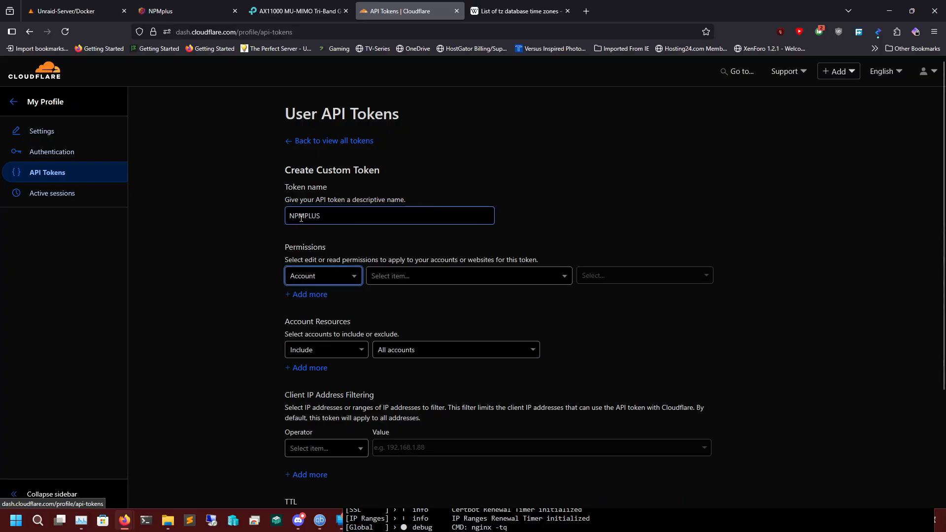
Set the token's first permission to Zone, Zone, Read.
{"action": "left_click", "coordinate": [338, 280]}
{"action": "left_click", "coordinate": [298, 316]}
{"action": "left_click", "coordinate": [394, 277]}
{"action": "scroll", "coordinate": [400, 318], "scroll_direction": "down", "scroll_amount": 10}
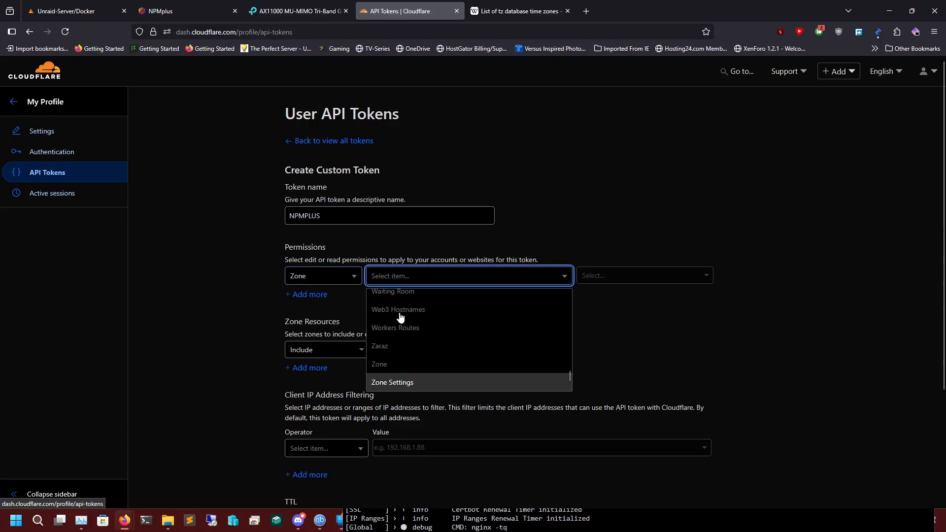
{"action": "left_click", "coordinate": [404, 363]}
{"action": "left_click", "coordinate": [628, 275]}
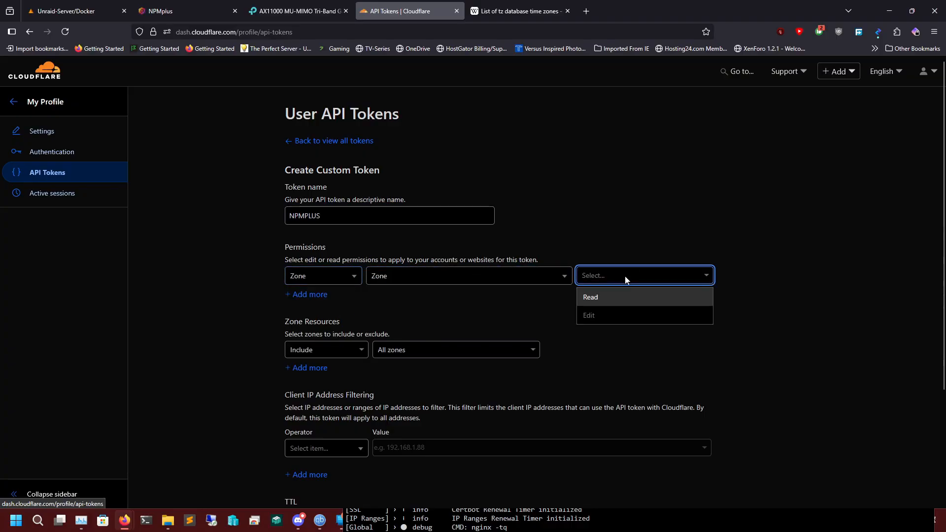
{"action": "left_click", "coordinate": [613, 306]}
Add a second token permission for Zone, DNS with Edit access.
{"action": "left_click", "coordinate": [319, 294]}
{"action": "left_click", "coordinate": [320, 298]}
{"action": "left_click", "coordinate": [312, 339]}
{"action": "left_click", "coordinate": [434, 301]}
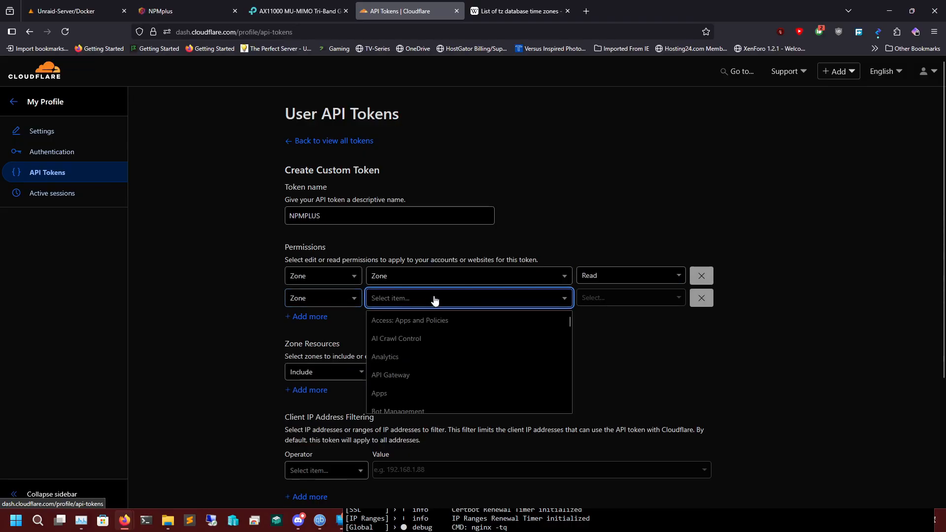
{"action": "type", "text": "dns"}
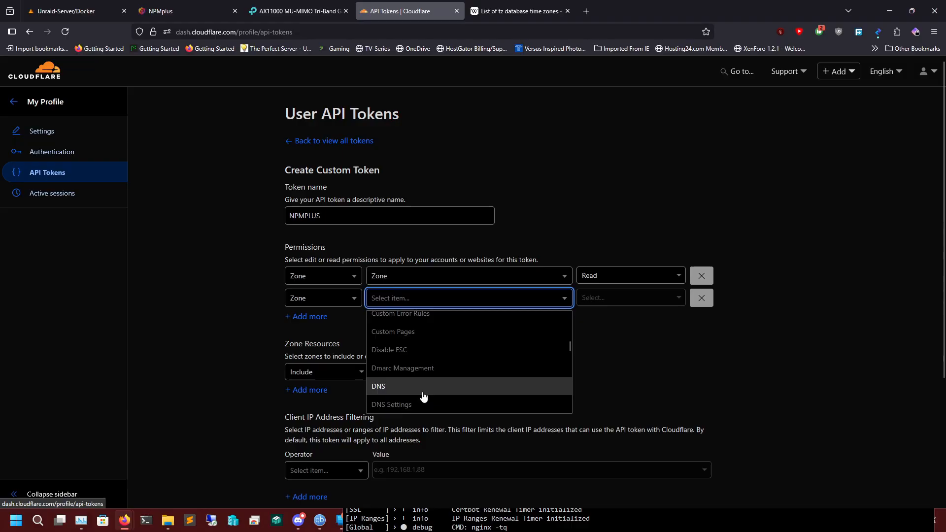
{"action": "left_click", "coordinate": [422, 387]}
{"action": "left_click", "coordinate": [600, 295]}
{"action": "left_click", "coordinate": [601, 336]}
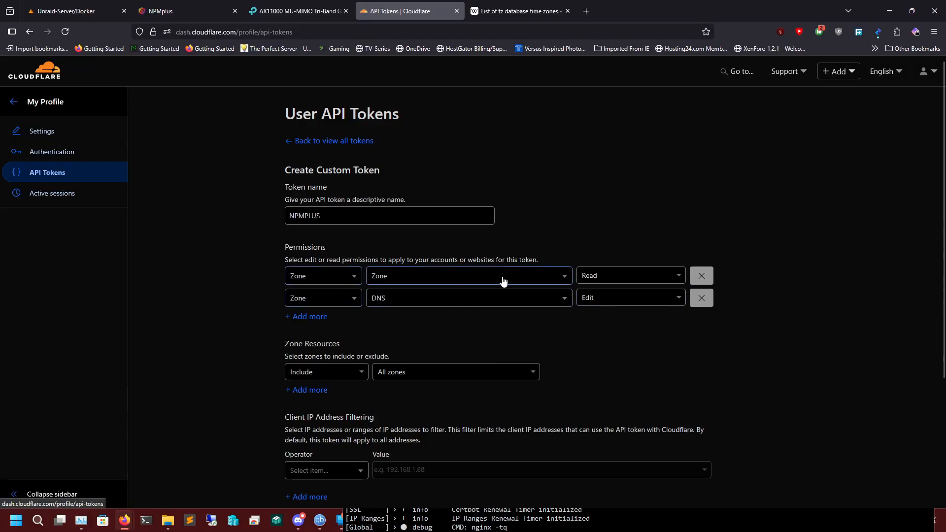
{"action": "scroll", "coordinate": [491, 327], "scroll_direction": "down", "scroll_amount": 3}
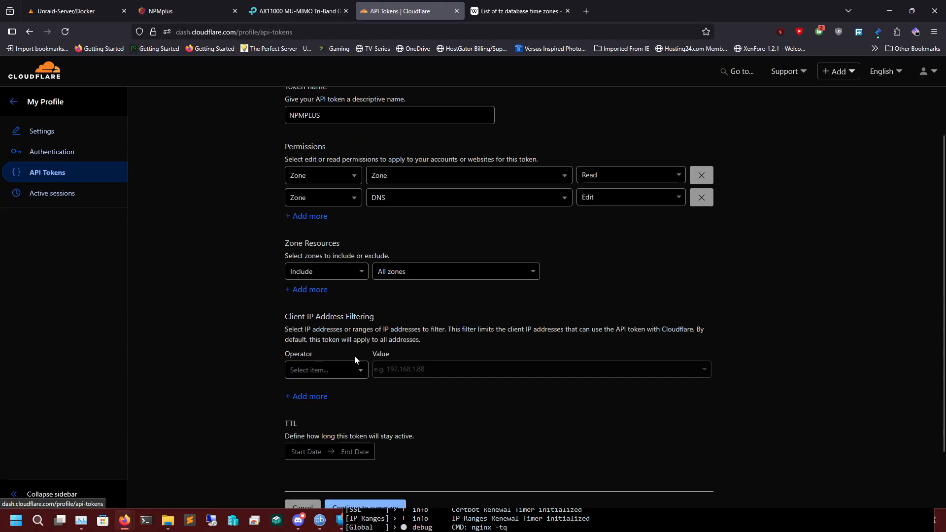
{"action": "scroll", "coordinate": [400, 370], "scroll_direction": "down", "scroll_amount": 1}
{"action": "scroll", "coordinate": [495, 350], "scroll_direction": "up", "scroll_amount": 3}
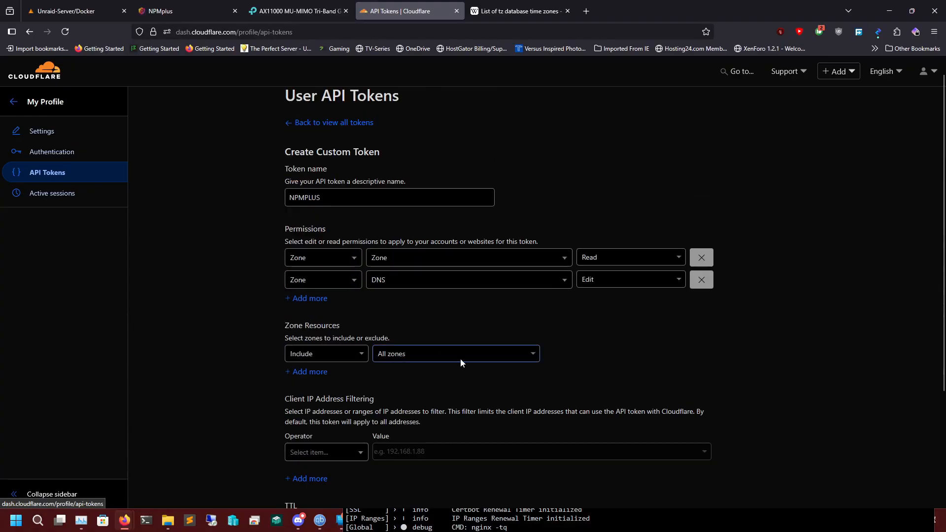
Review the NPMPLUS token's summary with all zones included, create the token and copy its value.
{"action": "scroll", "coordinate": [496, 349], "scroll_direction": "down", "scroll_amount": 3}
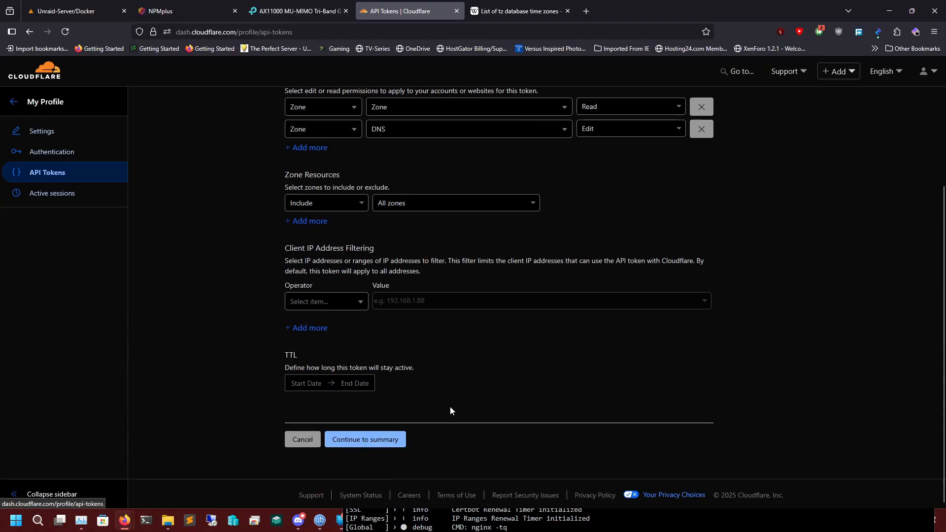
{"action": "left_click", "coordinate": [363, 438]}
{"action": "left_click", "coordinate": [358, 243]}
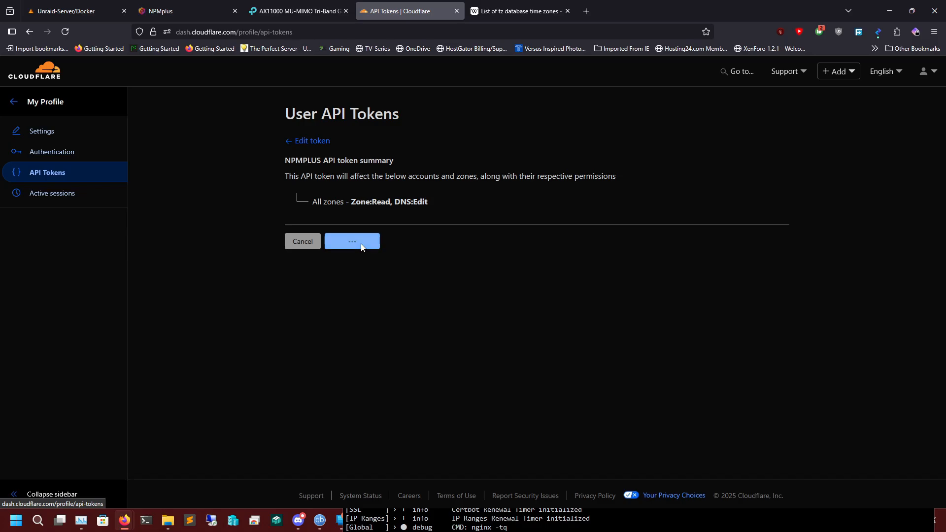
{"action": "left_click", "coordinate": [453, 186]}
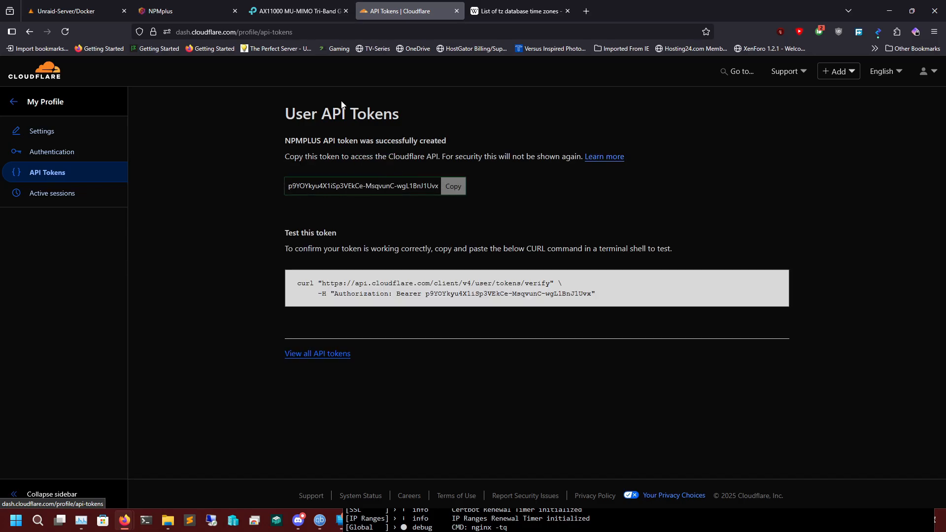
{"action": "left_click", "coordinate": [177, 17]}
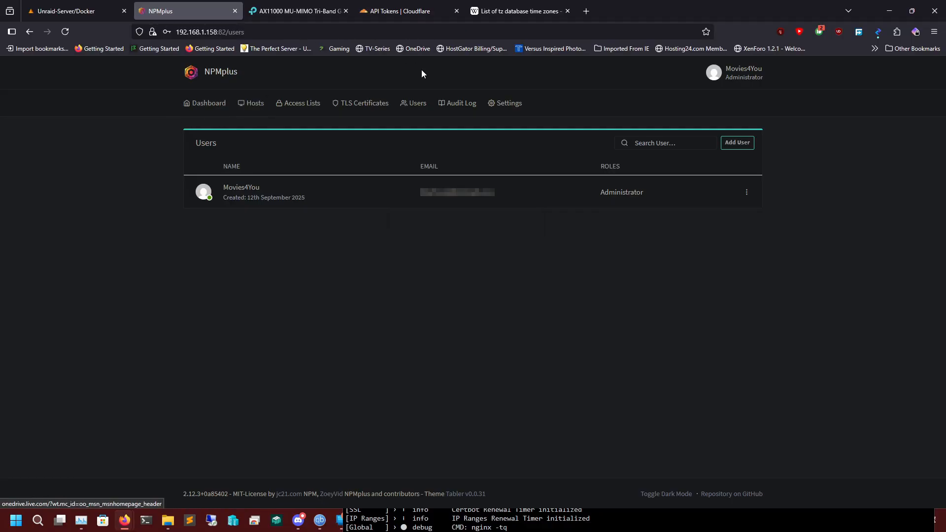
{"action": "left_click", "coordinate": [412, 14]}
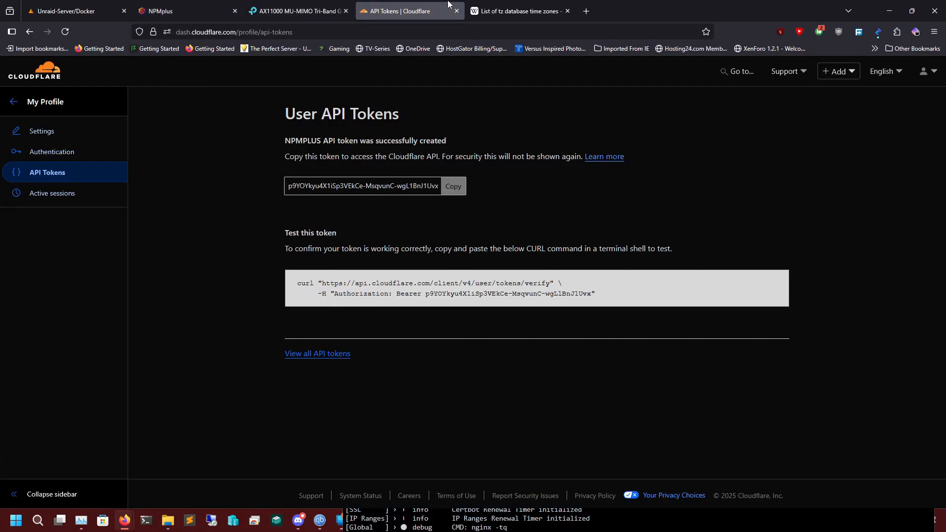
{"action": "left_click", "coordinate": [512, 15]}
Open the router's admin page at 192.168.1.1 in a new browser tab and log in with the saved local password.
{"action": "left_click", "coordinate": [586, 12]}
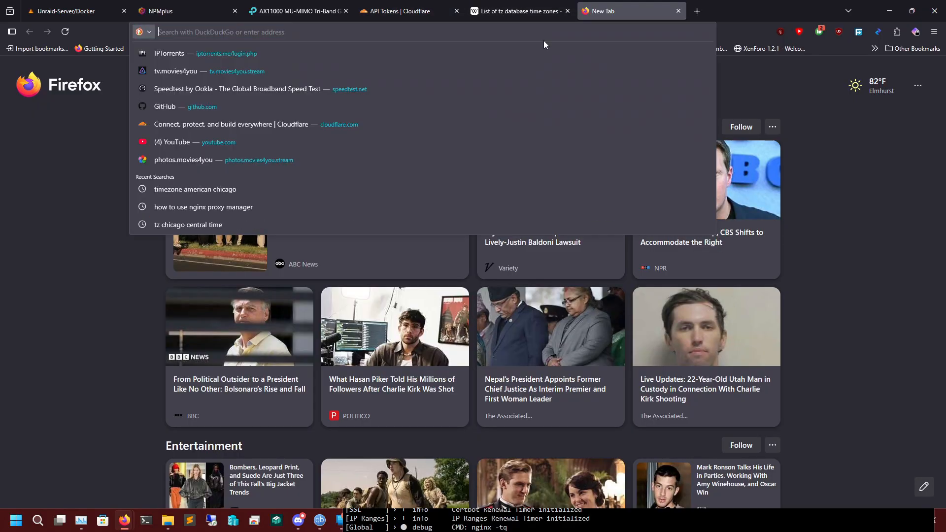
{"action": "type", "text": "192.168.1.1"}
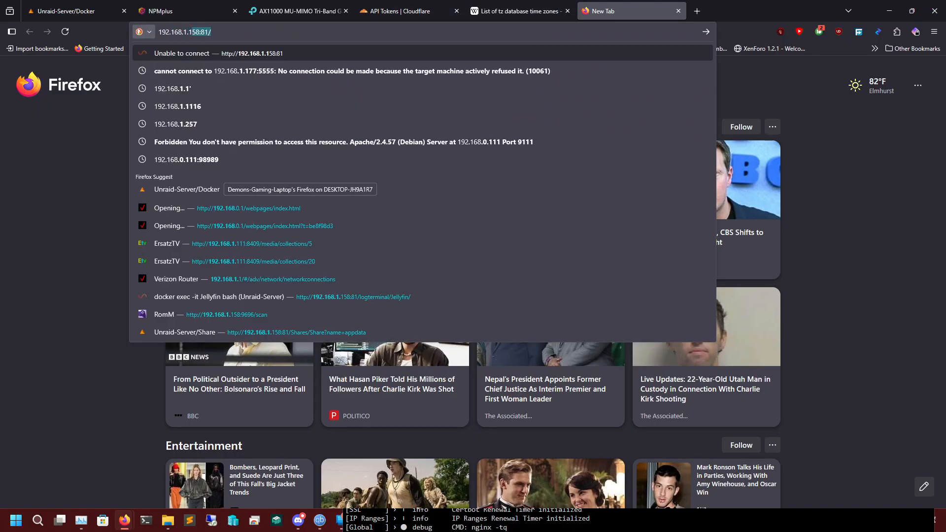
{"action": "key", "text": "Return"}
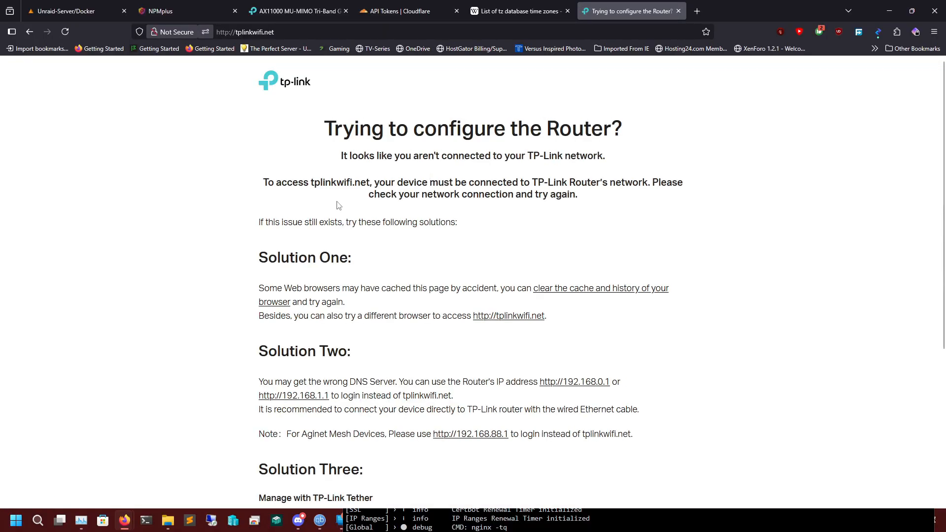
{"action": "left_click", "coordinate": [296, 33]}
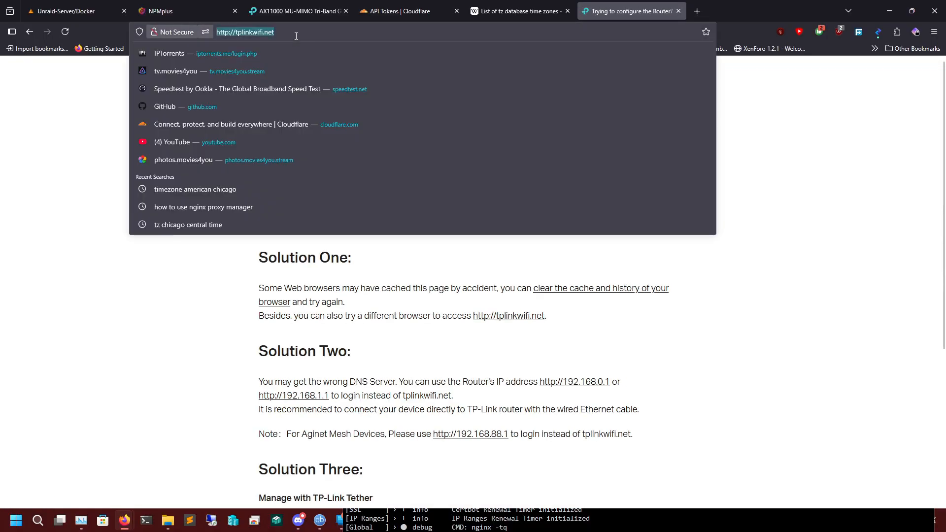
{"action": "type", "text": "192.168.11"}
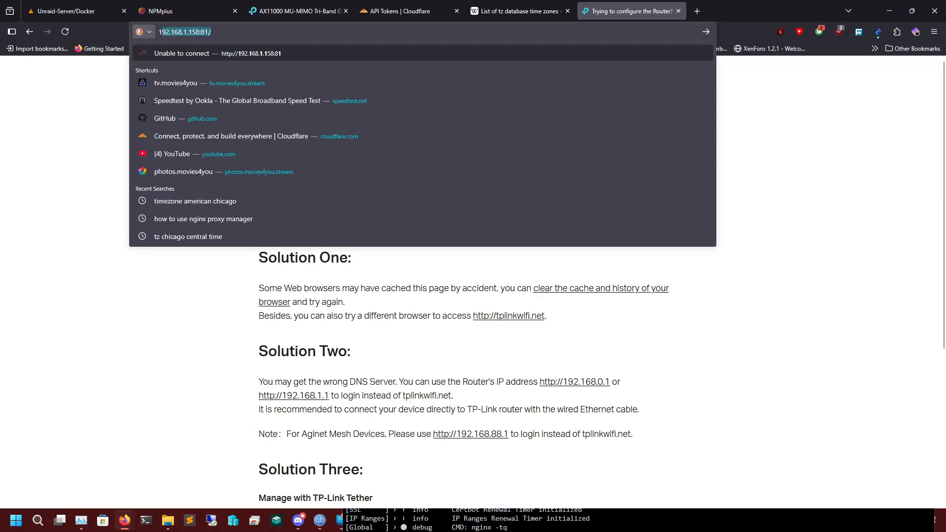
{"action": "key", "text": "BackSpace"}
{"action": "type", "text": ".1"}
{"action": "key", "text": "Delete"}
{"action": "key", "text": "Return"}
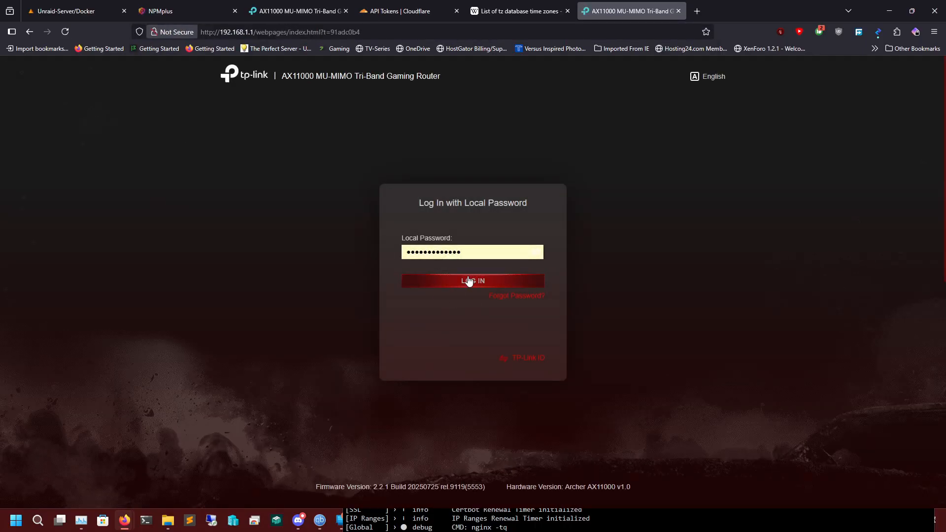
{"action": "left_click", "coordinate": [469, 281]}
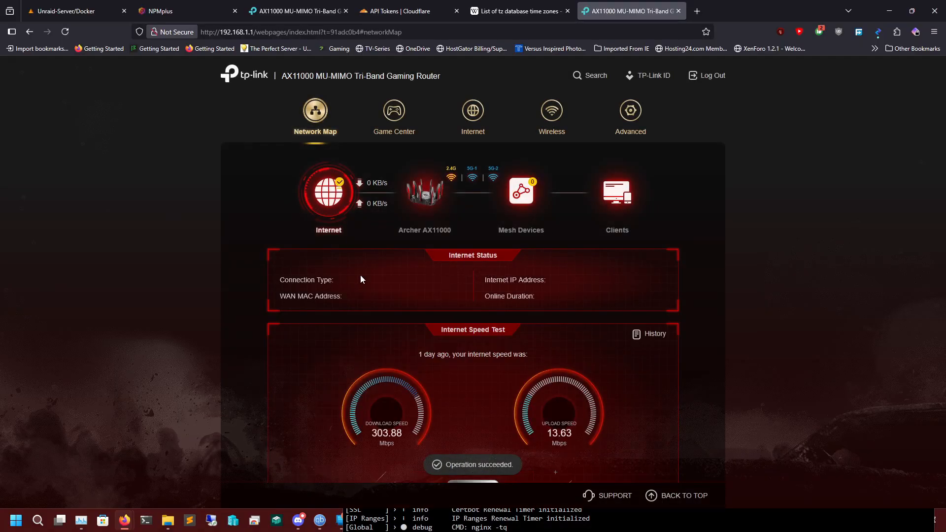
Open the port forwarding rules in the router's advanced NAT forwarding settings.
{"action": "left_click", "coordinate": [630, 111]}
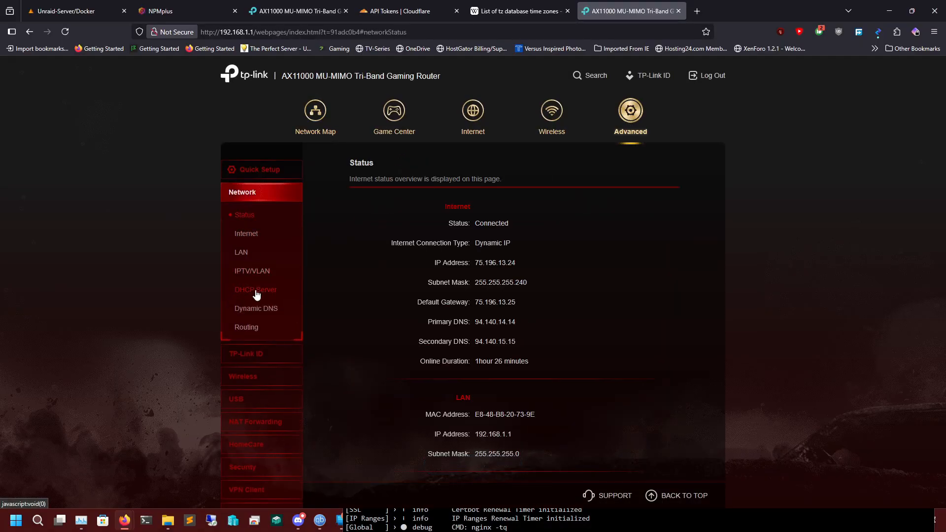
{"action": "scroll", "coordinate": [266, 315], "scroll_direction": "down", "scroll_amount": 3}
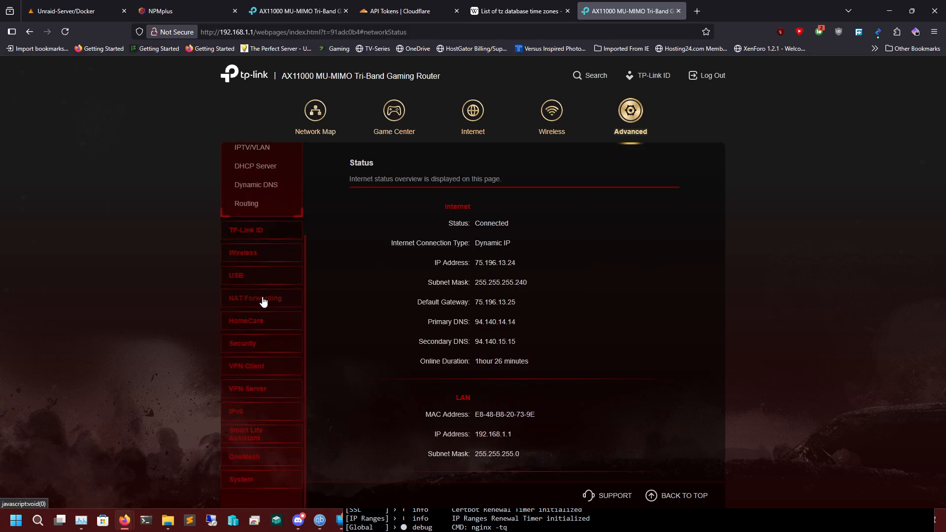
{"action": "left_click", "coordinate": [263, 299]}
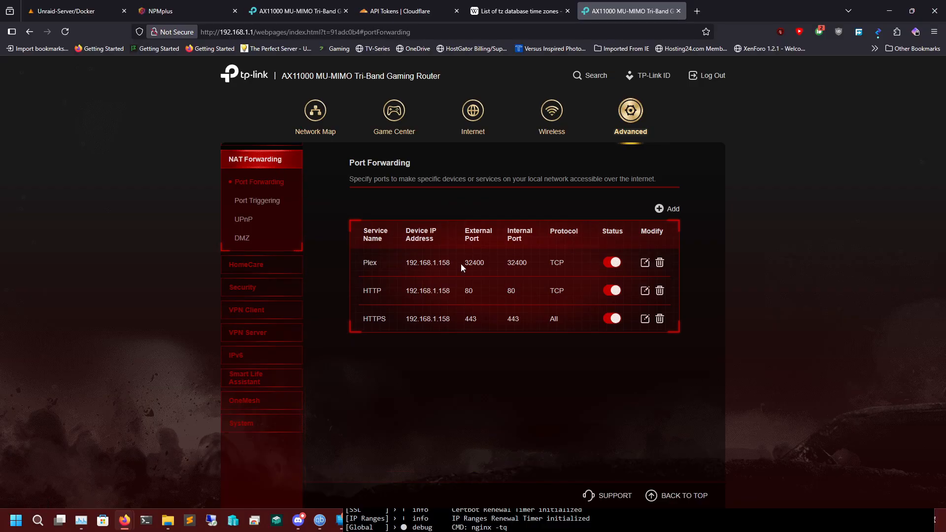
Examine the HTTP forwarding rule's service name, device IP address, ports and protocol, and close it without saving.
{"action": "left_click", "coordinate": [645, 290]}
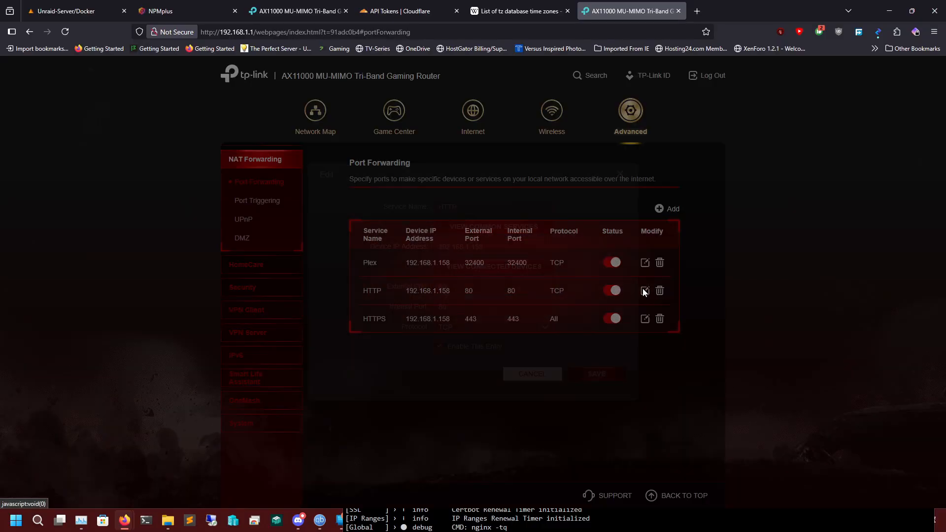
{"action": "left_click", "coordinate": [504, 248]}
{"action": "triple_click", "coordinate": [504, 248]}
{"action": "left_click", "coordinate": [497, 248]}
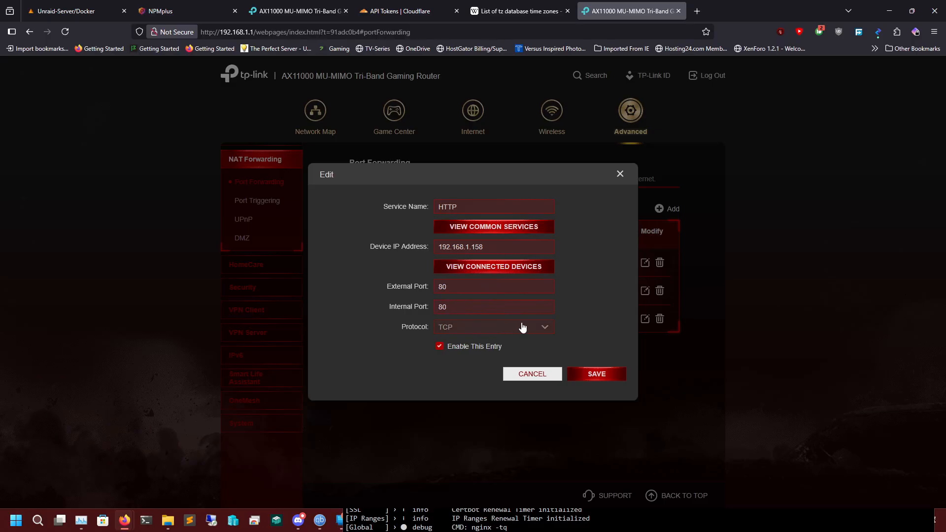
{"action": "triple_click", "coordinate": [484, 206]}
{"action": "left_click", "coordinate": [528, 374]}
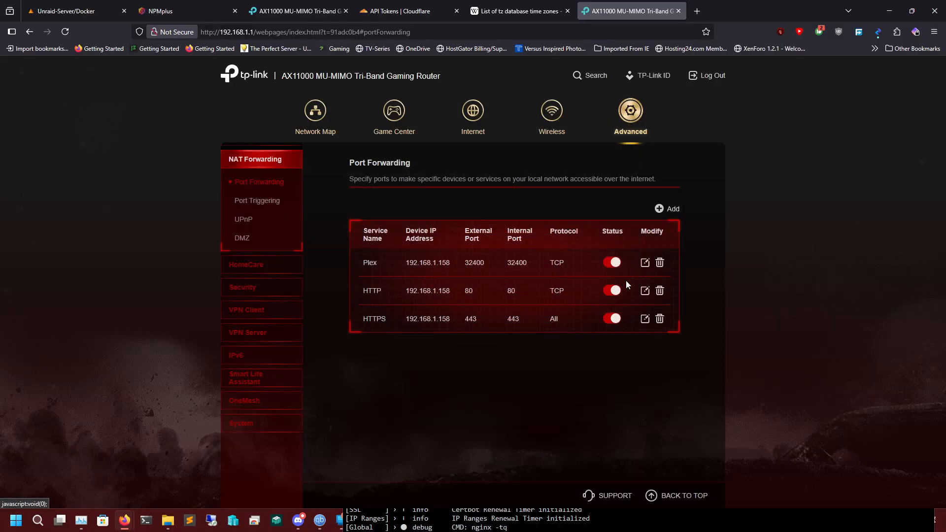
Examine the HTTPS forwarding rule's service name, device IP address and ports, and close it without saving.
{"action": "left_click", "coordinate": [643, 320]}
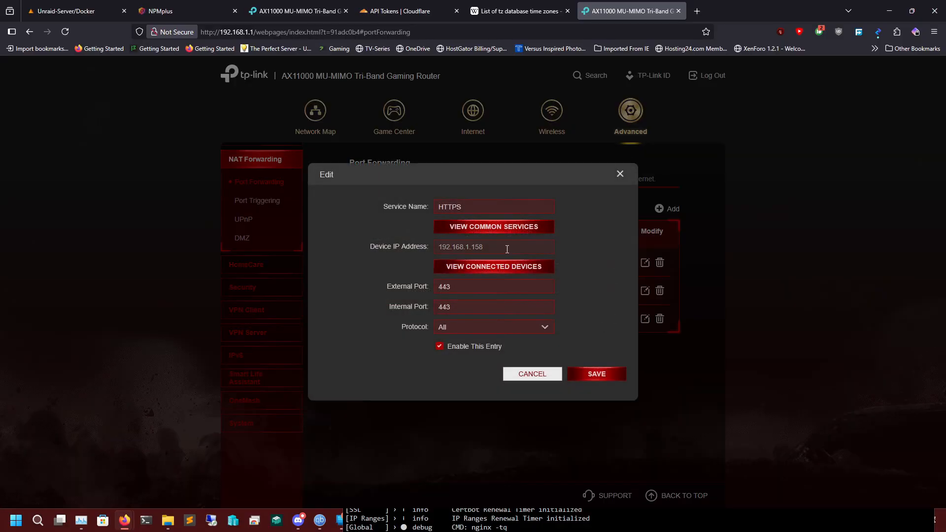
{"action": "double_click", "coordinate": [480, 245]}
{"action": "double_click", "coordinate": [479, 203]}
{"action": "left_click", "coordinate": [470, 286]}
{"action": "double_click", "coordinate": [461, 307]}
{"action": "left_click", "coordinate": [537, 375]}
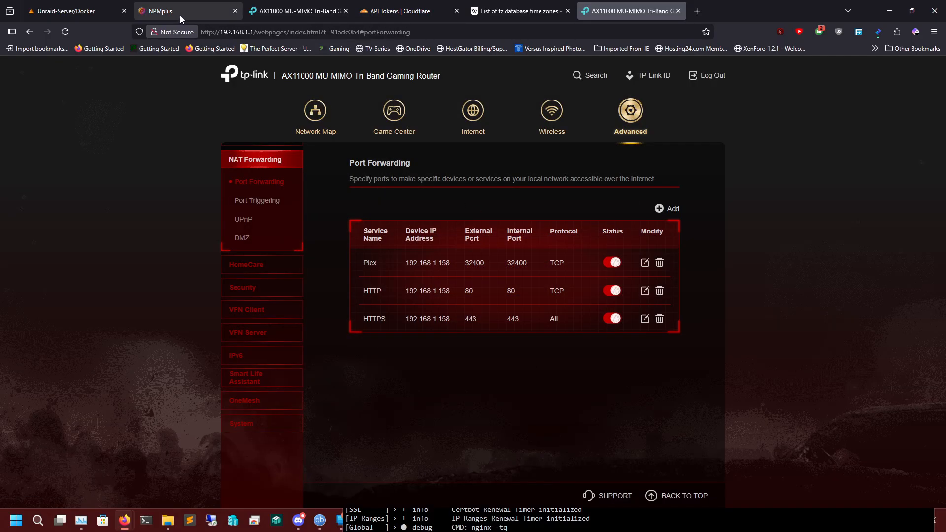
Open the portchecker.co website in a new browser tab.
{"action": "left_click", "coordinate": [697, 11]}
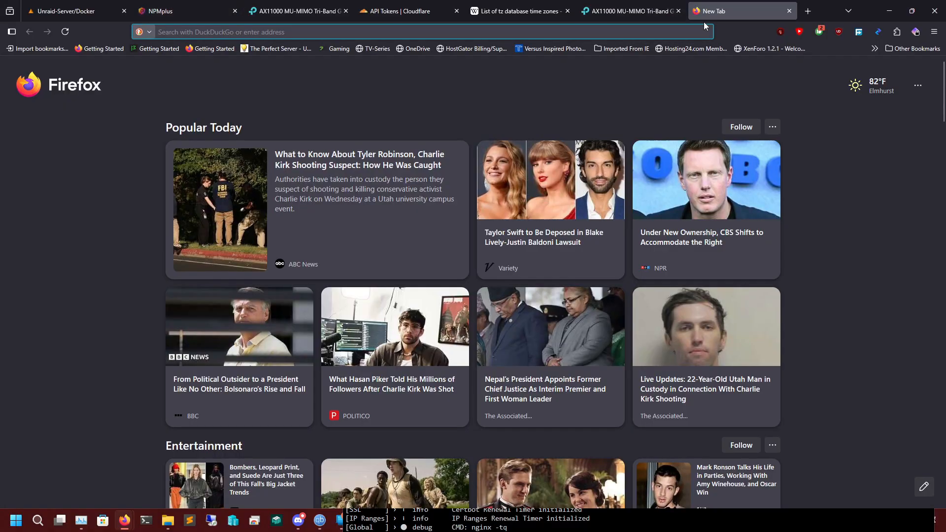
{"action": "type", "text": "PORTCHEWC"}
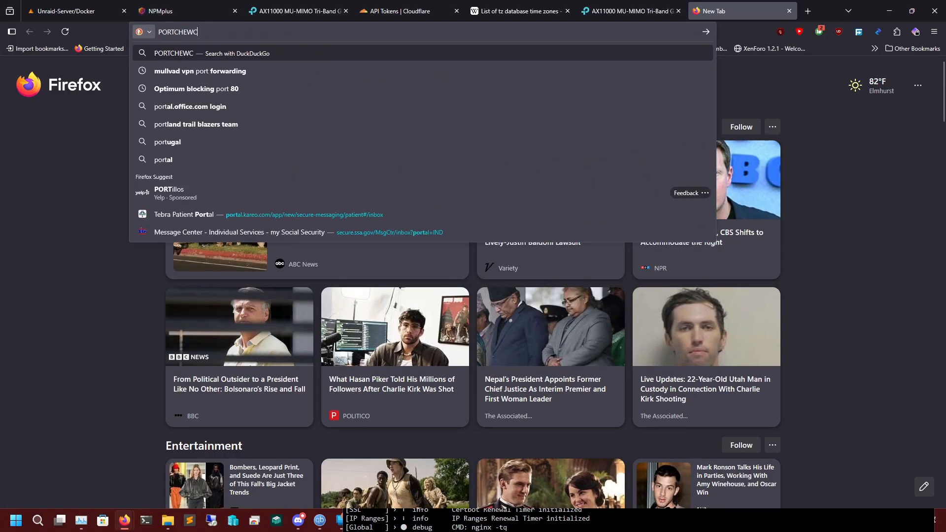
{"action": "type", "text": "K"}
{"action": "key", "text": "BackSpace"}
{"action": "key", "text": "BackSpace"}
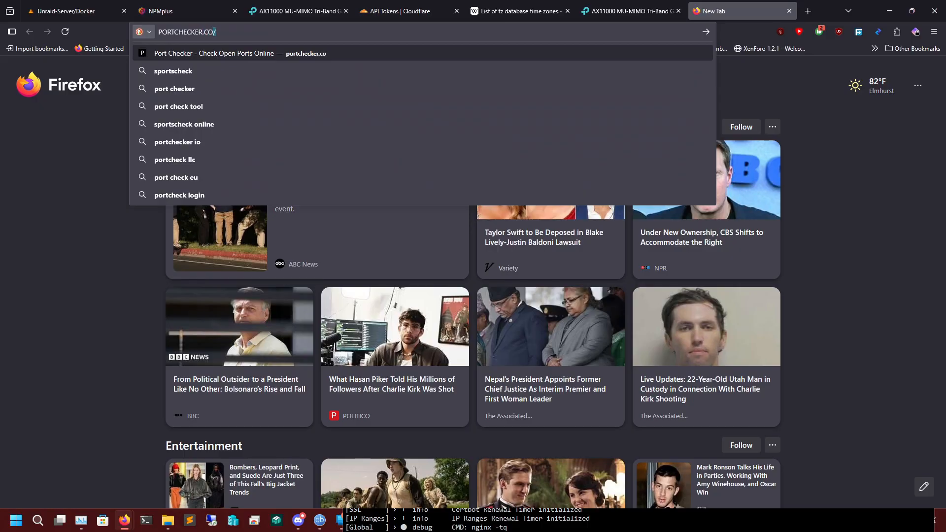
{"action": "key", "text": "Return"}
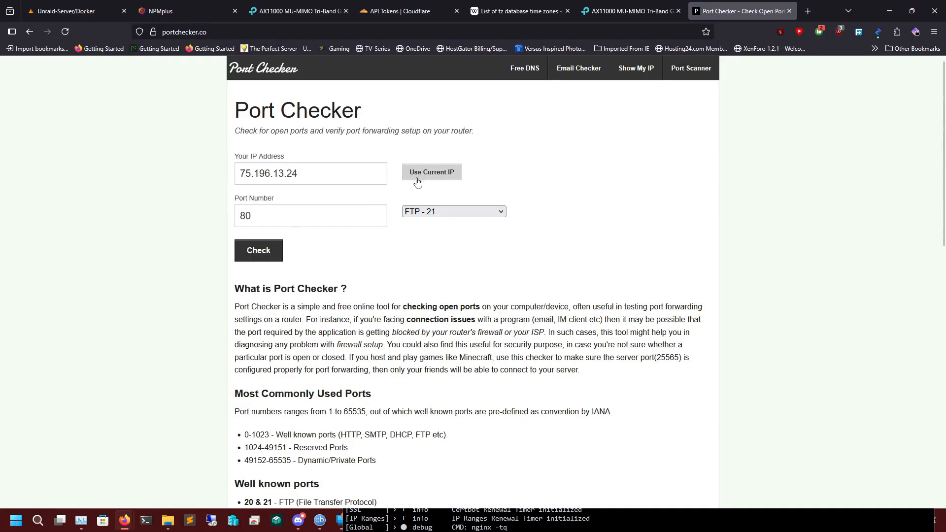
Check whether ports 80 and 443 are open on the current public IP address.
{"action": "left_click", "coordinate": [260, 250]}
{"action": "double_click", "coordinate": [298, 211]}
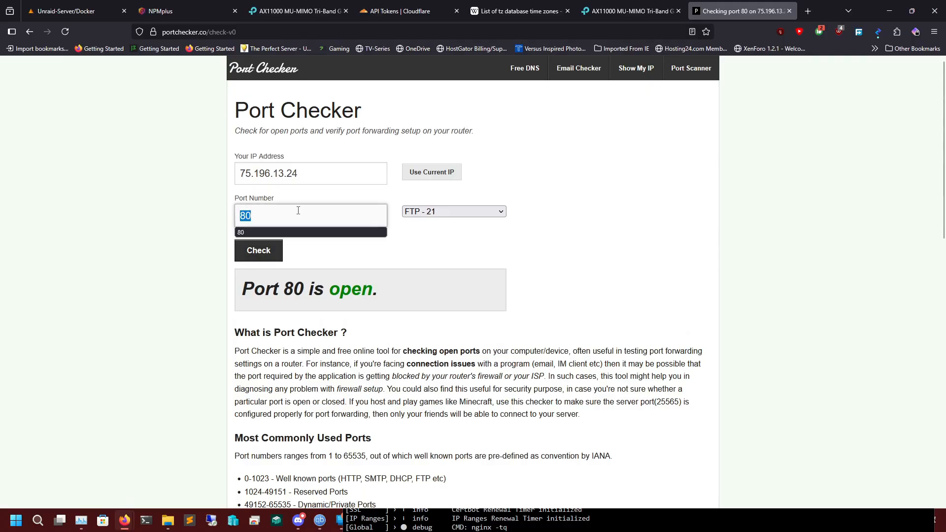
{"action": "type", "text": "443"}
{"action": "left_click", "coordinate": [262, 252]}
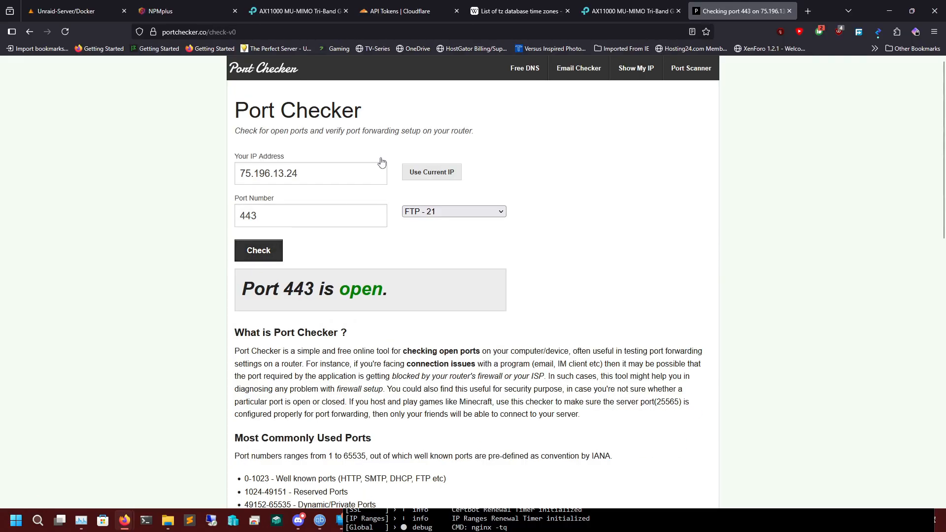
{"action": "double_click", "coordinate": [291, 215]}
{"action": "left_click", "coordinate": [291, 215]}
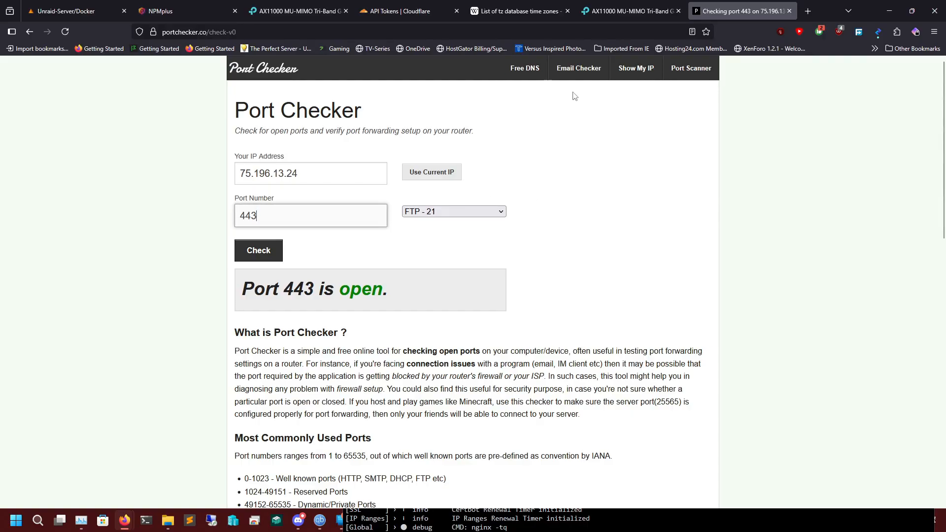
{"action": "double_click", "coordinate": [312, 220]}
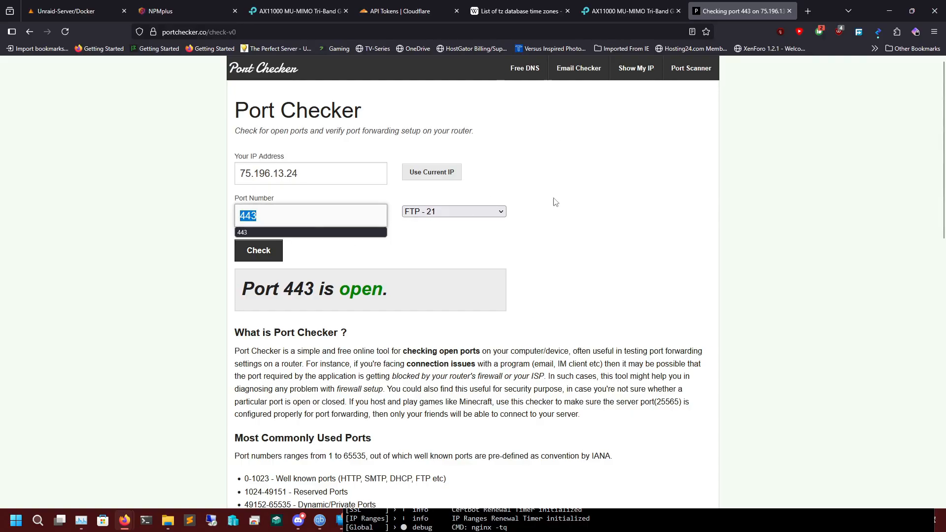
{"action": "left_click", "coordinate": [554, 202]}
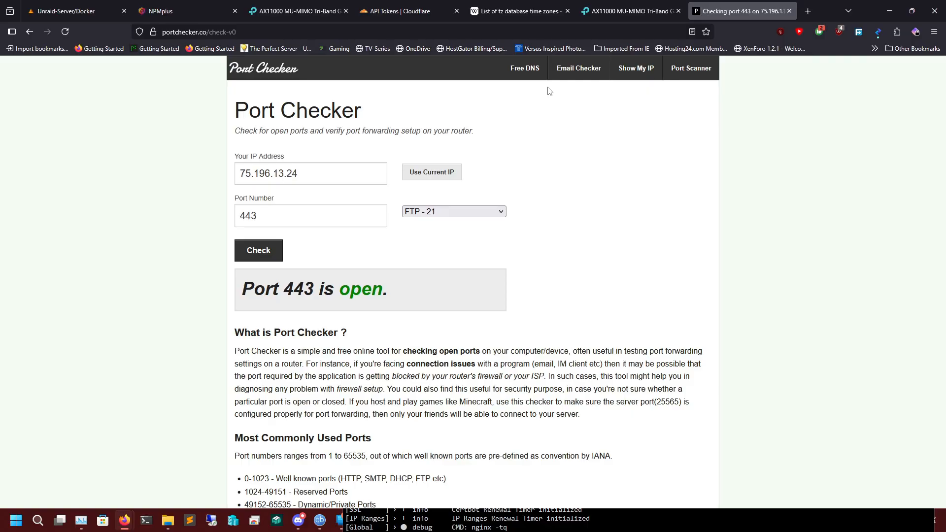
{"action": "left_click", "coordinate": [655, 9]}
{"action": "left_click", "coordinate": [693, 5]}
{"action": "double_click", "coordinate": [296, 212]}
{"action": "double_click", "coordinate": [319, 175]}
{"action": "triple_click", "coordinate": [319, 175]}
{"action": "left_click", "coordinate": [579, 179]}
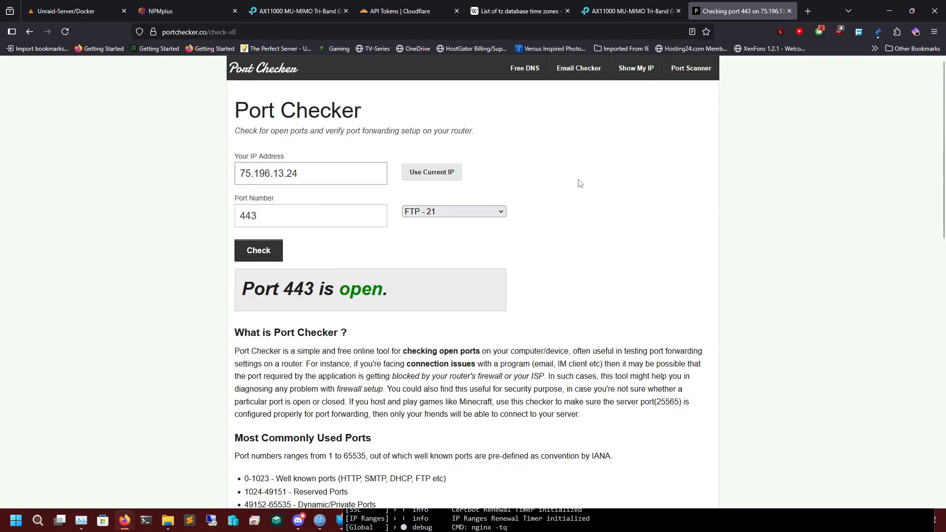
Close the port checker page and open the Proxy Hosts list in NPMplus.
{"action": "left_click", "coordinate": [789, 11]}
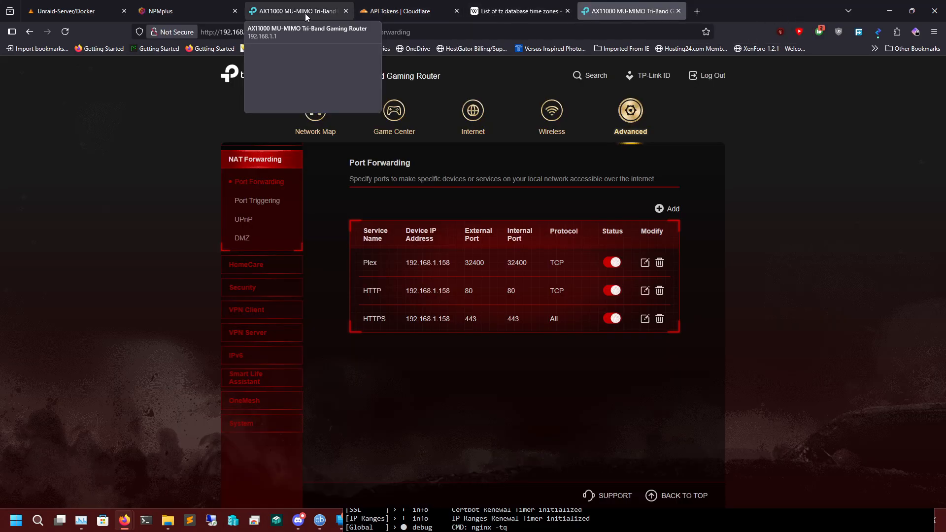
{"action": "left_click", "coordinate": [177, 11]}
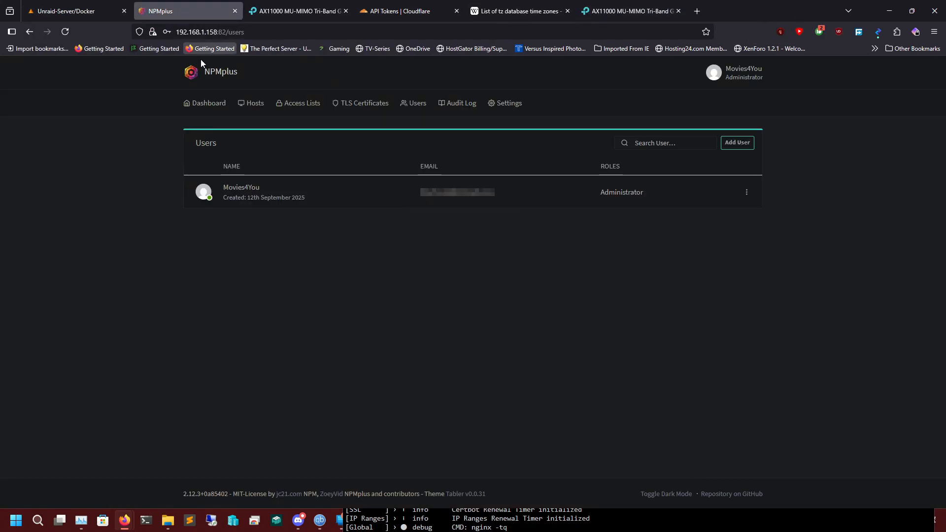
{"action": "left_click", "coordinate": [255, 104]}
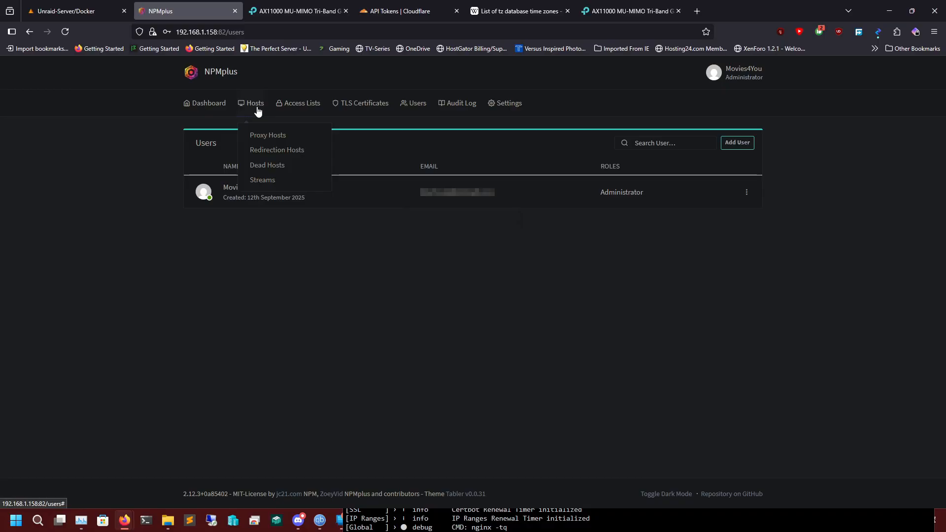
{"action": "left_click", "coordinate": [282, 139]}
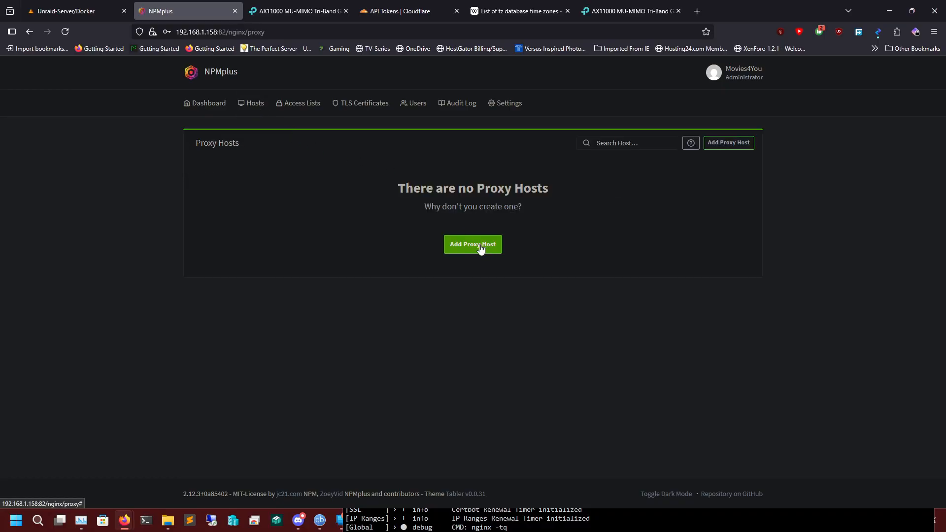
Start a new proxy host with the domain name tv.movies4you.stream.
{"action": "left_click", "coordinate": [480, 248]}
{"action": "left_click", "coordinate": [393, 165]}
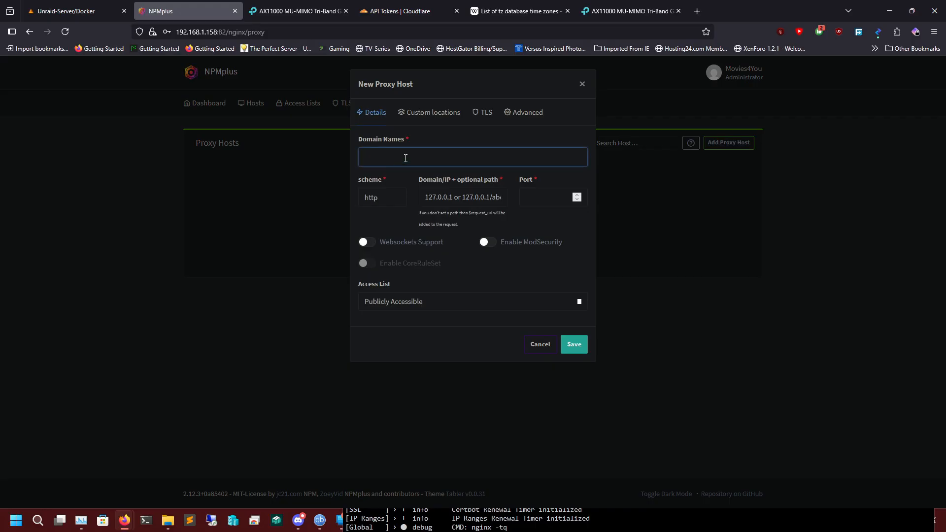
{"action": "type", "text": "tv.movies4you.stream"}
{"action": "key", "text": "Return"}
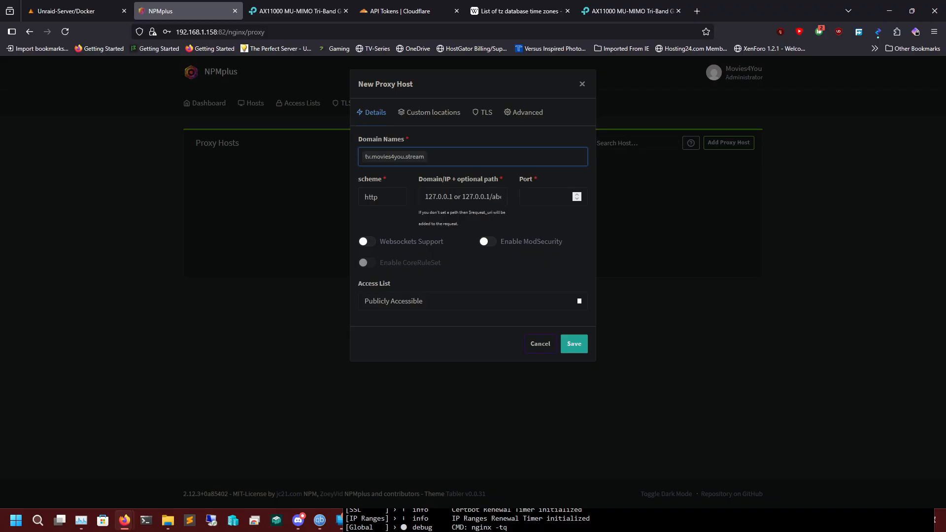
Forward the proxy host to 192.168.1.158 on port 8096 using the http scheme.
{"action": "left_click", "coordinate": [401, 197]}
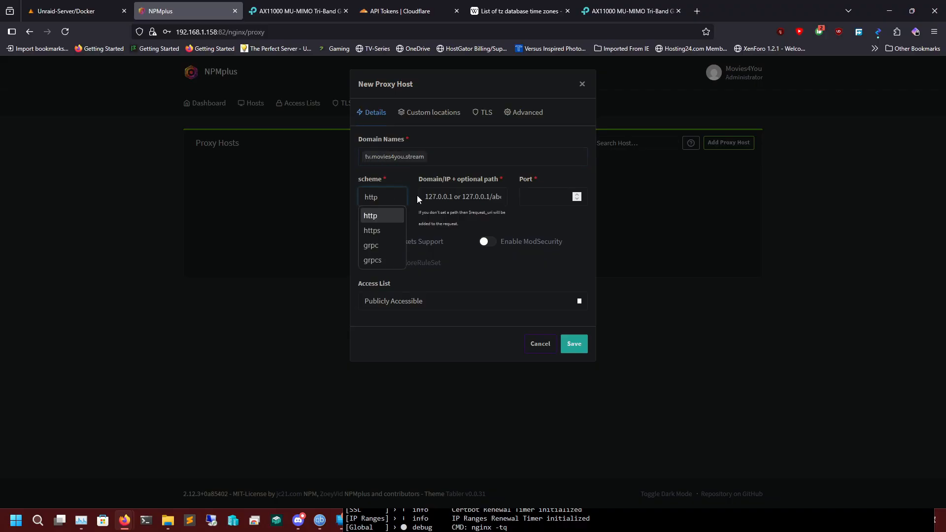
{"action": "left_click", "coordinate": [479, 181]}
{"action": "type", "text": "1"}
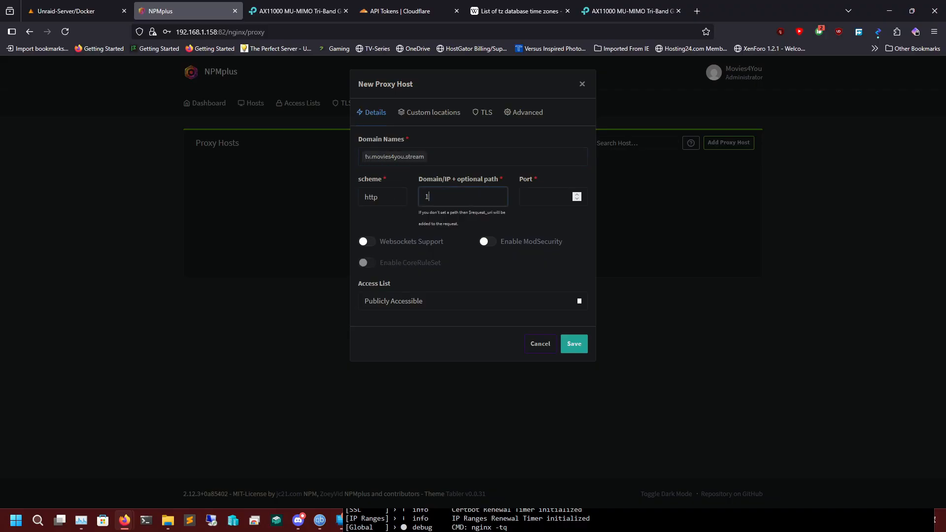
{"action": "type", "text": "92.168.1.158"}
{"action": "key", "text": "Tab"}
{"action": "type", "text": "809"}
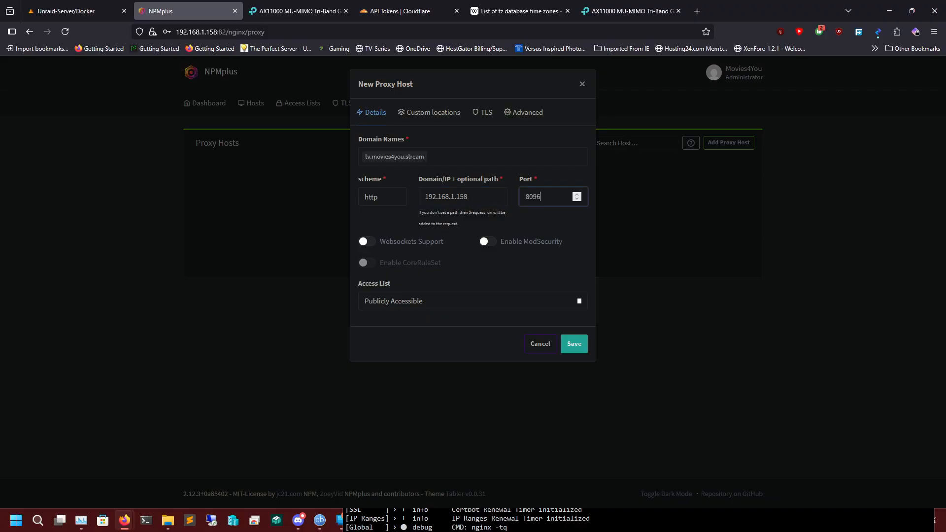
{"action": "left_click", "coordinate": [474, 199]}
{"action": "double_click", "coordinate": [473, 200]}
{"action": "double_click", "coordinate": [551, 199]}
Enable Websockets Support and ModSecurity for the proxy host, keeping the access list Publicly Accessible.
{"action": "left_click", "coordinate": [371, 243]}
{"action": "left_click", "coordinate": [486, 241]}
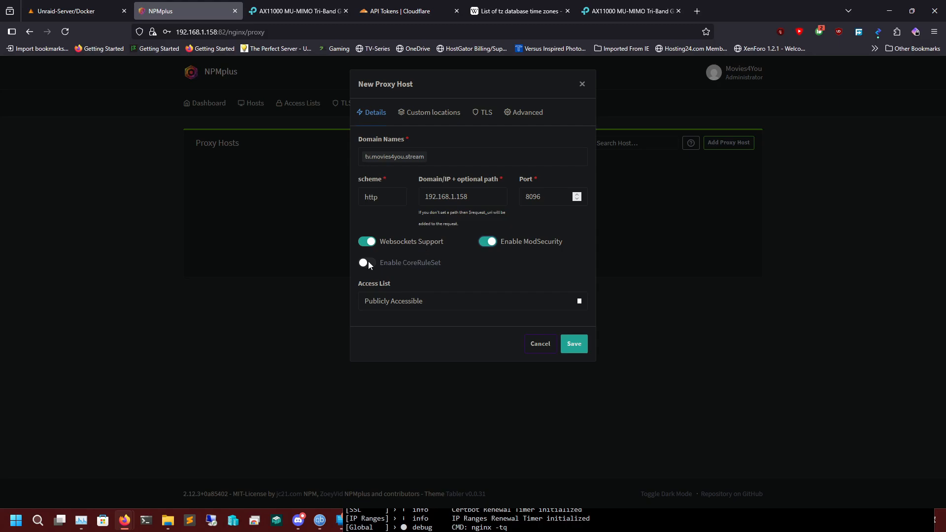
{"action": "left_click", "coordinate": [420, 298]}
{"action": "left_click", "coordinate": [431, 274]}
{"action": "left_click", "coordinate": [391, 306]}
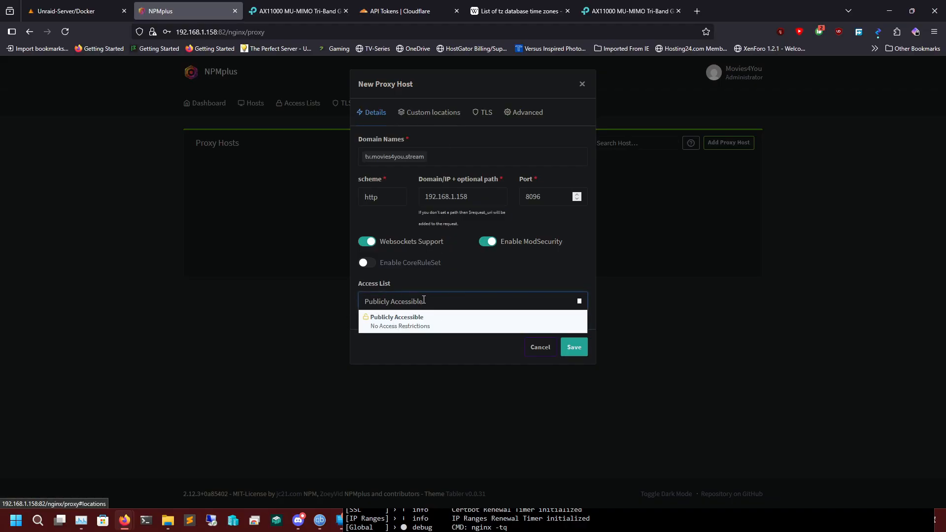
{"action": "left_click", "coordinate": [438, 287]}
Choose to request a new TLS certificate for the proxy host.
{"action": "left_click", "coordinate": [415, 114]}
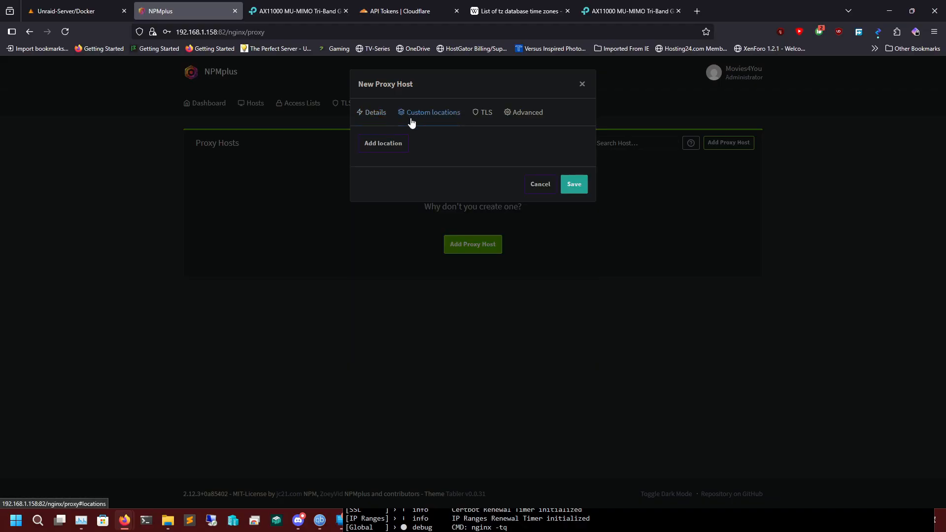
{"action": "left_click", "coordinate": [478, 113]}
{"action": "left_click", "coordinate": [411, 161]}
{"action": "left_click", "coordinate": [411, 202]}
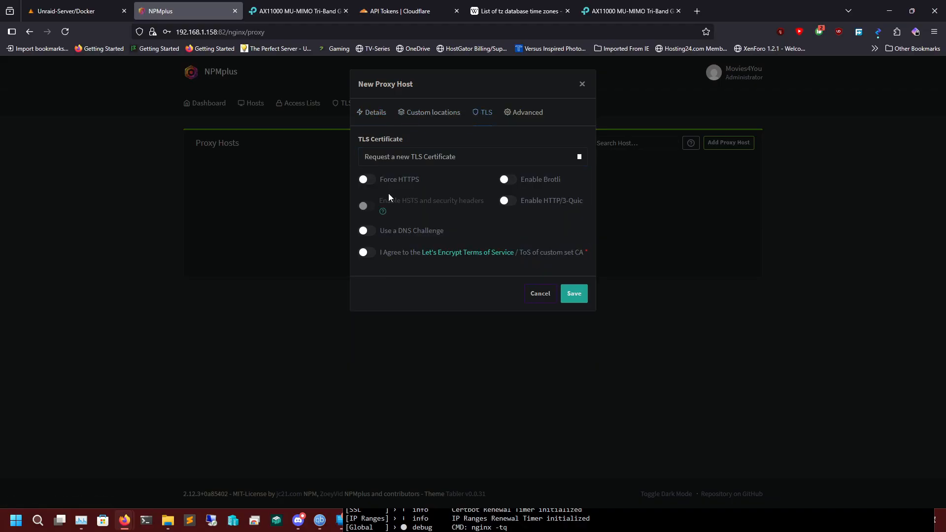
Enable Force HTTPS, Brotli, HSTS with security headers, and HTTP/3-Quic for the proxy host.
{"action": "left_click", "coordinate": [369, 179]}
{"action": "left_click", "coordinate": [515, 179]}
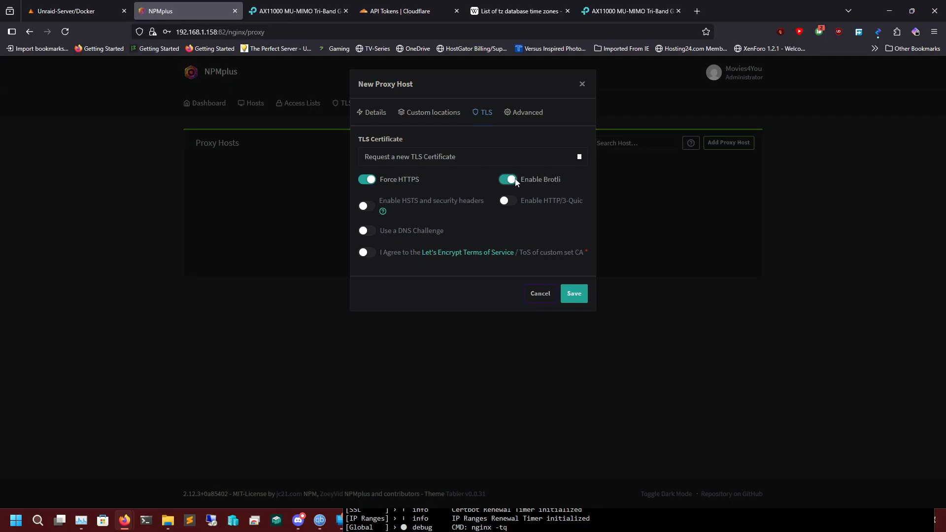
{"action": "left_click", "coordinate": [366, 209]}
{"action": "left_click", "coordinate": [504, 203]}
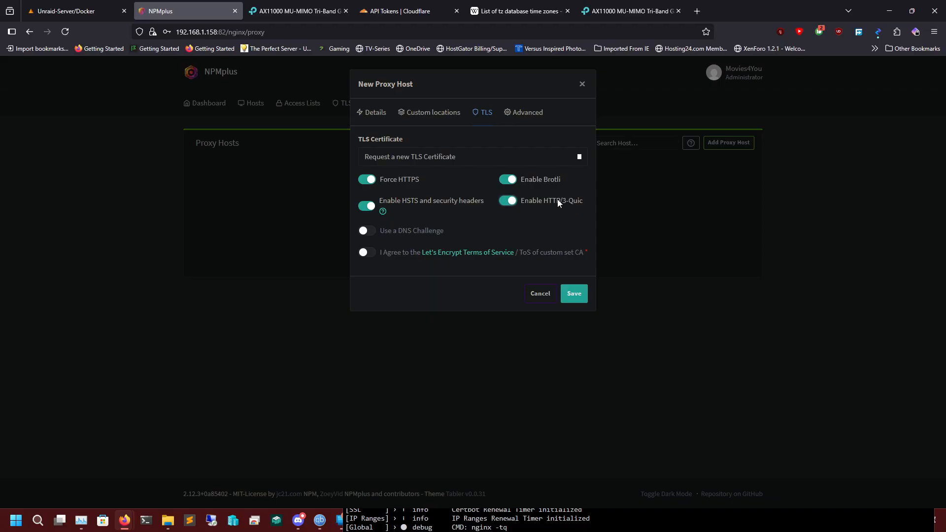
Enable the DNS challenge for the certificate with Cloudflare as the DNS provider.
{"action": "left_click", "coordinate": [368, 231]}
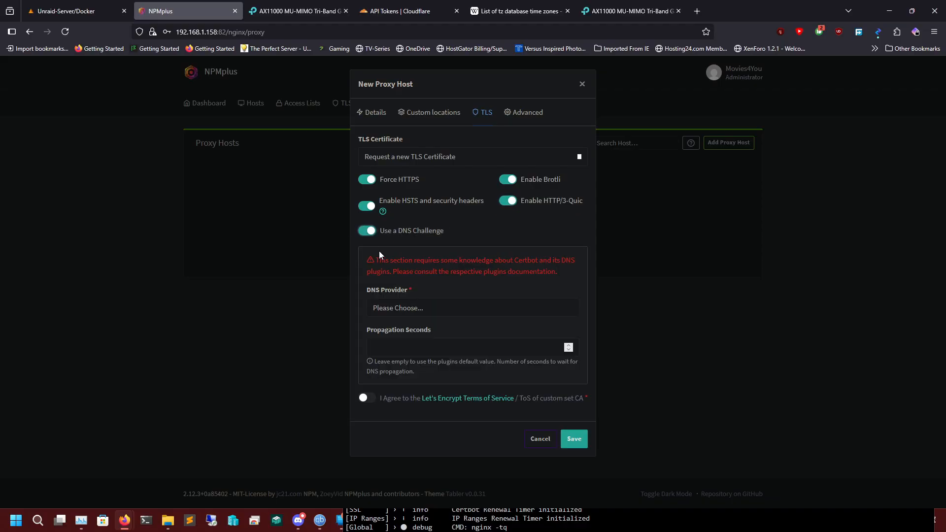
{"action": "left_click", "coordinate": [419, 309]}
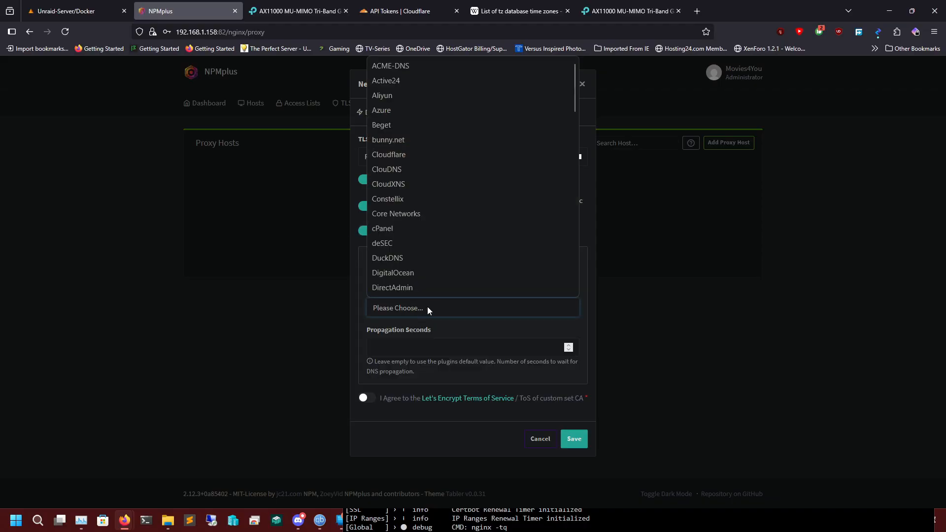
{"action": "key", "text": "c"}
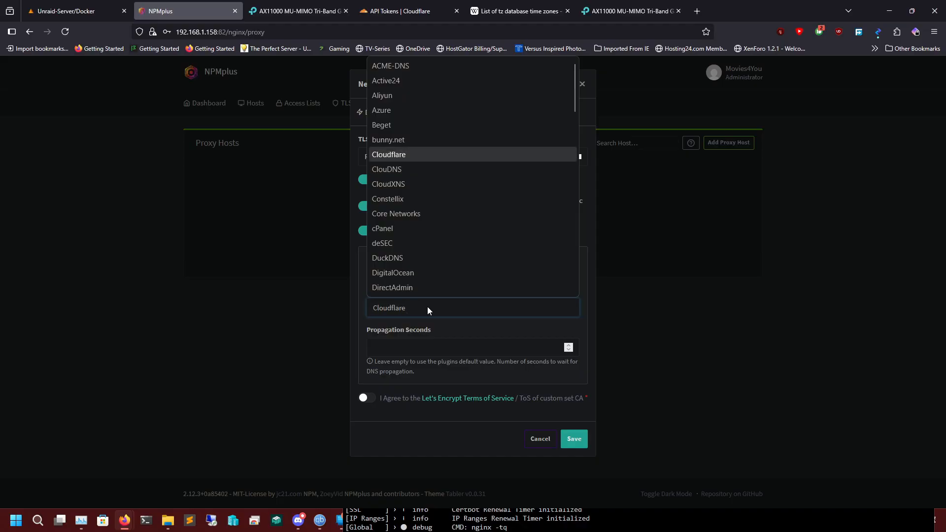
{"action": "left_click", "coordinate": [415, 158]}
Replace the sample value after dns_cloudflare_api_token= in the credentials content with the API token copied from Cloudflare.
{"action": "left_click_drag", "start_coordinate": [440, 356], "coordinate": [586, 355]}
{"action": "key", "text": "BackSpace"}
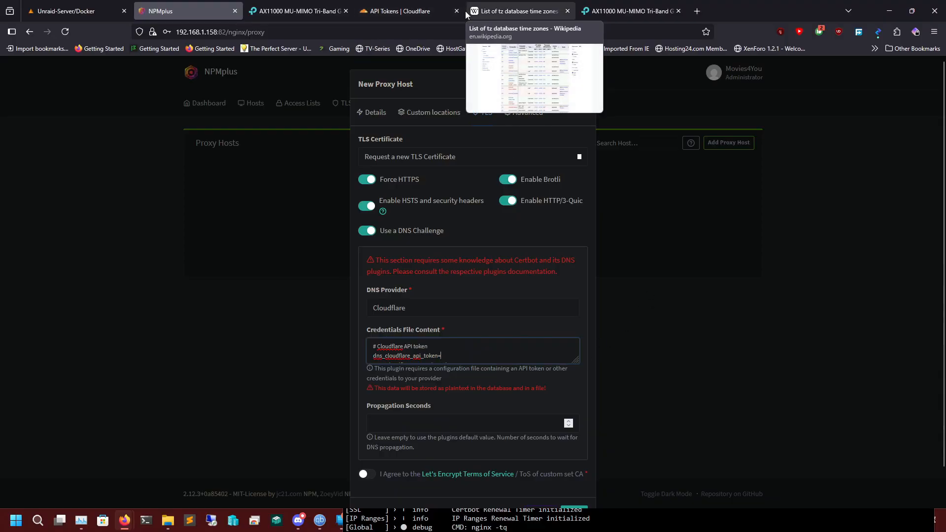
{"action": "left_click", "coordinate": [401, 11]}
{"action": "left_click", "coordinate": [454, 189]}
{"action": "left_click", "coordinate": [178, 11]}
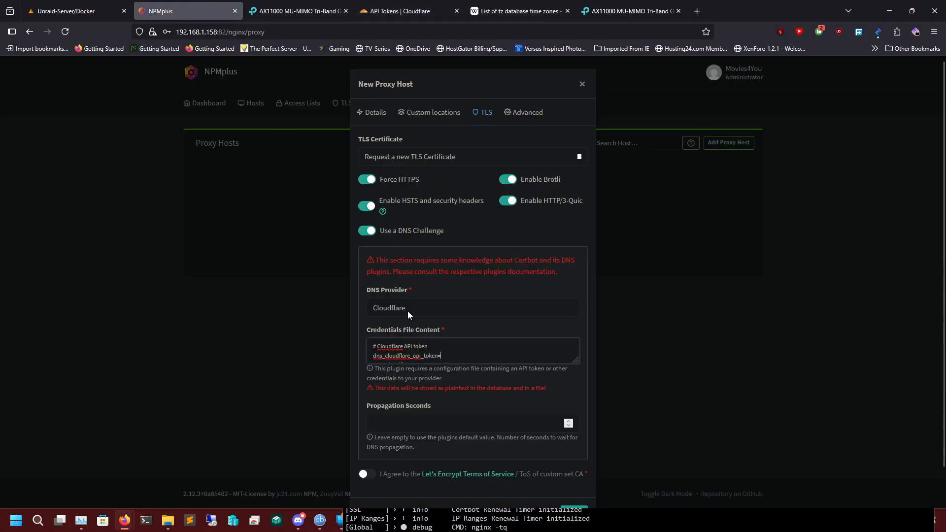
{"action": "right_click", "coordinate": [456, 356]}
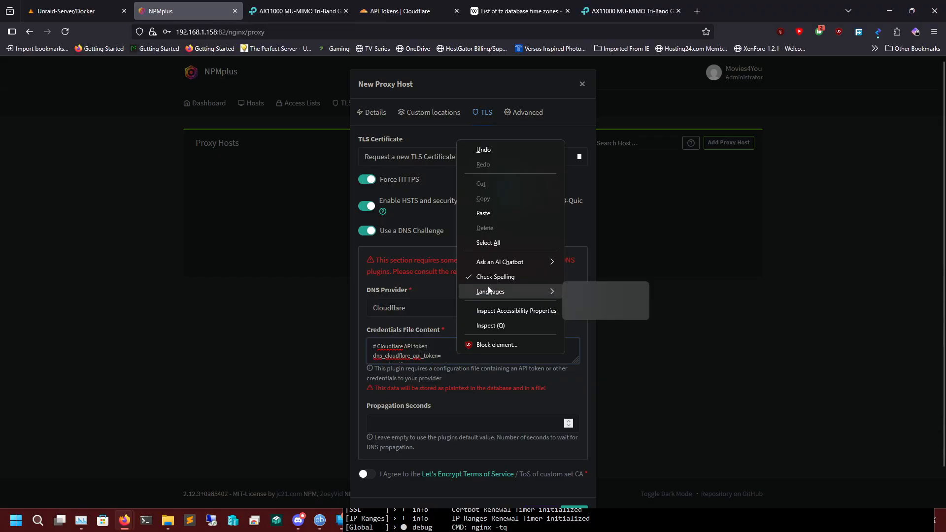
{"action": "left_click", "coordinate": [490, 215]}
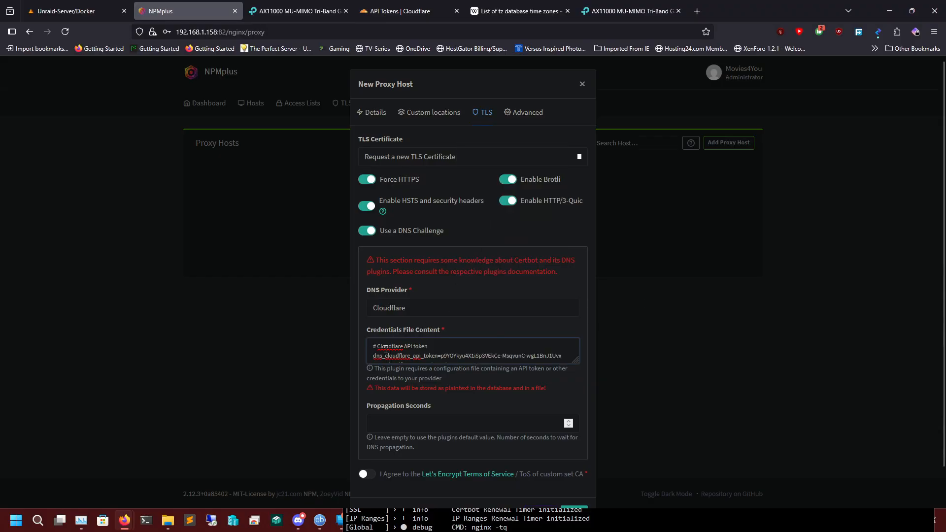
Examine the remaining lines of the Cloudflare credentials file content.
{"action": "key", "text": "Down"}
{"action": "key", "text": "Down"}
{"action": "key", "text": "Down"}
{"action": "key", "text": "Down"}
{"action": "key", "text": "Up"}
{"action": "key", "text": "Up"}
{"action": "key", "text": "Up"}
{"action": "key", "text": "Down"}
{"action": "key", "text": "Up"}
{"action": "key", "text": "Up"}
{"action": "key", "text": "Down"}
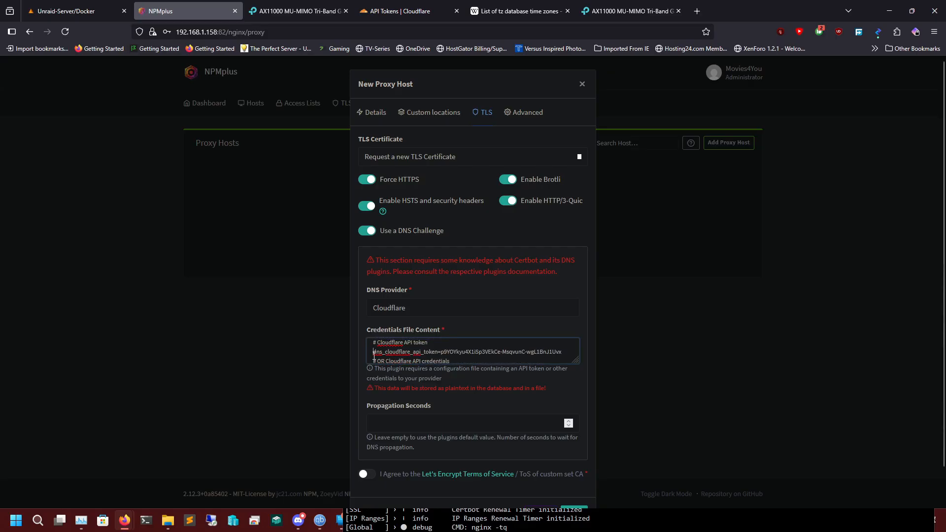
Leave Propagation Seconds empty, agree to the Let's Encrypt Terms of Service and save the proxy host.
{"action": "scroll", "coordinate": [416, 391], "scroll_direction": "down", "scroll_amount": 1}
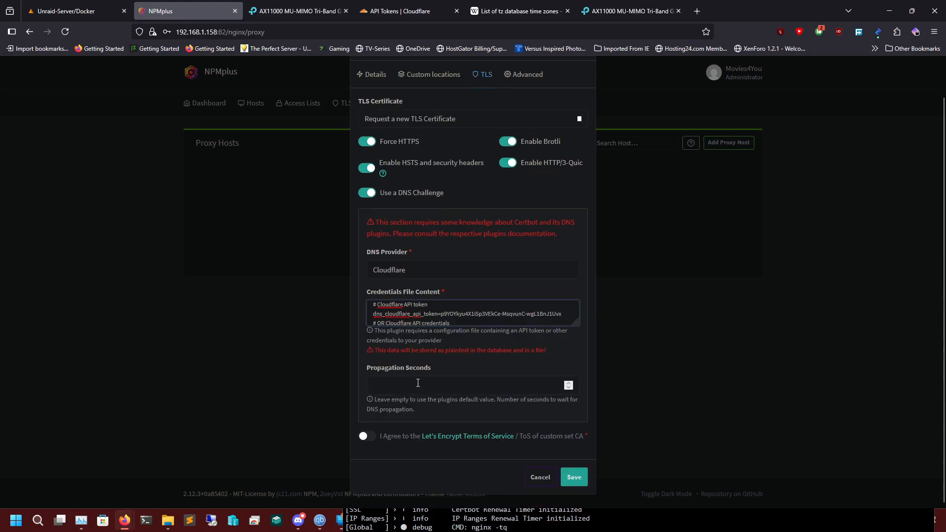
{"action": "left_click", "coordinate": [417, 383]}
{"action": "left_click", "coordinate": [364, 436]}
{"action": "left_click", "coordinate": [575, 478]}
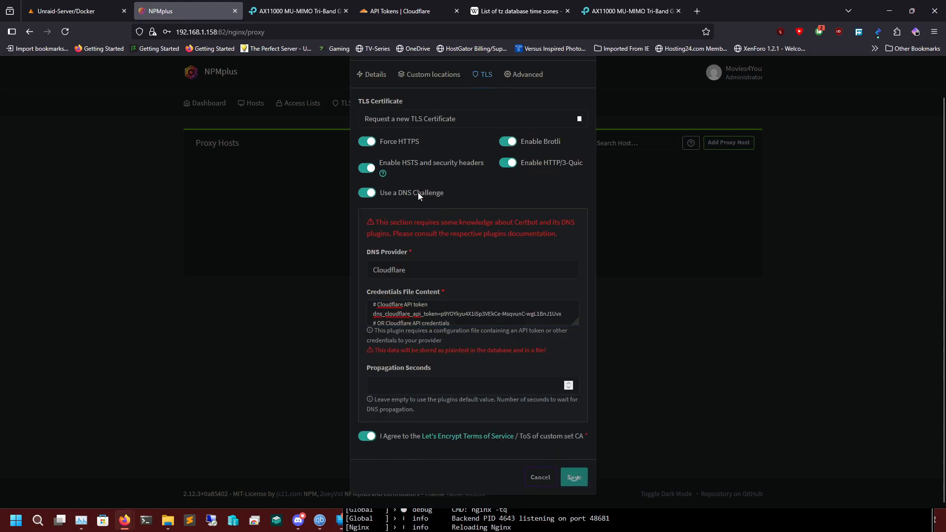
{"action": "left_click", "coordinate": [527, 74]}
{"action": "left_click", "coordinate": [481, 113]}
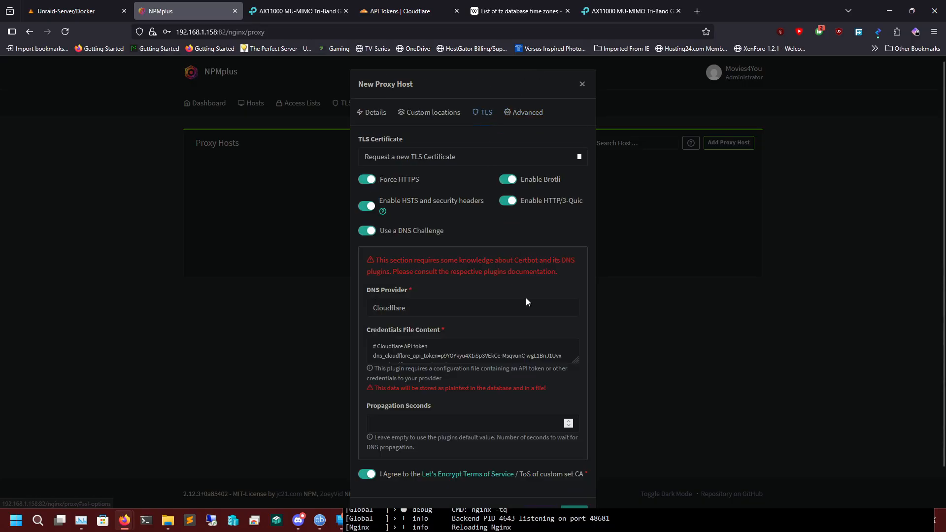
{"action": "scroll", "coordinate": [525, 297], "scroll_direction": "down", "scroll_amount": 1}
Bring up the NPMplus container log window and examine the Certbot certificate request for tv.movies4you.stream.
{"action": "mouse_move", "coordinate": [128, 522]}
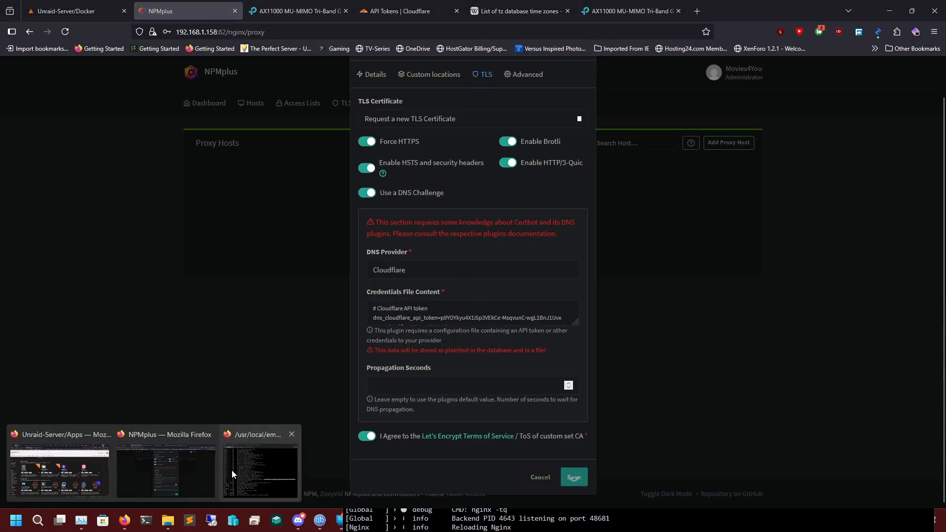
{"action": "left_click", "coordinate": [234, 471]}
{"action": "left_click_drag", "start_coordinate": [602, 158], "coordinate": [506, 40]}
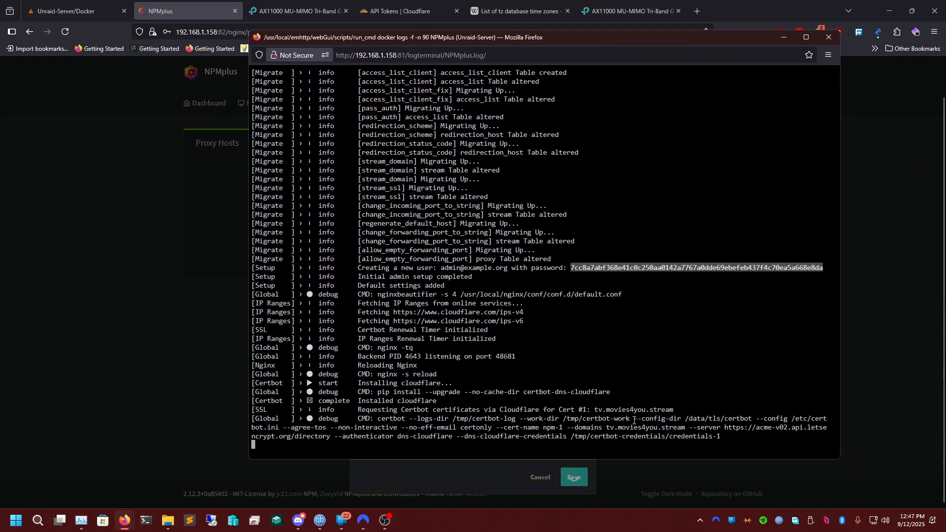
{"action": "left_click_drag", "start_coordinate": [566, 40], "coordinate": [130, 64]}
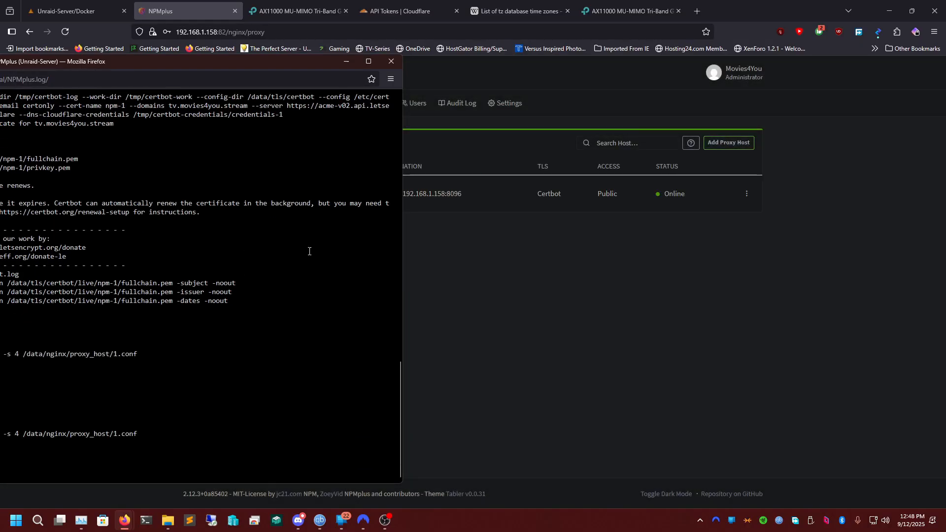
Return to the Proxy Hosts list and open tv.movies4you.stream to test the proxied site.
{"action": "left_click", "coordinate": [511, 271]}
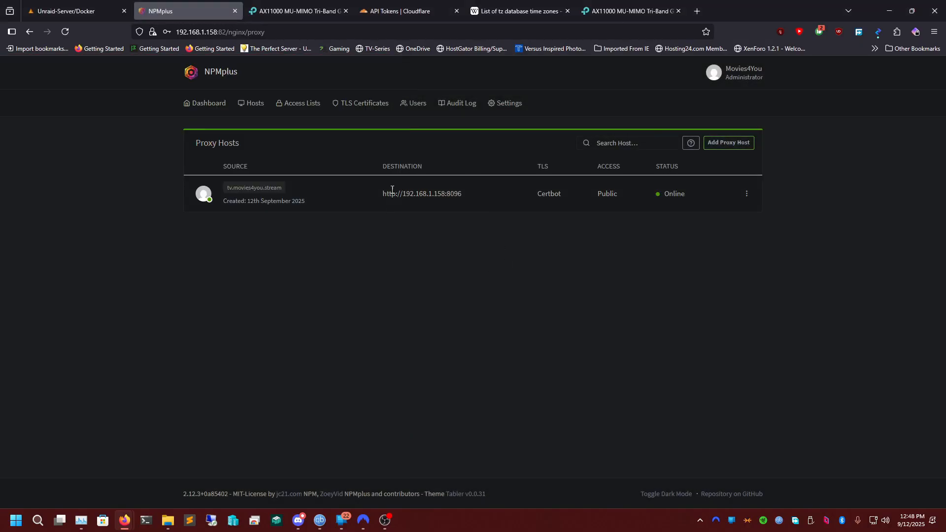
{"action": "left_click", "coordinate": [268, 189]}
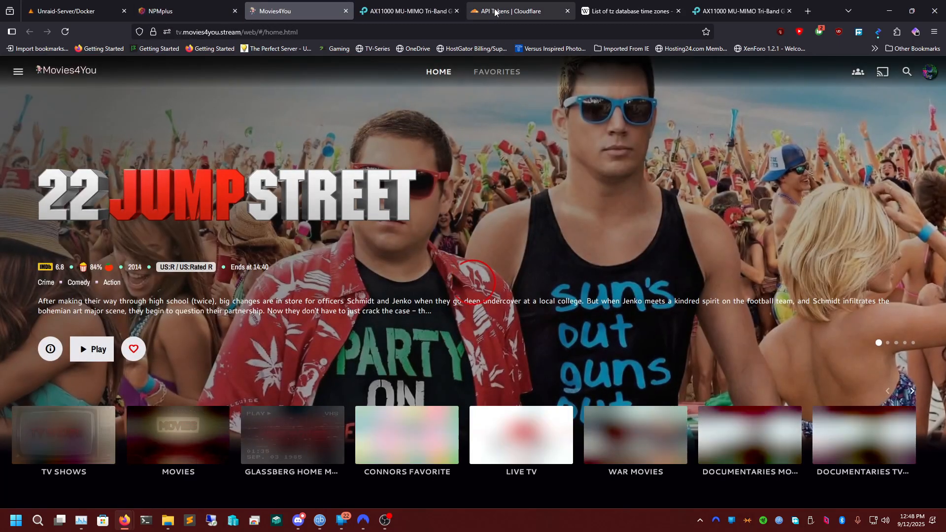
Switch to the Cloudflare dashboard, go back to the account home and open the movies4you.stream domain.
{"action": "left_click", "coordinate": [512, 11]}
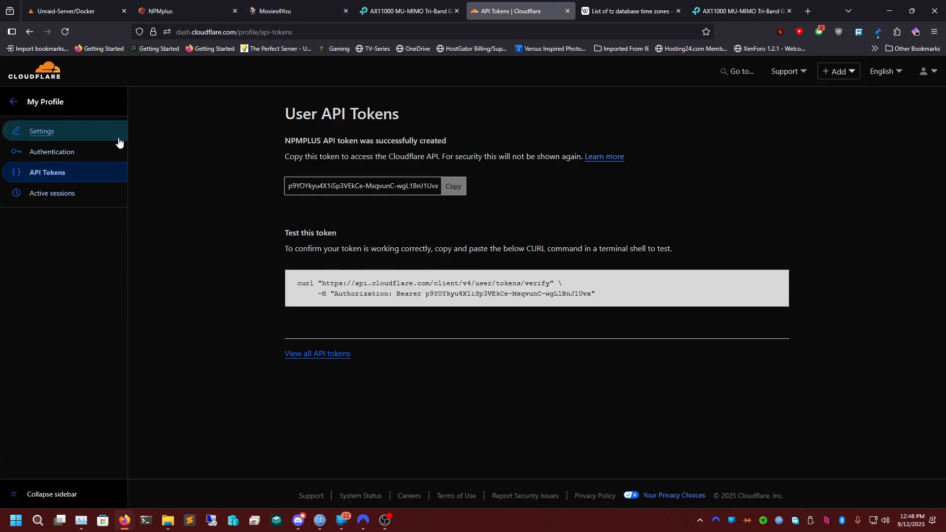
{"action": "left_click", "coordinate": [16, 102]}
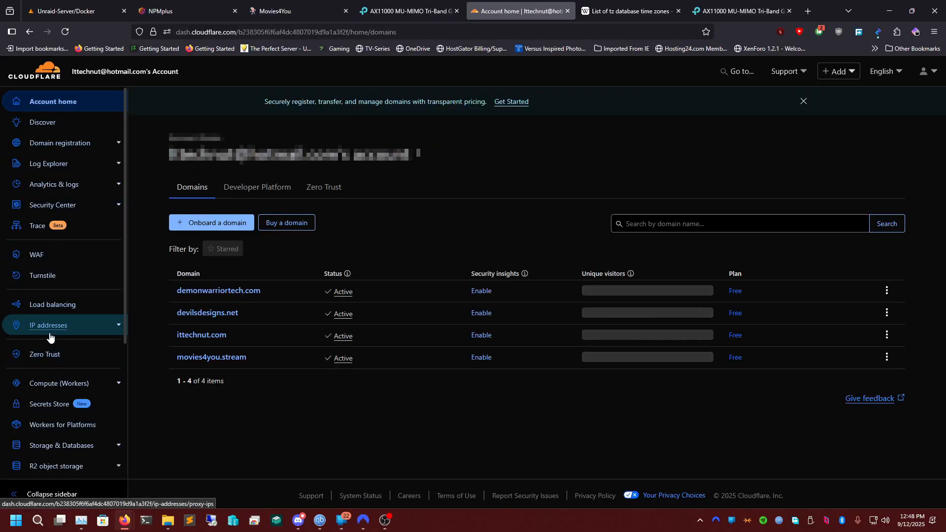
{"action": "scroll", "coordinate": [63, 328], "scroll_direction": "down", "scroll_amount": 2}
{"action": "scroll", "coordinate": [61, 310], "scroll_direction": "up", "scroll_amount": 2}
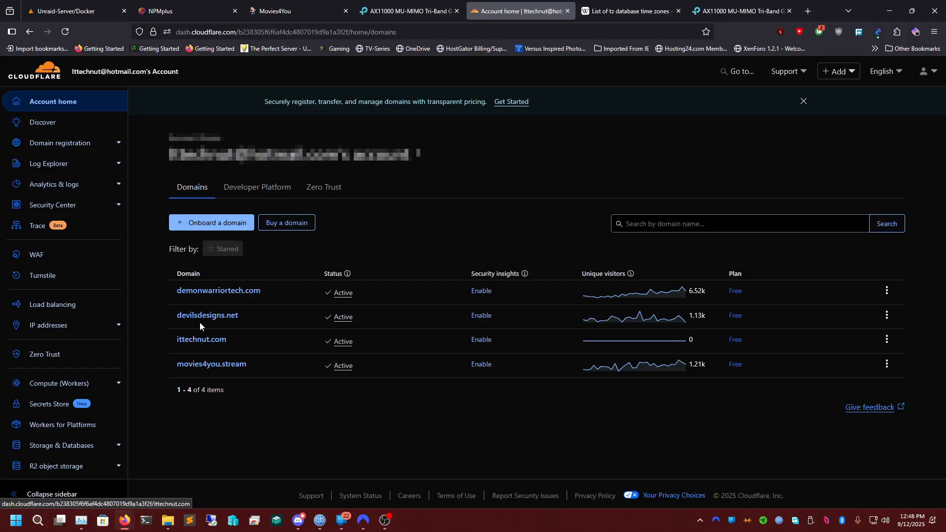
{"action": "left_click", "coordinate": [213, 364]}
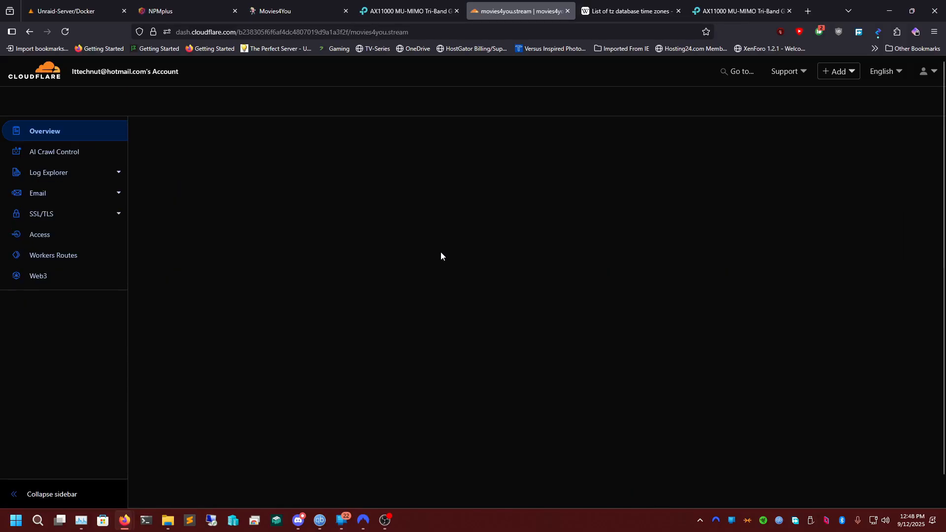
Open the movies4you.stream DNS records and start a new A record with @ as its name.
{"action": "scroll", "coordinate": [390, 317], "scroll_direction": "down", "scroll_amount": 3}
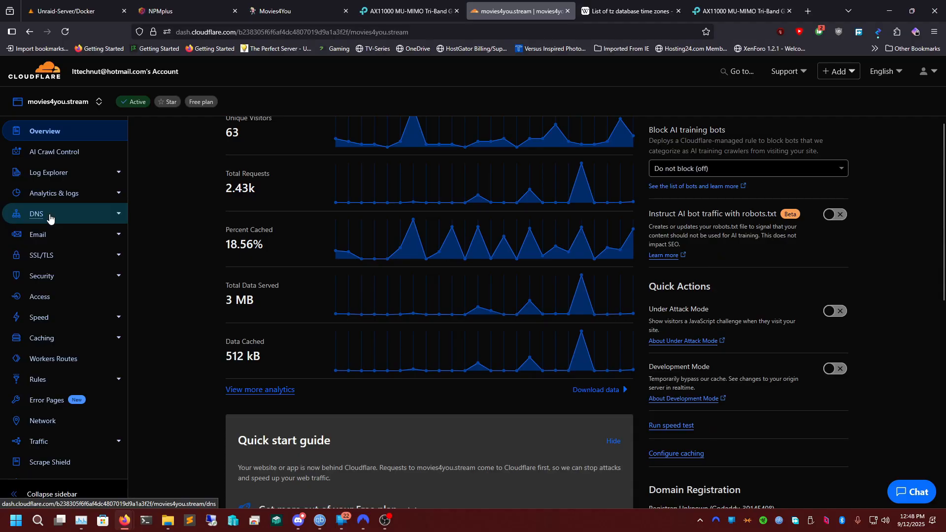
{"action": "left_click", "coordinate": [48, 214]}
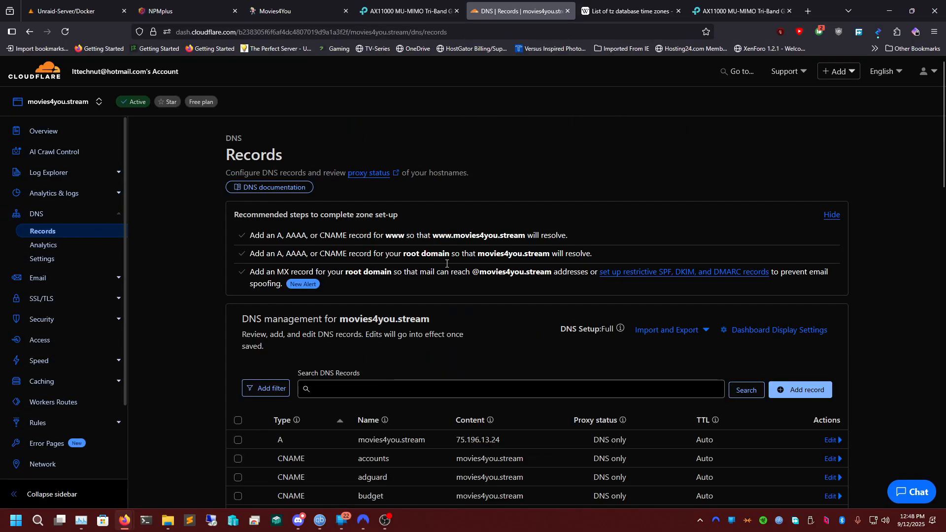
{"action": "scroll", "coordinate": [441, 337], "scroll_direction": "down", "scroll_amount": 5}
{"action": "scroll", "coordinate": [379, 192], "scroll_direction": "up", "scroll_amount": 2}
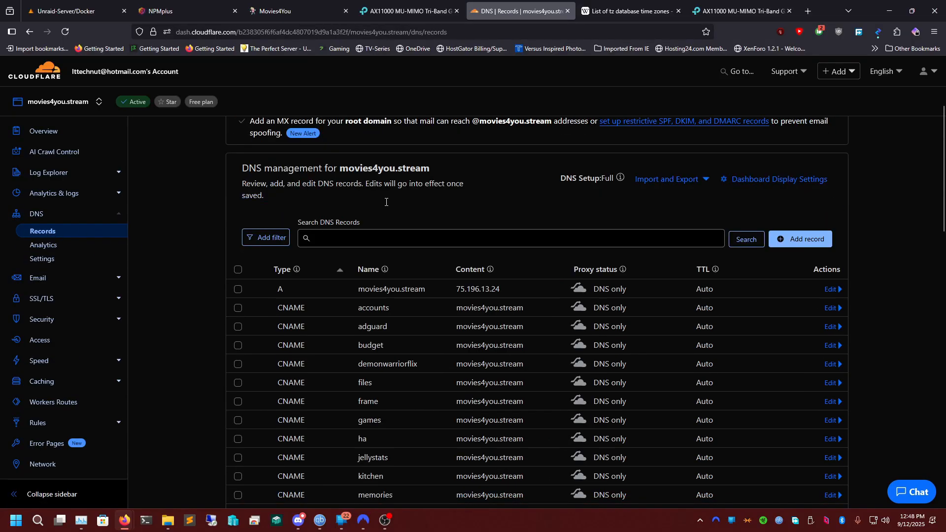
{"action": "left_click", "coordinate": [820, 242]}
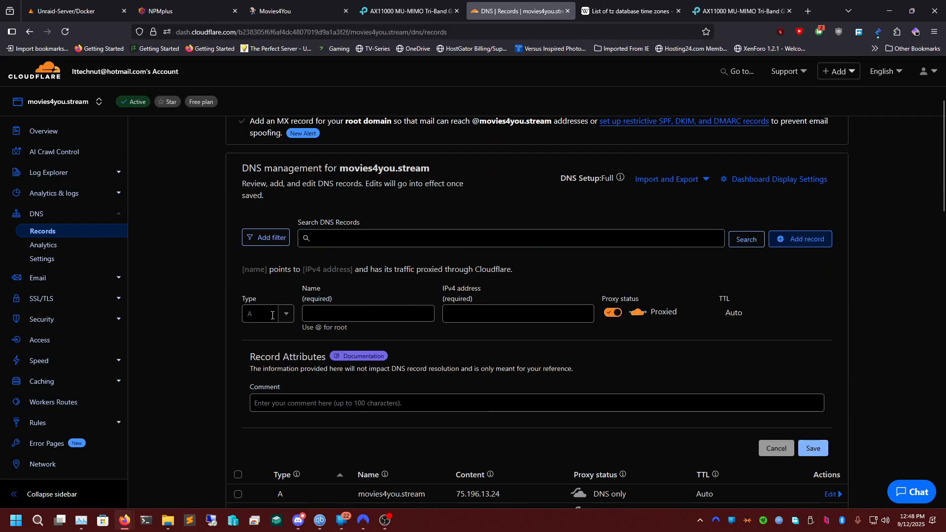
{"action": "left_click", "coordinate": [263, 315]}
{"action": "left_click", "coordinate": [360, 310]}
{"action": "type", "text": "@"}
{"action": "key", "text": "Tab"}
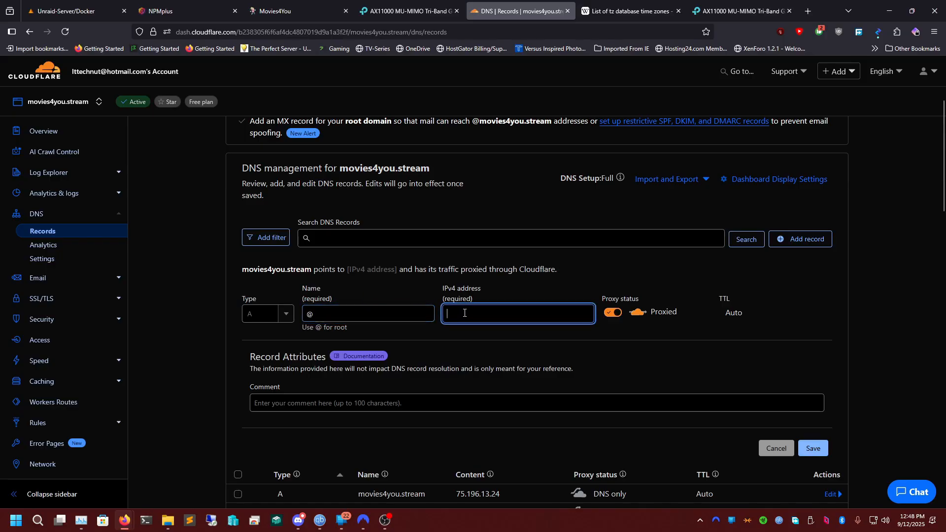
{"action": "key", "text": "Down"}
Look up the current public IP address on ipchicken.com in a new browser tab and copy it.
{"action": "left_click", "coordinate": [807, 14]}
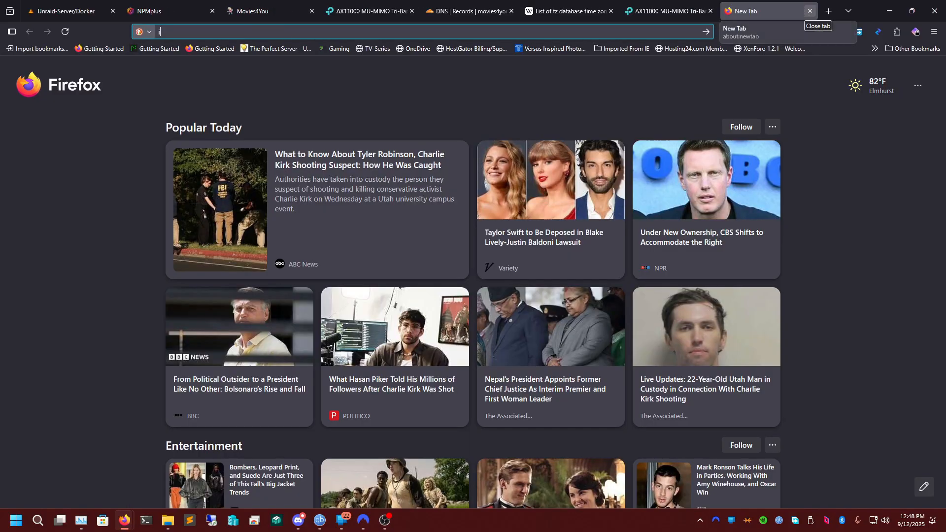
{"action": "type", "text": "ipchicken.com"}
{"action": "key", "text": "Return"}
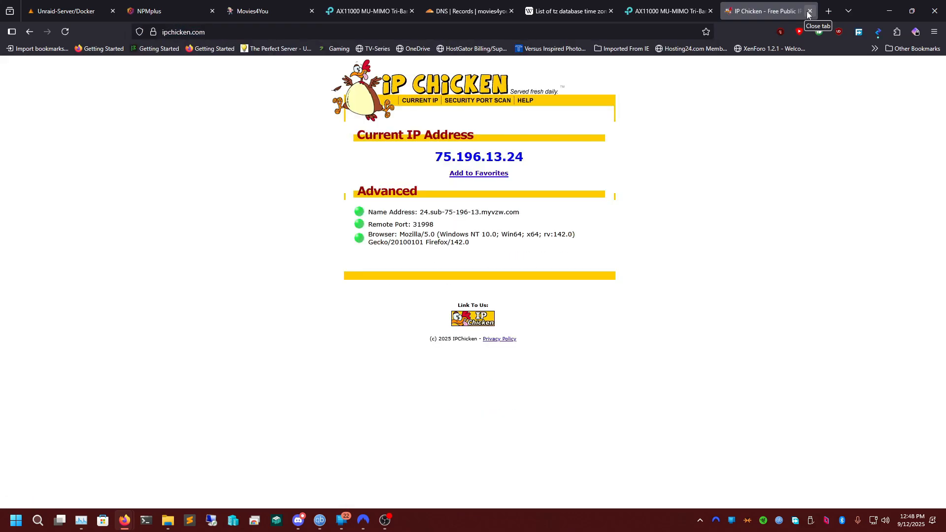
{"action": "triple_click", "coordinate": [508, 158]}
{"action": "right_click", "coordinate": [507, 154]}
{"action": "left_click", "coordinate": [526, 165]}
{"action": "left_click", "coordinate": [255, 5]}
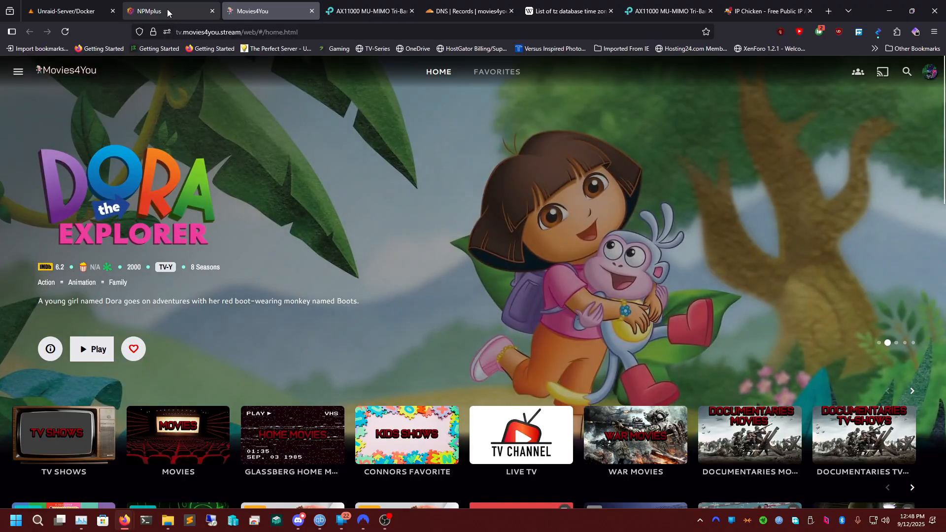
{"action": "left_click", "coordinate": [167, 8]}
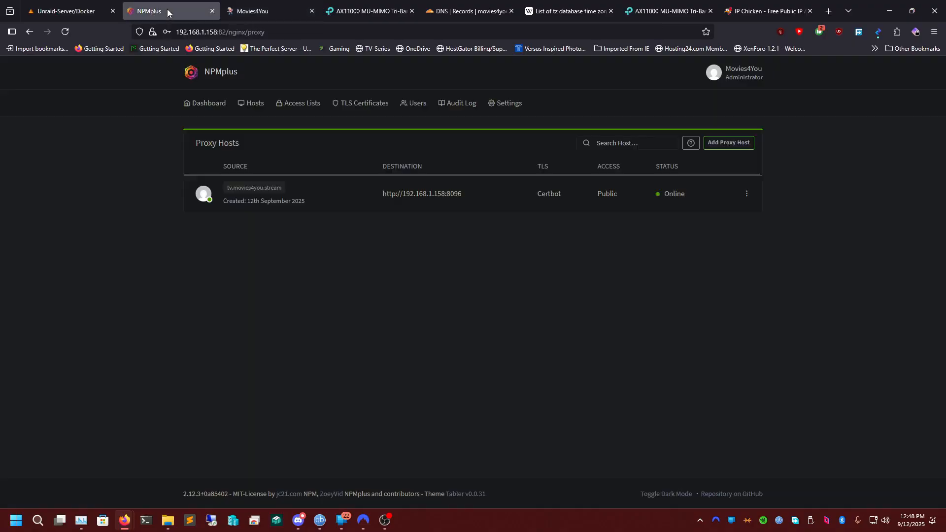
{"action": "left_click", "coordinate": [771, 4]}
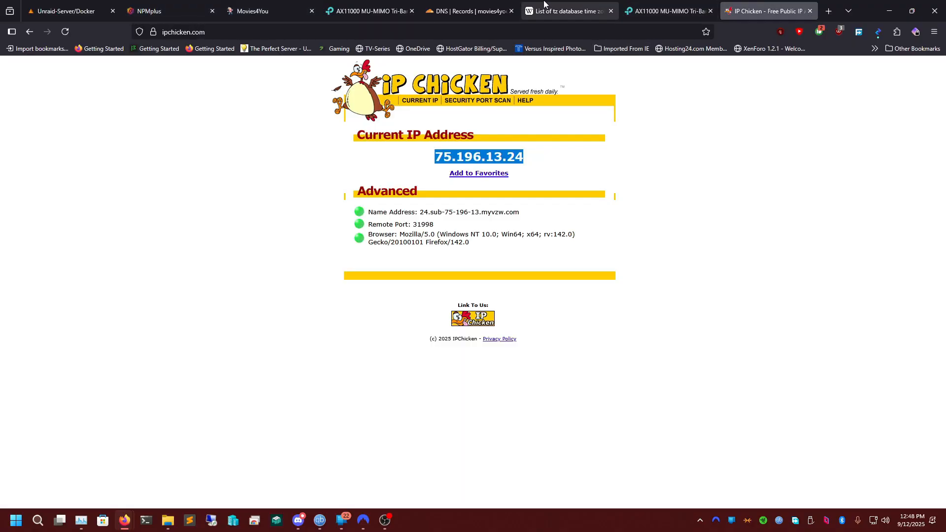
Return to the Cloudflare A record, enter 75.196.13.24 as its IPv4 address, set it to DNS only and save.
{"action": "left_click", "coordinate": [468, 11]}
{"action": "left_click", "coordinate": [494, 311]}
{"action": "key", "text": "ctrl+v"}
{"action": "left_click", "coordinate": [612, 313]}
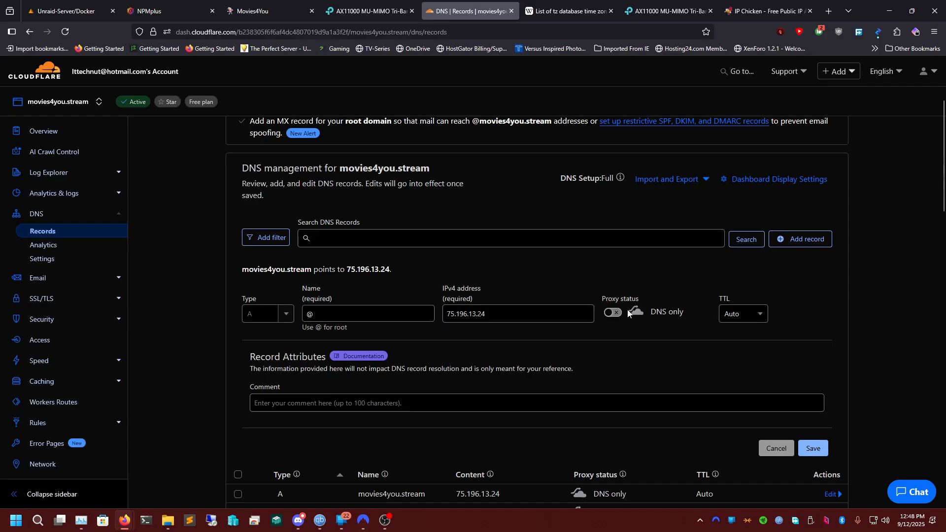
{"action": "scroll", "coordinate": [628, 314], "scroll_direction": "down", "scroll_amount": 2}
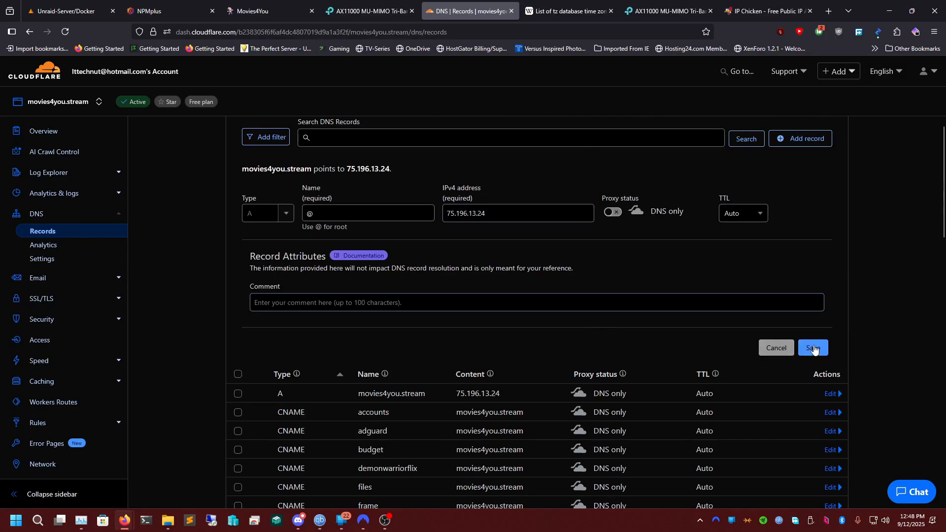
{"action": "left_click", "coordinate": [813, 347]}
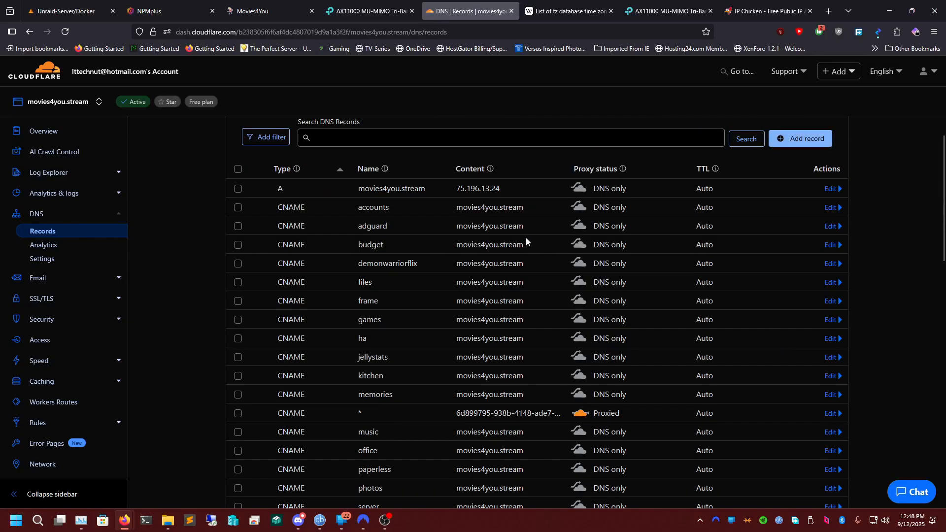
Start another DNS record for movies4you.stream and set its type to CNAME.
{"action": "scroll", "coordinate": [511, 277], "scroll_direction": "up", "scroll_amount": 1}
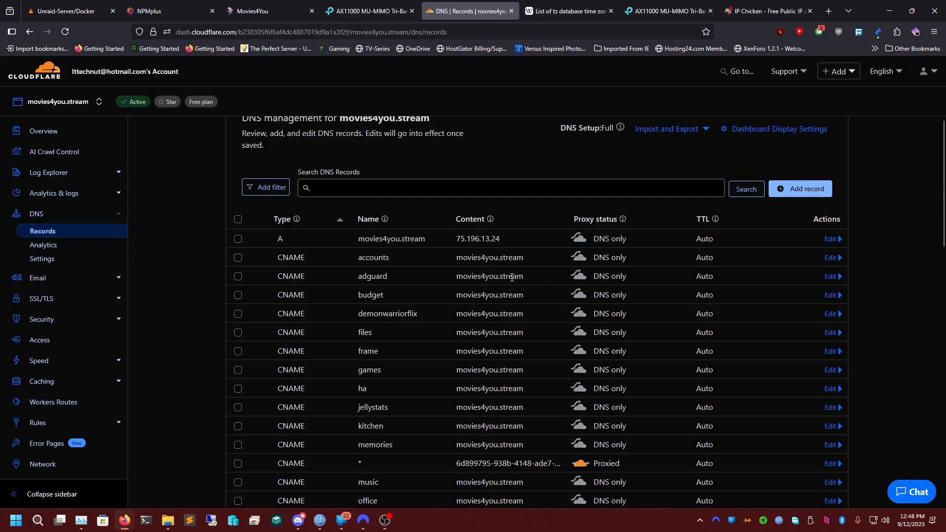
{"action": "left_click", "coordinate": [783, 189]}
{"action": "left_click", "coordinate": [273, 261]}
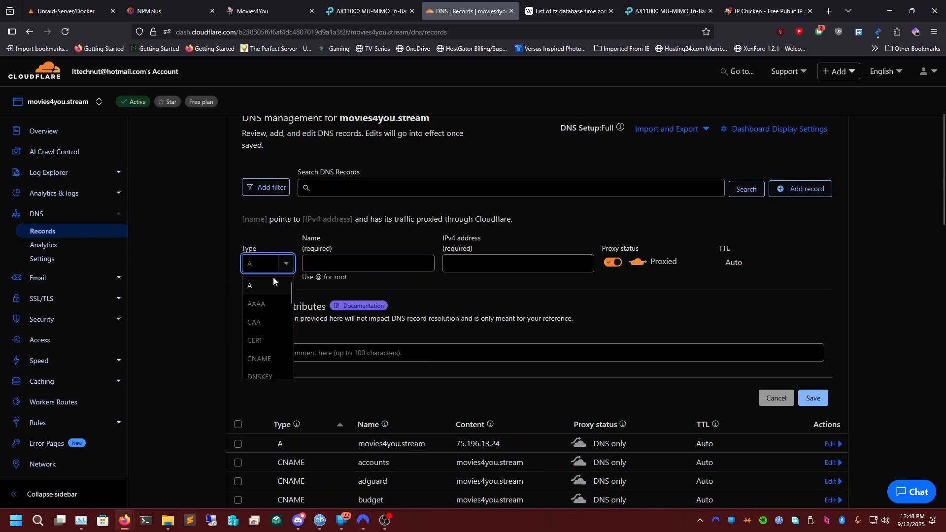
{"action": "left_click", "coordinate": [273, 356]}
{"action": "left_click", "coordinate": [430, 263]}
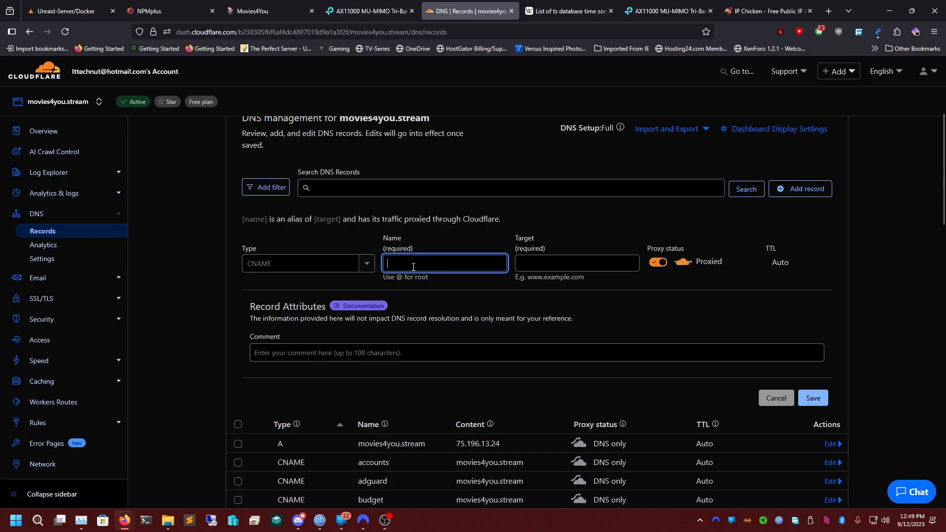
{"action": "left_click", "coordinate": [427, 259]}
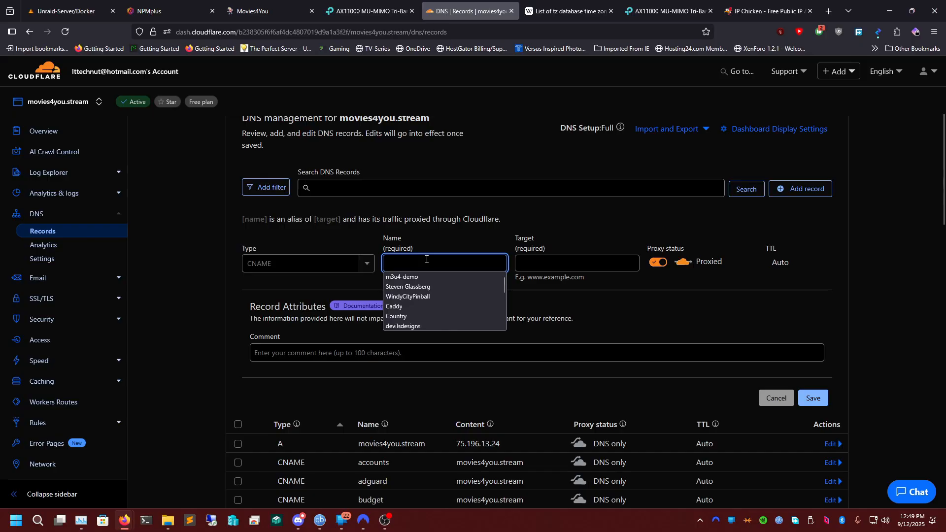
Set the new CNAME record's name to tv.
{"action": "type", "text": "jellyf"}
{"action": "key", "text": "BackSpace"}
{"action": "key", "text": "BackSpace"}
{"action": "key", "text": "BackSpace"}
{"action": "key", "text": "BackSpace"}
{"action": "key", "text": "BackSpace"}
{"action": "key", "text": "BackSpace"}
{"action": "type", "text": "immic"}
{"action": "key", "text": "BackSpace"}
{"action": "key", "text": "BackSpace"}
{"action": "key", "text": "BackSpace"}
{"action": "key", "text": "BackSpace"}
{"action": "key", "text": "BackSpace"}
{"action": "type", "text": "tv"}
{"action": "key", "text": "Tab"}
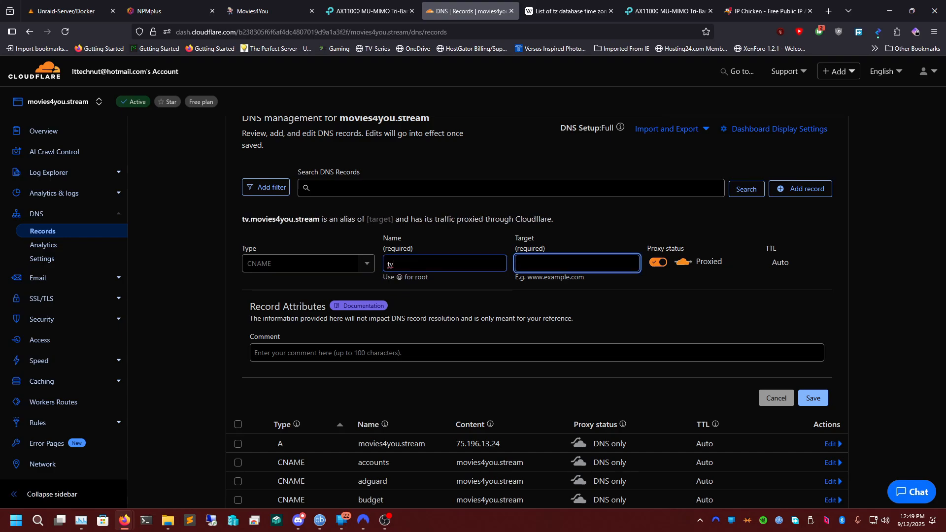
Switch the tv record to DNS only, set its target to @ and save it.
{"action": "left_click", "coordinate": [657, 262]}
{"action": "left_click", "coordinate": [574, 268]}
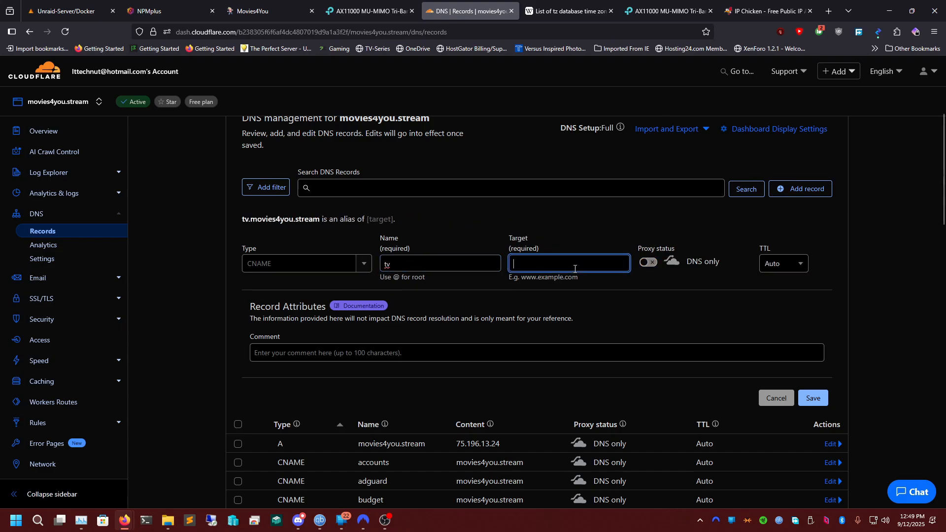
{"action": "type", "text": "@"}
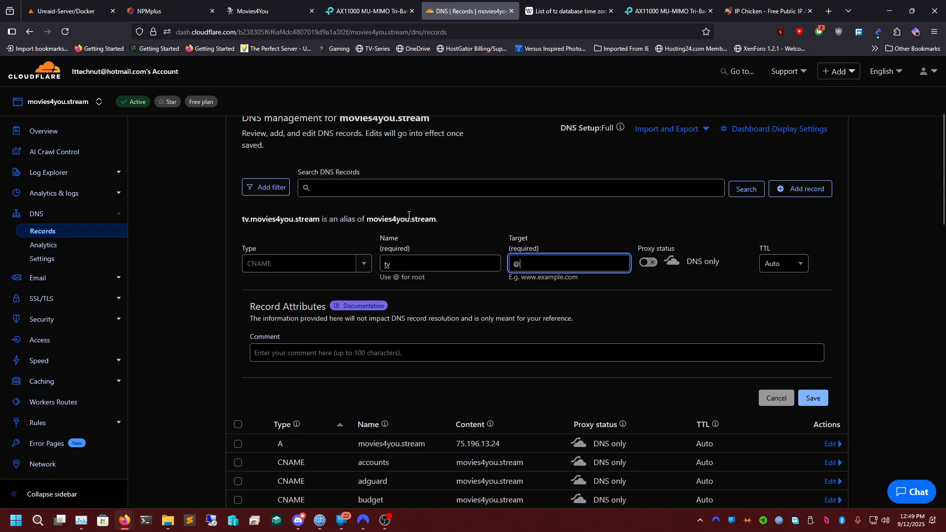
{"action": "left_click_drag", "start_coordinate": [367, 219], "coordinate": [431, 220]}
{"action": "double_click", "coordinate": [543, 262]}
{"action": "left_click", "coordinate": [596, 293]}
{"action": "left_click", "coordinate": [813, 397]}
Fill in an example CNAME record named immich with target @ and DNS only, and discard it without saving.
{"action": "scroll", "coordinate": [429, 337], "scroll_direction": "down", "scroll_amount": 3}
{"action": "scroll", "coordinate": [419, 315], "scroll_direction": "up", "scroll_amount": 6}
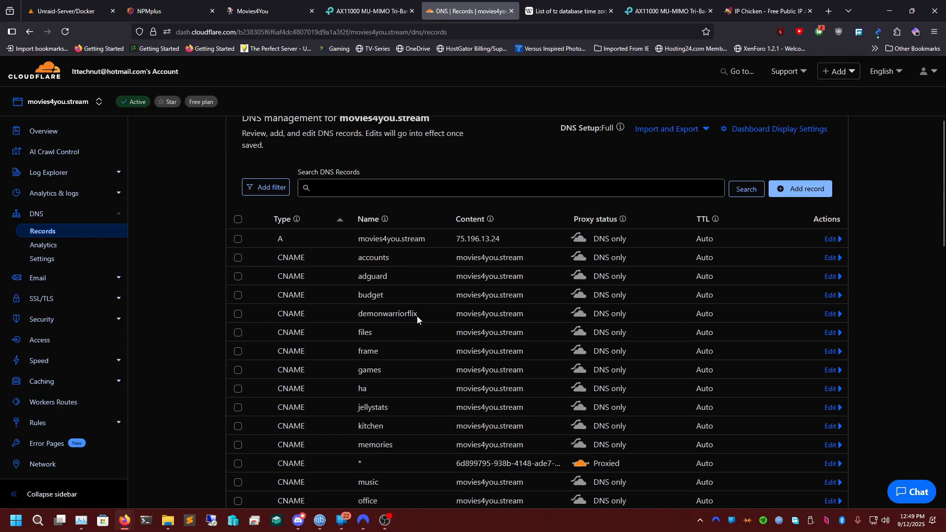
{"action": "scroll", "coordinate": [456, 319], "scroll_direction": "down", "scroll_amount": 2}
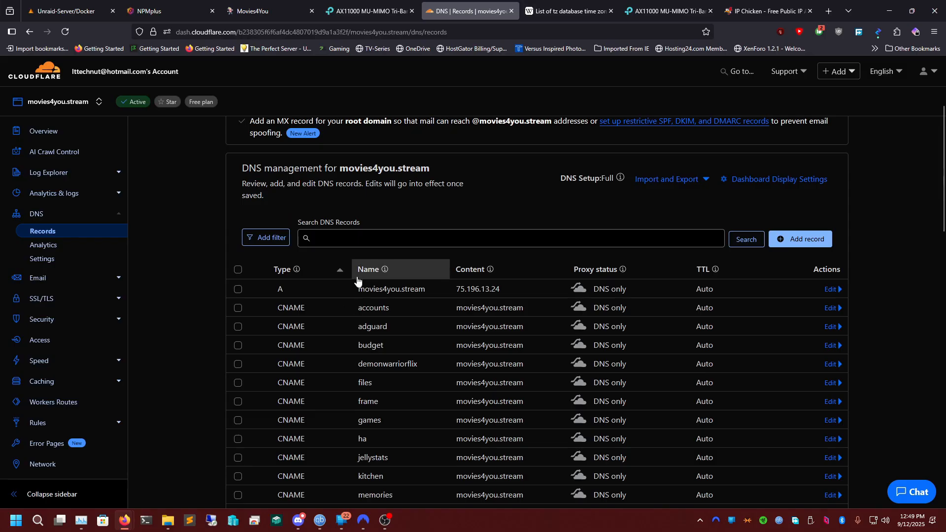
{"action": "left_click", "coordinate": [801, 239]}
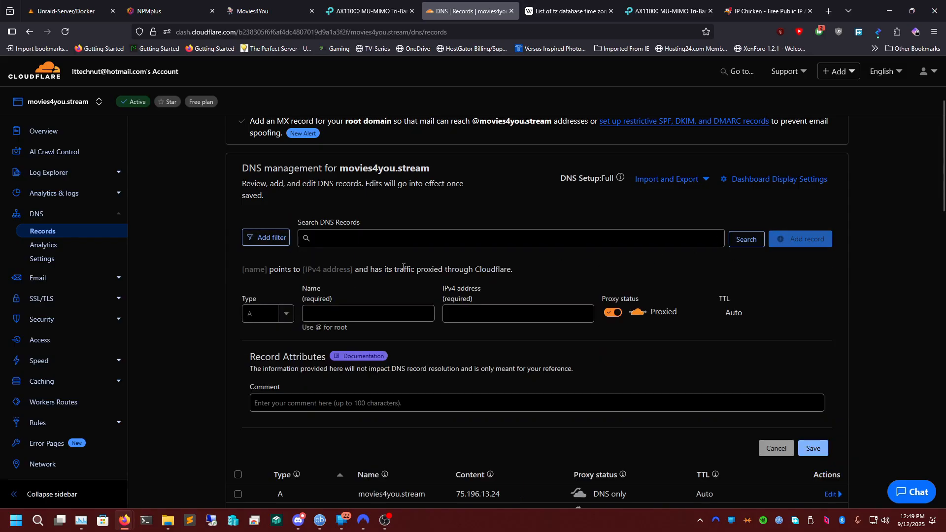
{"action": "left_click", "coordinate": [288, 314]}
{"action": "left_click", "coordinate": [264, 371]}
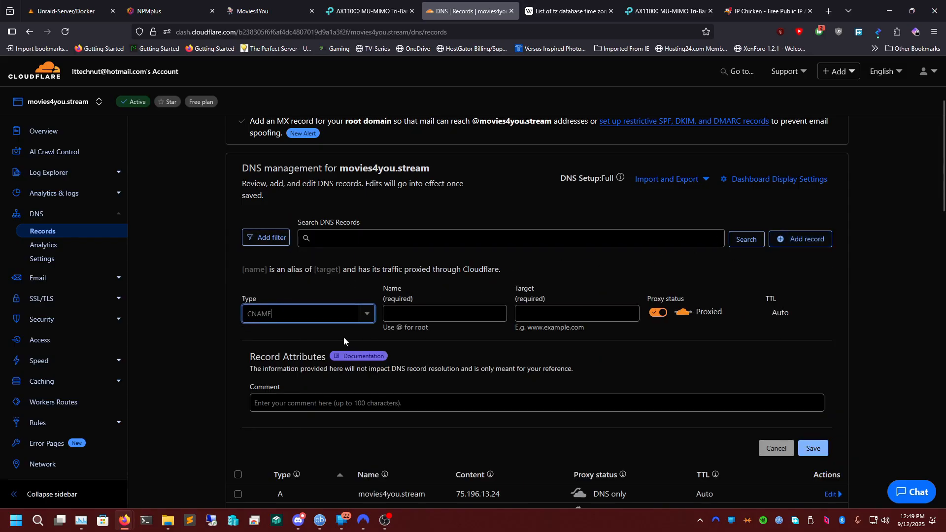
{"action": "left_click", "coordinate": [428, 313]}
{"action": "type", "text": "immich"}
{"action": "key", "text": "Tab"}
{"action": "type", "text": "@"}
{"action": "left_click", "coordinate": [566, 327]}
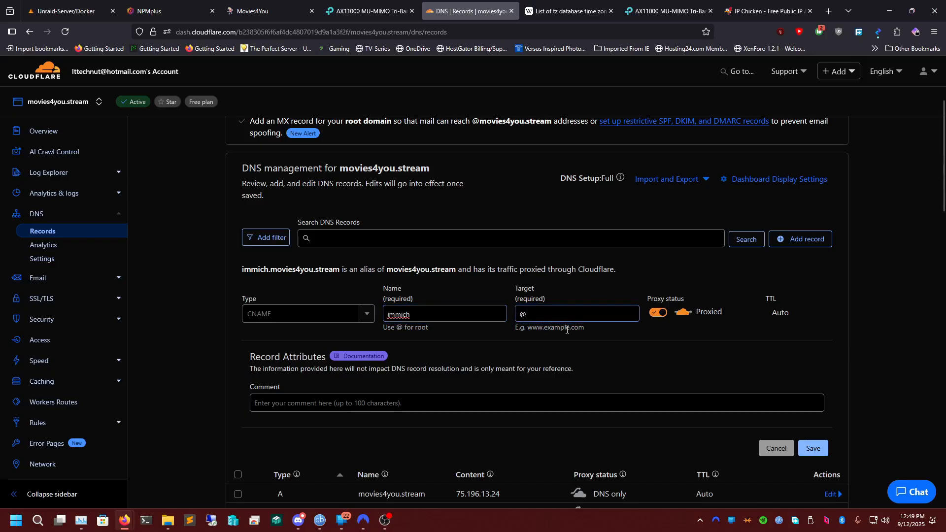
{"action": "left_click", "coordinate": [656, 313]}
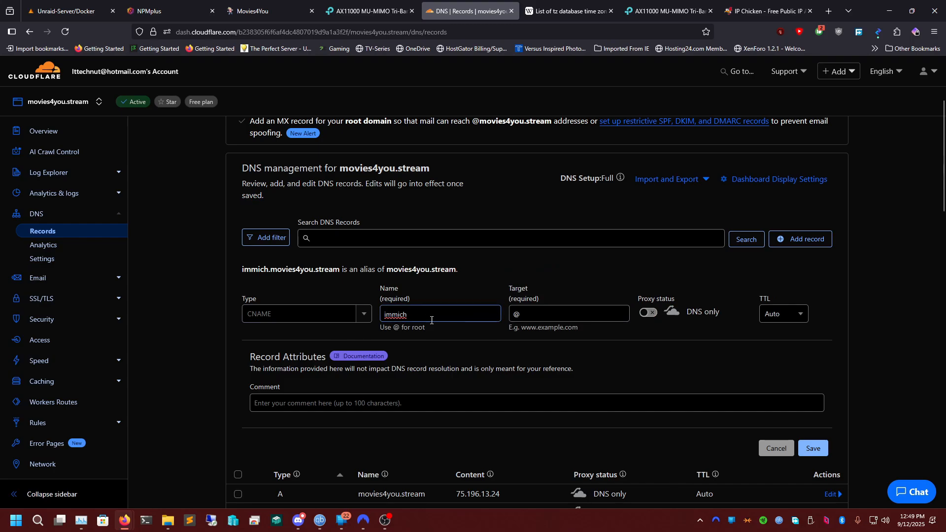
{"action": "left_click", "coordinate": [775, 448]}
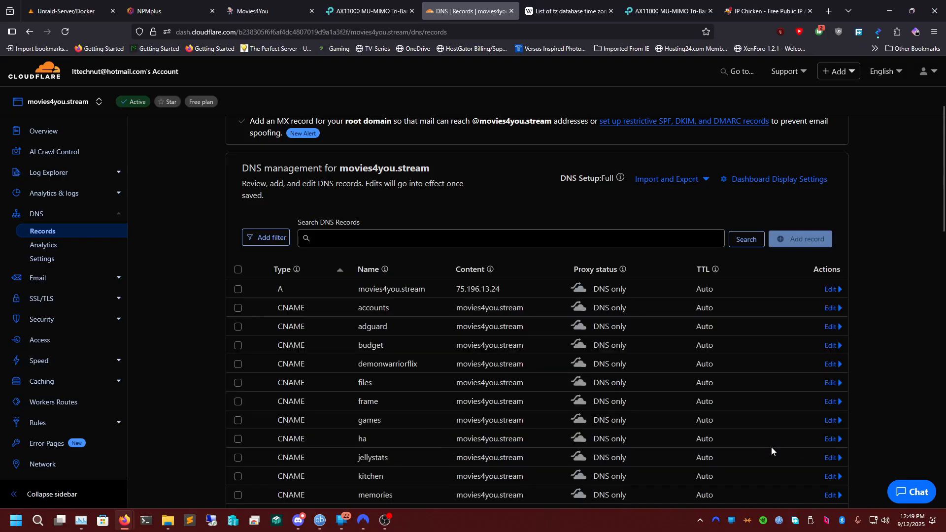
Switch to NPMplus and start a new proxy host with the domain name photos.movies4you.stream.
{"action": "left_click", "coordinate": [154, 11]}
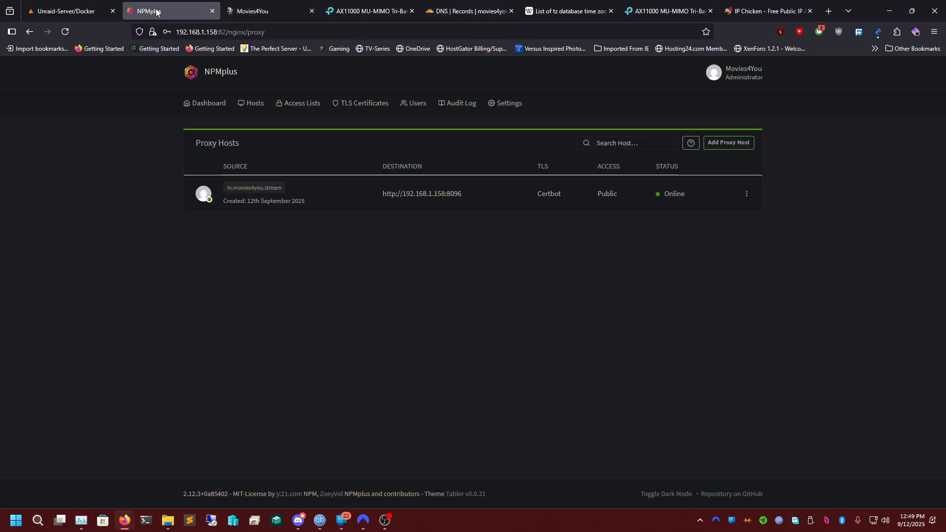
{"action": "left_click", "coordinate": [724, 142]}
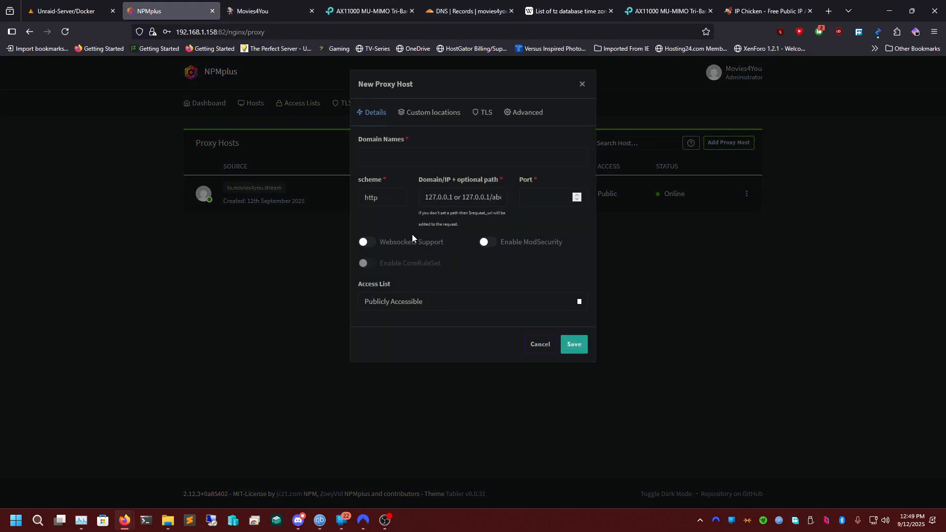
{"action": "left_click", "coordinate": [387, 162]}
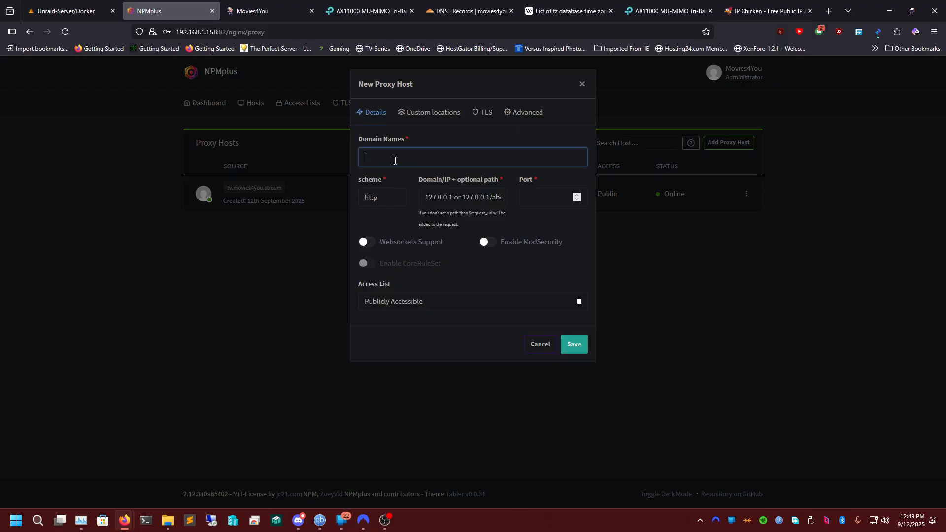
{"action": "type", "text": "phot"}
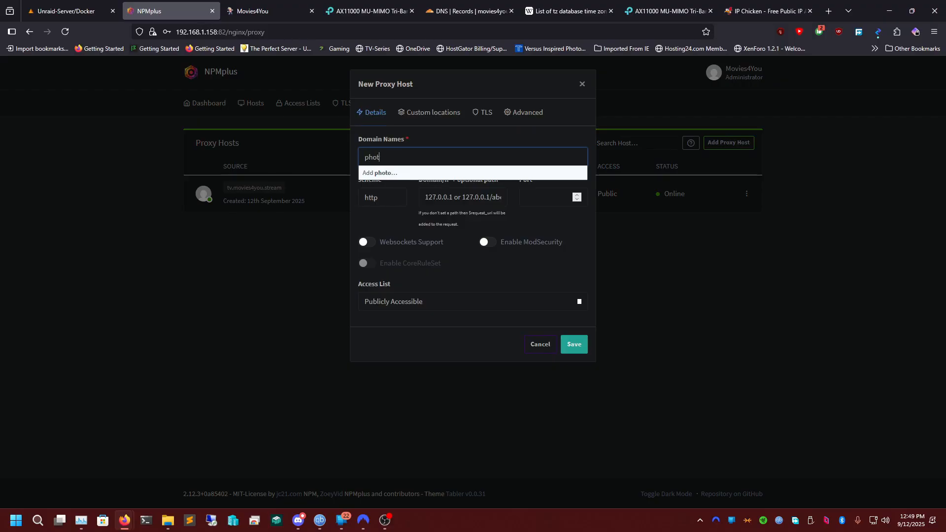
{"action": "type", "text": "os.movies4you.syre"}
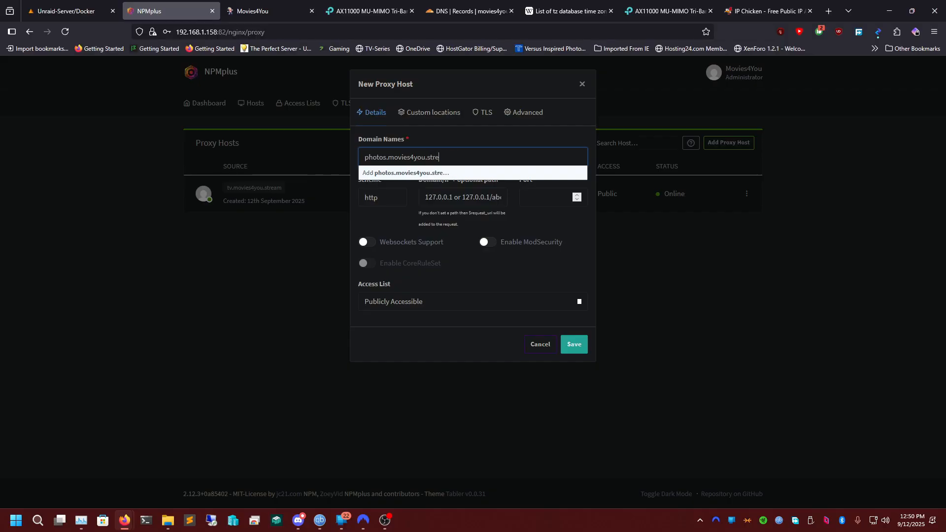
{"action": "type", "text": "am"}
{"action": "left_click", "coordinate": [429, 174]}
{"action": "key", "text": "Tab"}
Point the new proxy host to 192.168.1.158 on port 2283.
{"action": "left_click", "coordinate": [453, 202]}
{"action": "type", "text": "192.16"}
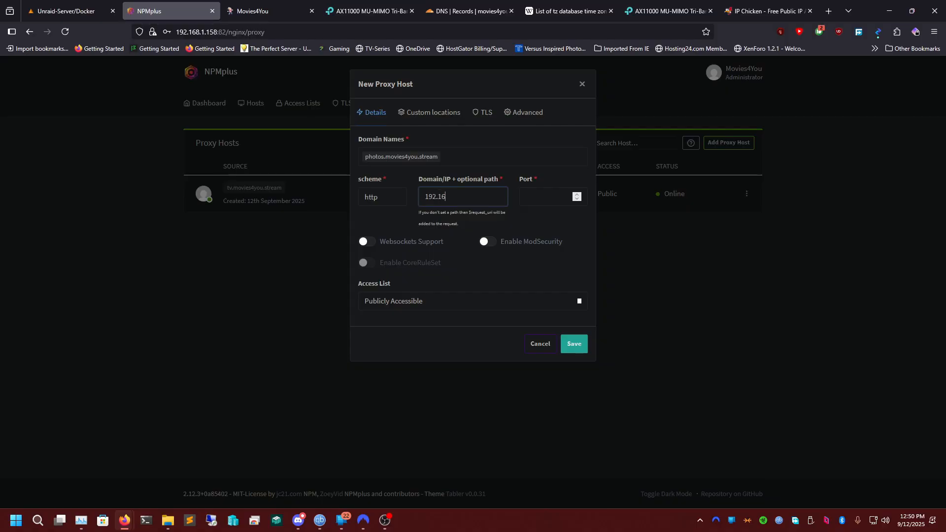
{"action": "type", "text": "588.1.15"}
{"action": "key", "text": "Tab"}
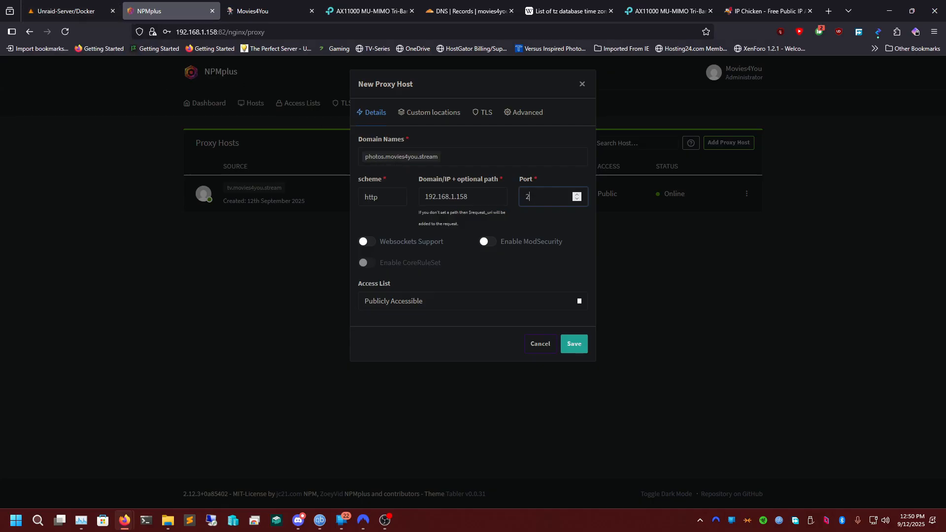
Enable Websockets Support and ModSecurity for the photos.movies4you.stream proxy host.
{"action": "left_click", "coordinate": [381, 243]}
{"action": "left_click", "coordinate": [489, 243]}
{"action": "left_click", "coordinate": [372, 264]}
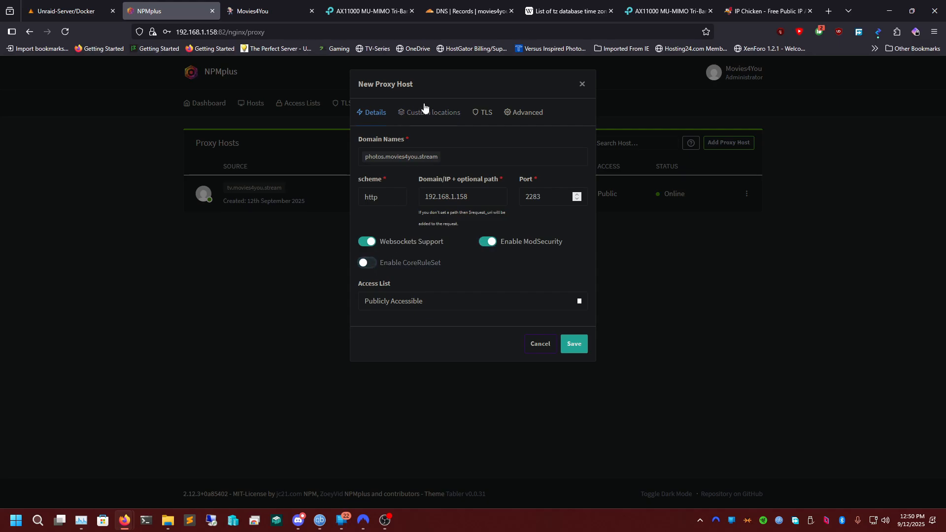
Request a new TLS certificate for the proxy host with Force HTTPS, Brotli, HSTS and security headers, and HTTP/3-Quic enabled.
{"action": "left_click", "coordinate": [483, 113]}
{"action": "left_click", "coordinate": [378, 155]}
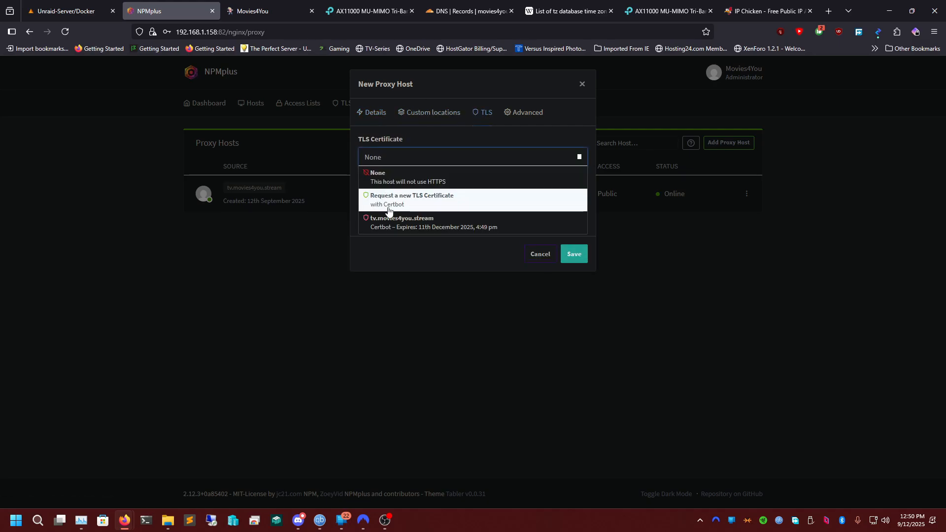
{"action": "left_click", "coordinate": [434, 200]}
{"action": "left_click", "coordinate": [367, 179]}
{"action": "left_click", "coordinate": [508, 180]}
{"action": "left_click", "coordinate": [367, 206]}
{"action": "left_click", "coordinate": [507, 201]}
Enable the DNS challenge with Cloudflare as the DNS provider and select the placeholder API token in the credentials.
{"action": "left_click", "coordinate": [367, 231]}
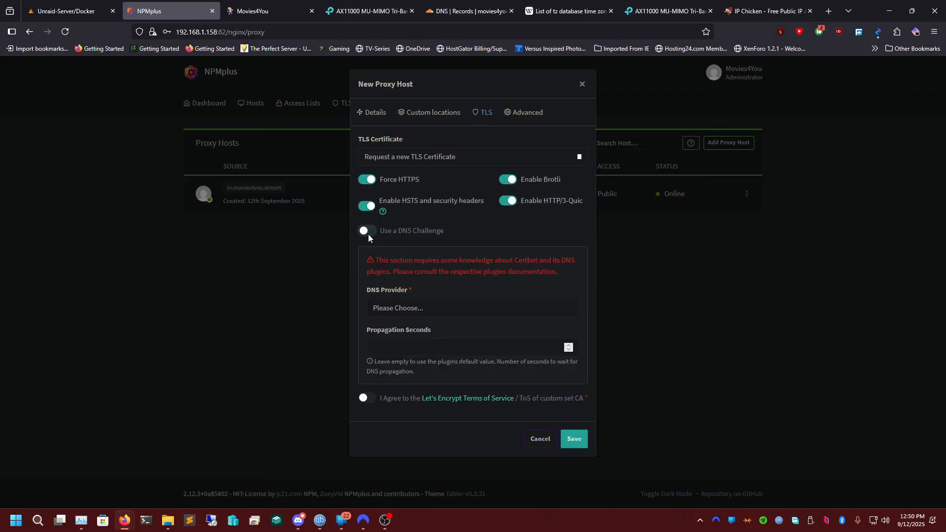
{"action": "left_click", "coordinate": [394, 308]}
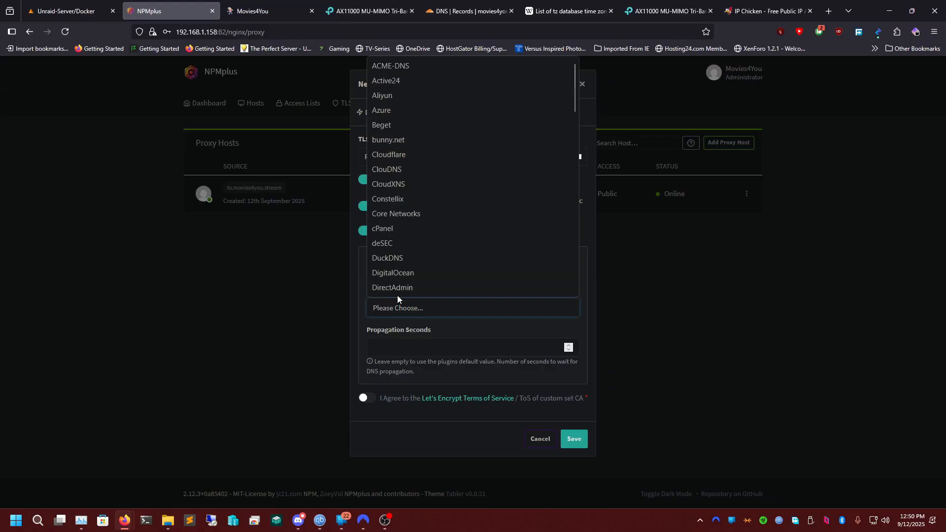
{"action": "key", "text": "c"}
{"action": "left_click", "coordinate": [534, 154]}
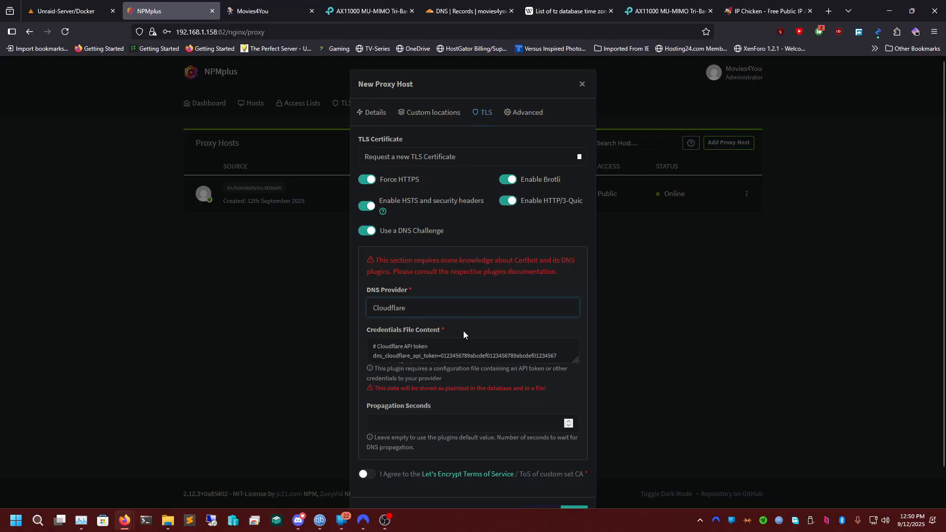
{"action": "left_click_drag", "start_coordinate": [441, 356], "coordinate": [602, 365]}
Switch to the Cloudflare dashboard and find the NPMPLUS token among the profile's API tokens.
{"action": "left_click", "coordinate": [463, 12]}
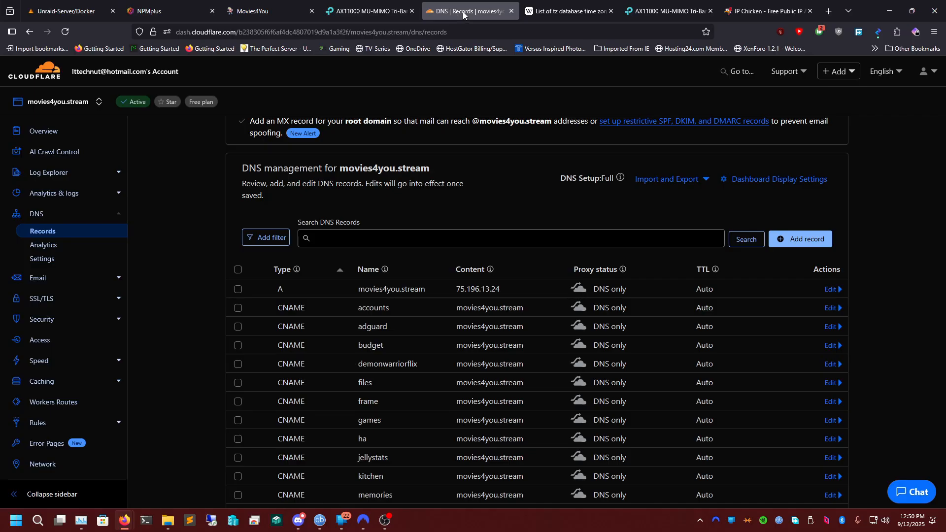
{"action": "scroll", "coordinate": [404, 69], "scroll_direction": "up", "scroll_amount": 3}
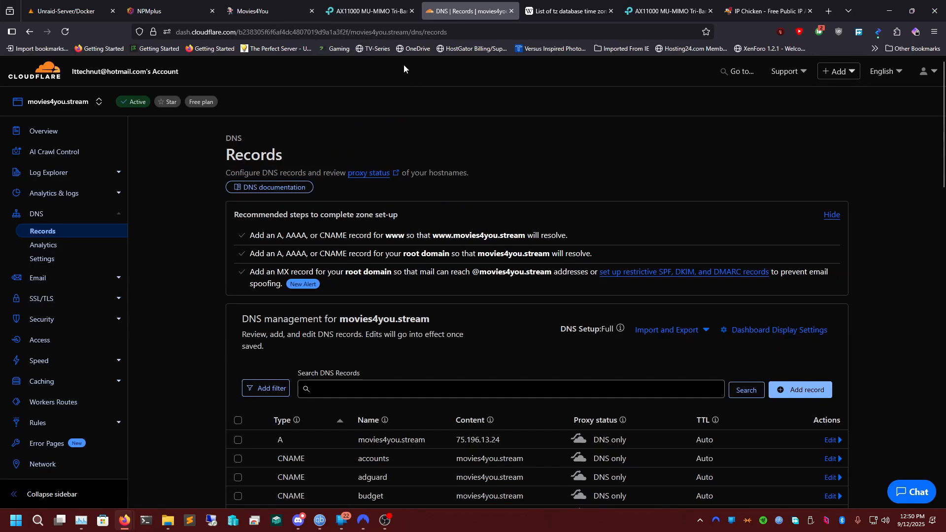
{"action": "scroll", "coordinate": [249, 242], "scroll_direction": "down", "scroll_amount": 2}
{"action": "scroll", "coordinate": [247, 237], "scroll_direction": "up", "scroll_amount": 2}
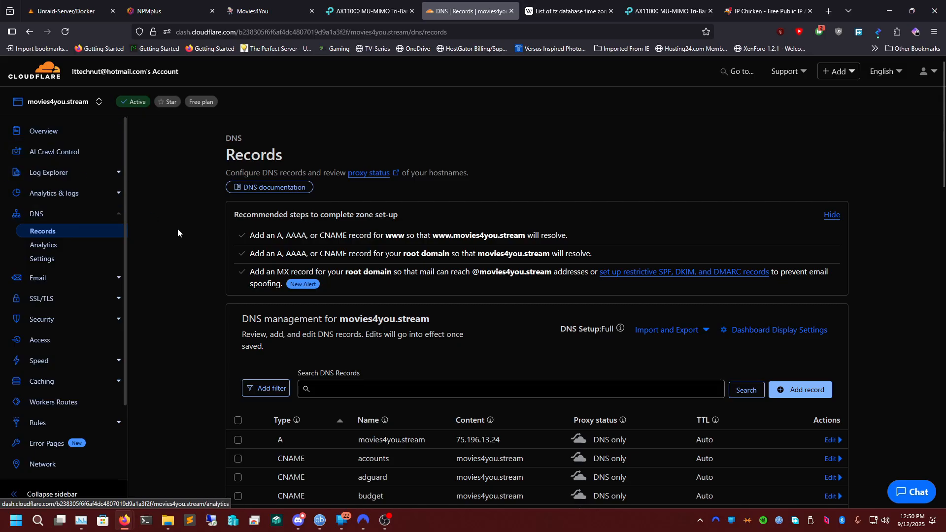
{"action": "left_click", "coordinate": [79, 129]}
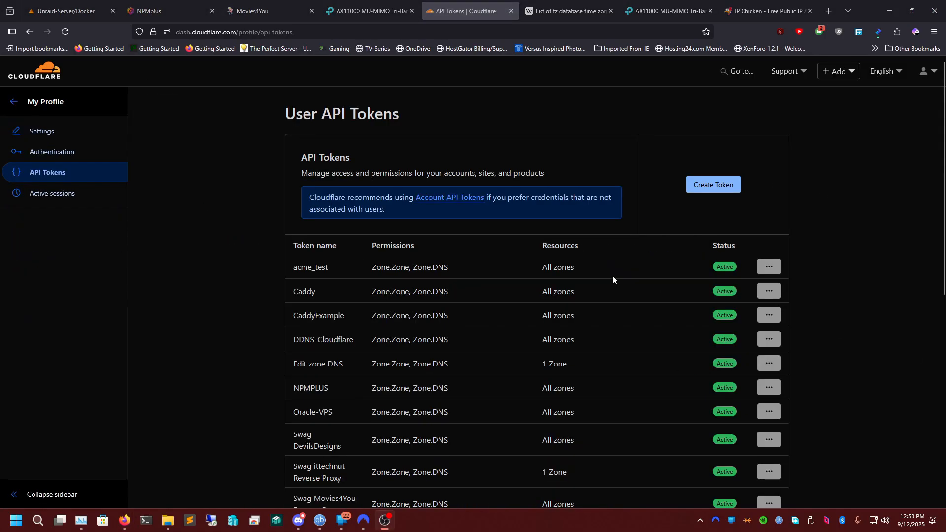
{"action": "scroll", "coordinate": [612, 276], "scroll_direction": "down", "scroll_amount": 5}
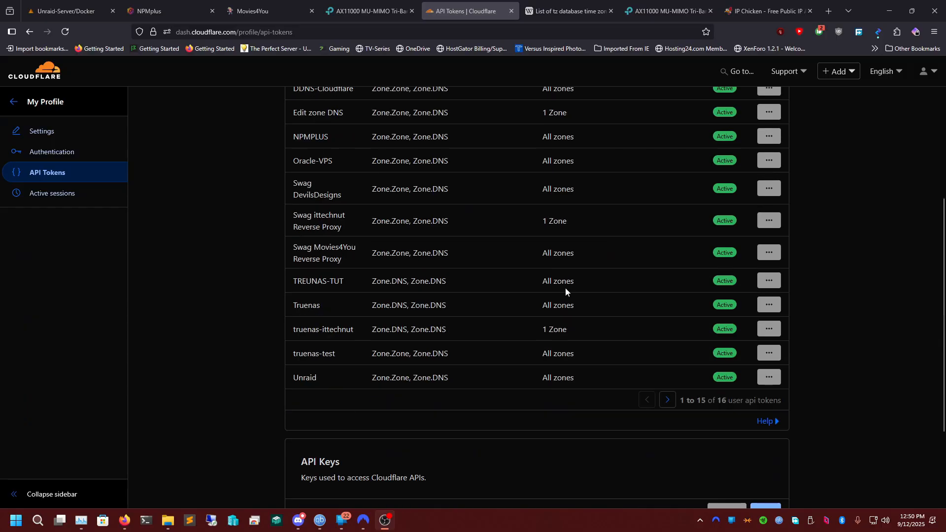
{"action": "scroll", "coordinate": [480, 326], "scroll_direction": "up", "scroll_amount": 3}
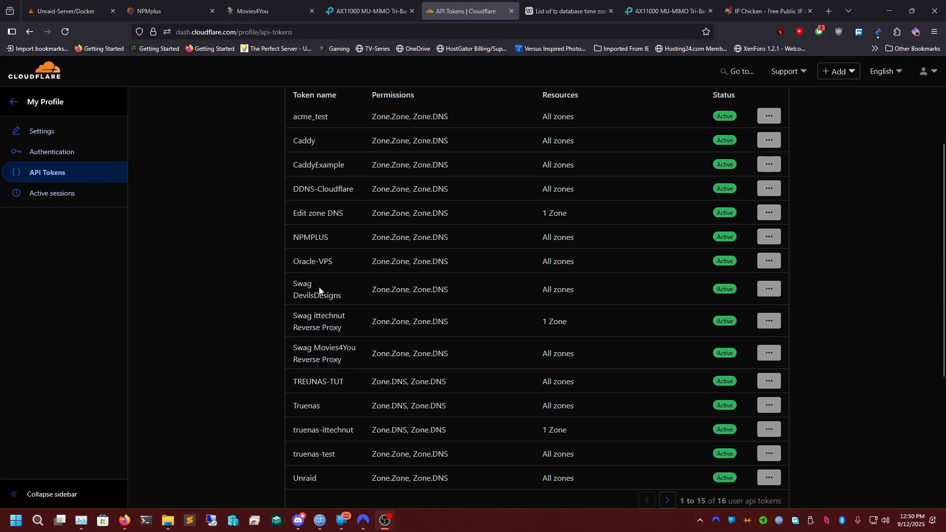
Roll the NPMPLUS API token and copy the newly generated token.
{"action": "left_click", "coordinate": [769, 286]}
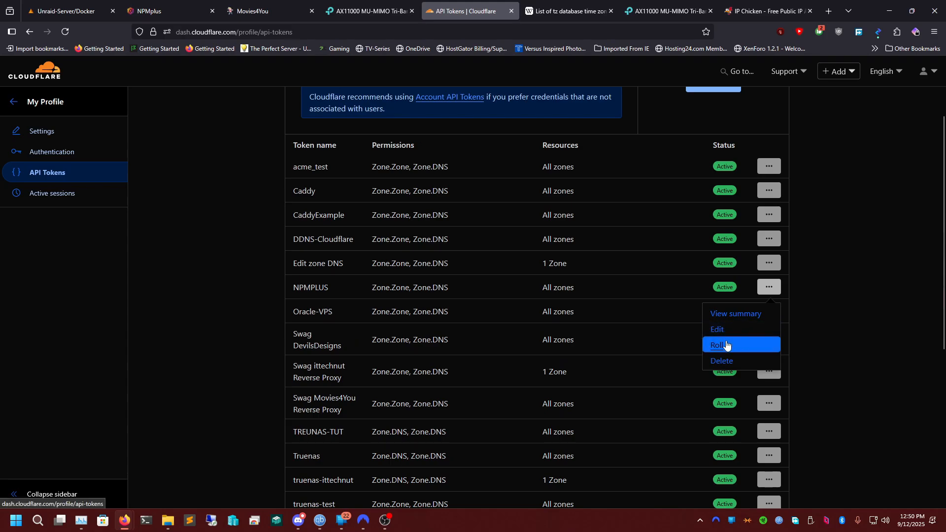
{"action": "left_click", "coordinate": [726, 344]}
{"action": "left_click", "coordinate": [561, 303]}
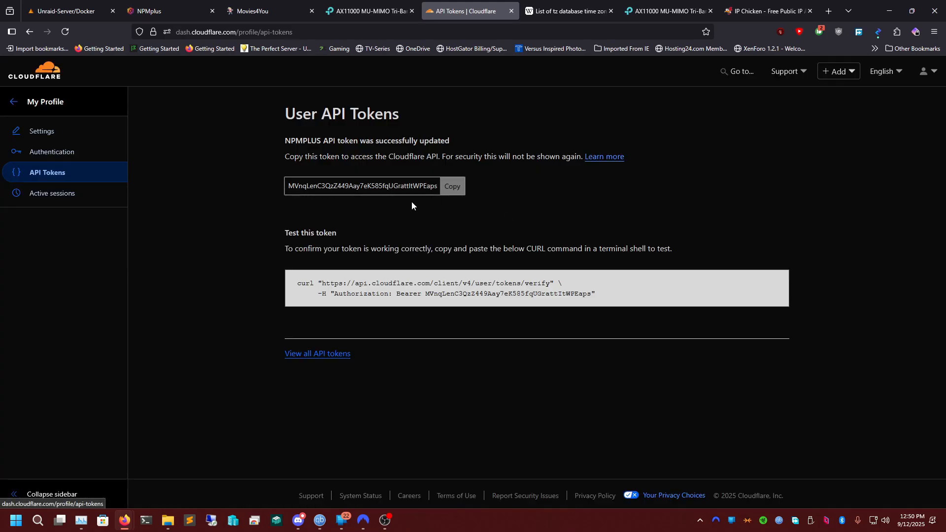
{"action": "left_click", "coordinate": [459, 187]}
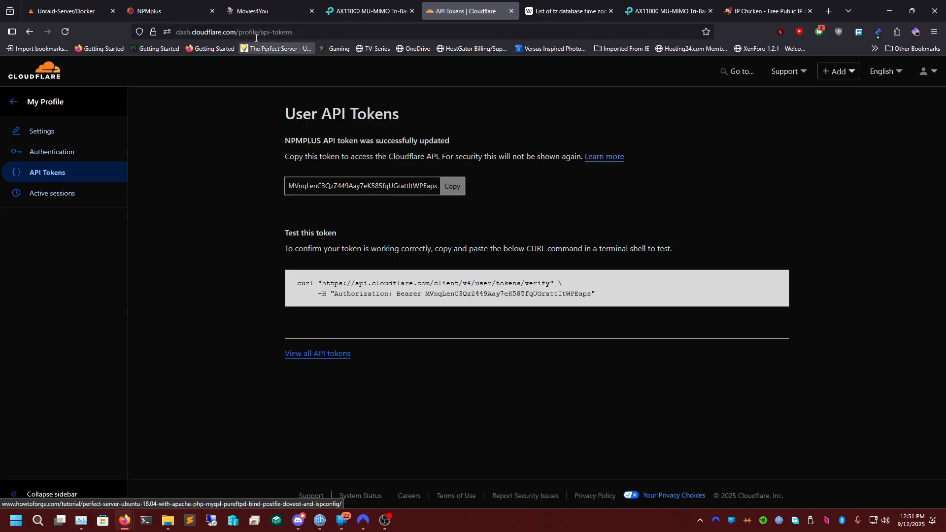
Return to NPMplus and replace the placeholder dns_cloudflare_api_token value in the credentials with the copied API token.
{"action": "left_click", "coordinate": [252, 11]}
{"action": "left_click", "coordinate": [158, 11]}
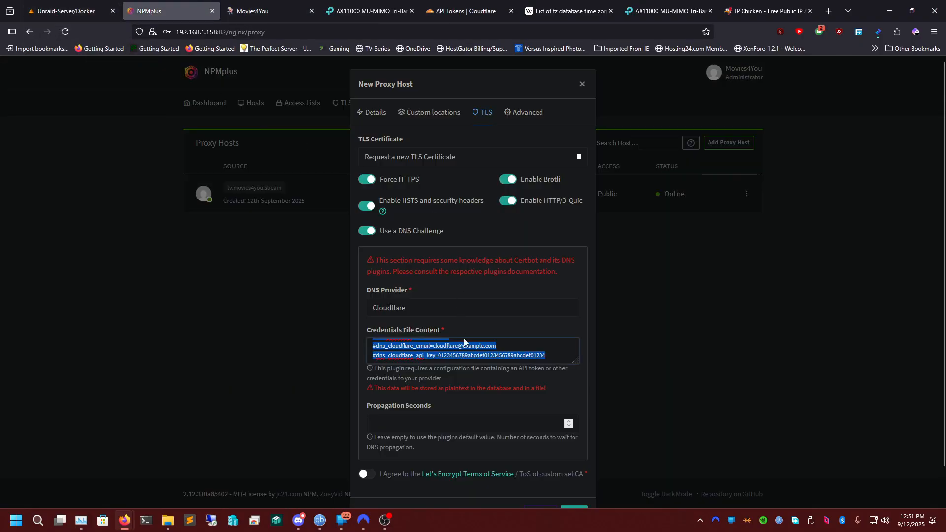
{"action": "left_click", "coordinate": [468, 355]}
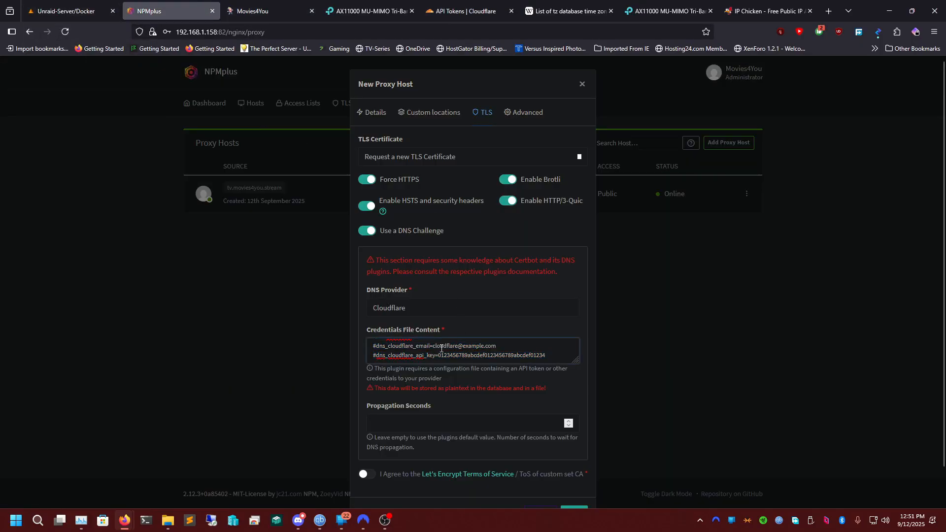
{"action": "scroll", "coordinate": [439, 350], "scroll_direction": "up", "scroll_amount": 2}
{"action": "mouse_move", "coordinate": [441, 347]}
{"action": "left_mouse_down"}
{"action": "mouse_move", "coordinate": [601, 358]}
{"action": "mouse_move", "coordinate": [443, 352]}
{"action": "left_mouse_up"}
{"action": "left_click", "coordinate": [599, 357]}
{"action": "key", "text": "ctrl+v"}
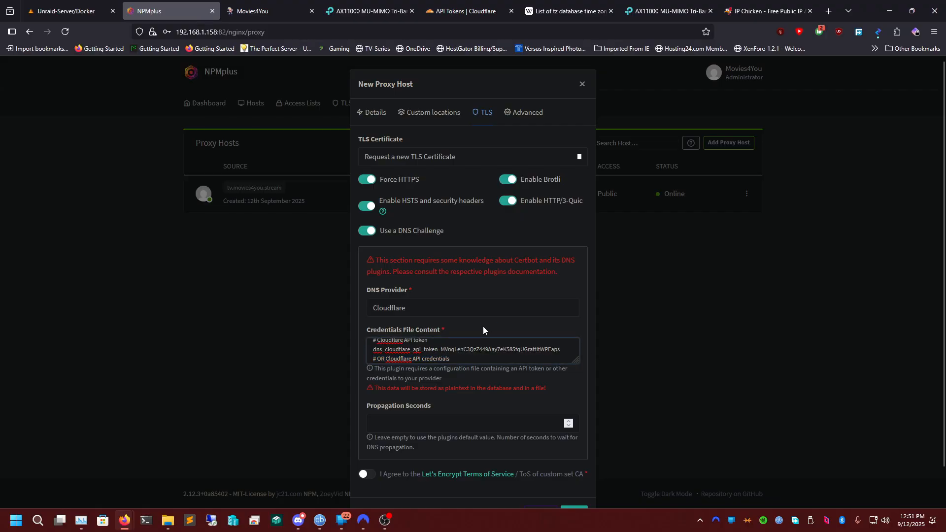
Agree to the Let's Encrypt Terms of Service and save the photos.movies4you.stream proxy host.
{"action": "scroll", "coordinate": [494, 256], "scroll_direction": "down", "scroll_amount": 1}
{"action": "left_click", "coordinate": [367, 436]}
{"action": "scroll", "coordinate": [443, 428], "scroll_direction": "up", "scroll_amount": 1}
{"action": "scroll", "coordinate": [549, 433], "scroll_direction": "down", "scroll_amount": 1}
{"action": "left_click", "coordinate": [574, 477]}
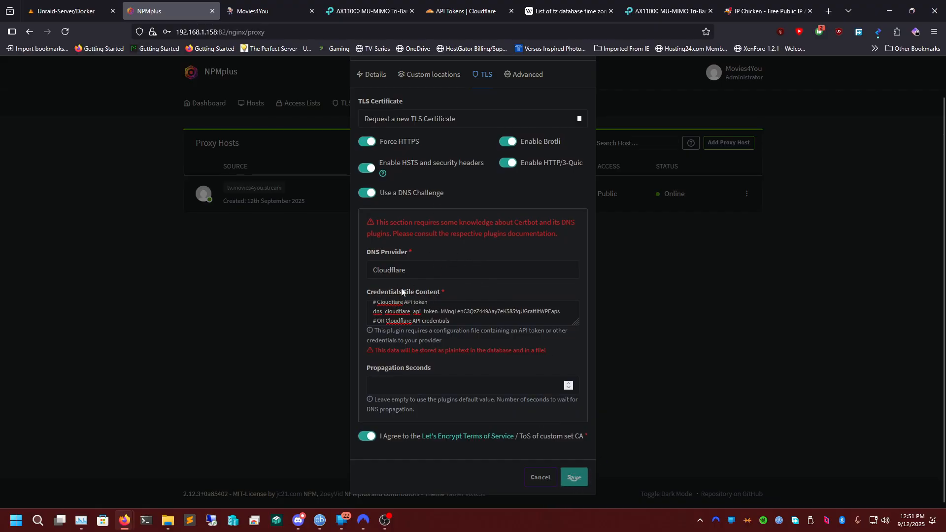
Review the submitted TLS settings and bring up the NPMplus container log to check the certificate request.
{"action": "scroll", "coordinate": [416, 270], "scroll_direction": "up", "scroll_amount": 1}
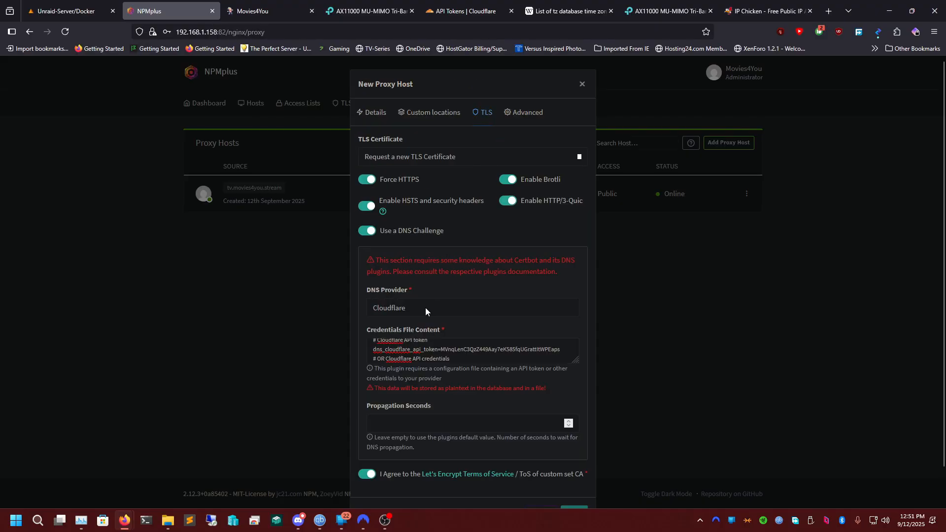
{"action": "scroll", "coordinate": [524, 349], "scroll_direction": "down", "scroll_amount": 1}
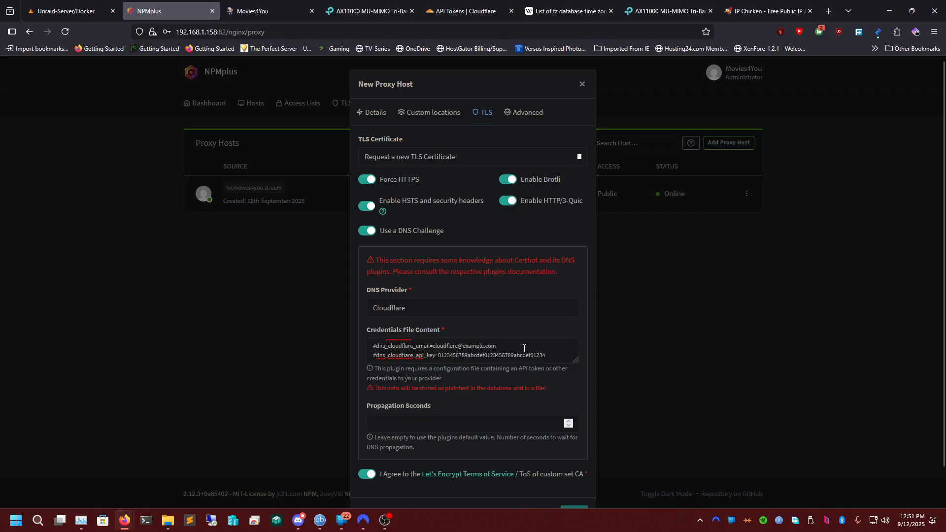
{"action": "scroll", "coordinate": [518, 352], "scroll_direction": "down", "scroll_amount": 1}
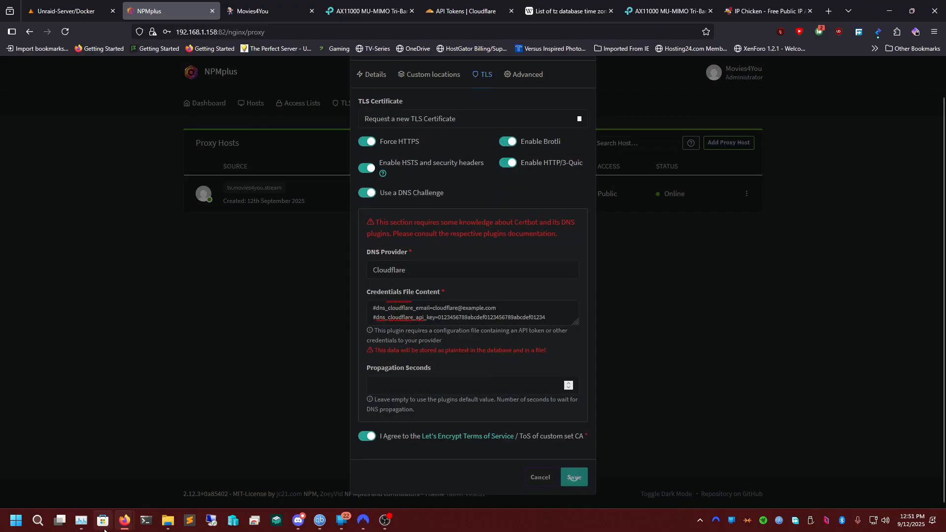
{"action": "mouse_move", "coordinate": [124, 522]}
{"action": "left_click", "coordinate": [249, 473]}
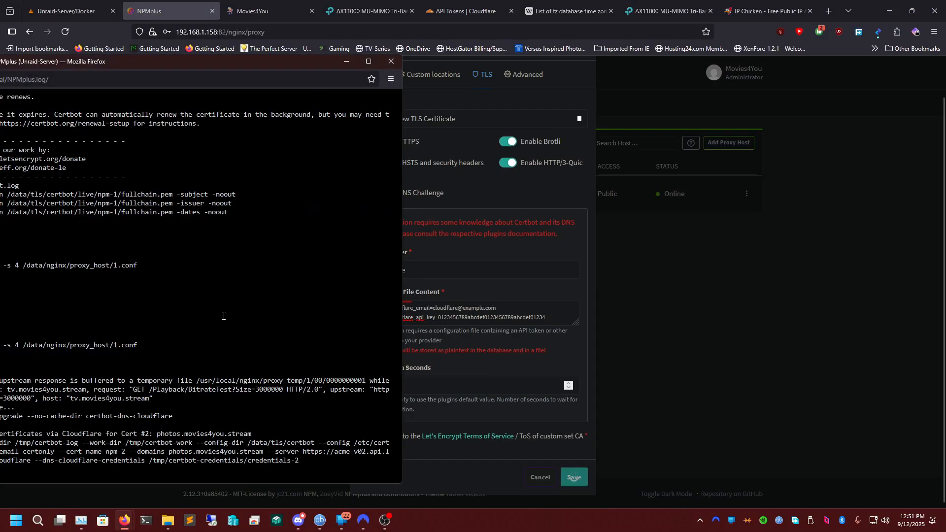
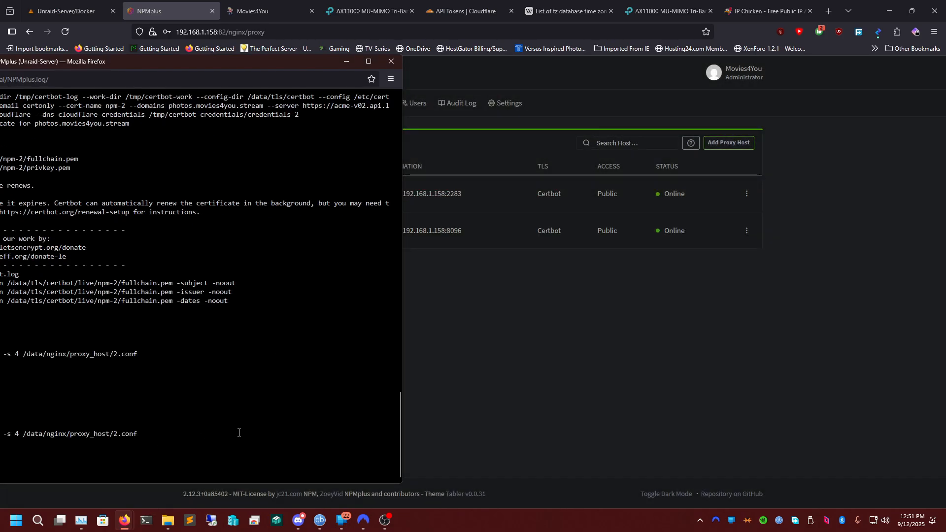
Edit the photos.movies4you.stream proxy host and choose the existing tv.movies4you.stream certificate as its TLS certificate.
{"action": "left_click", "coordinate": [509, 324]}
{"action": "left_click", "coordinate": [747, 196]}
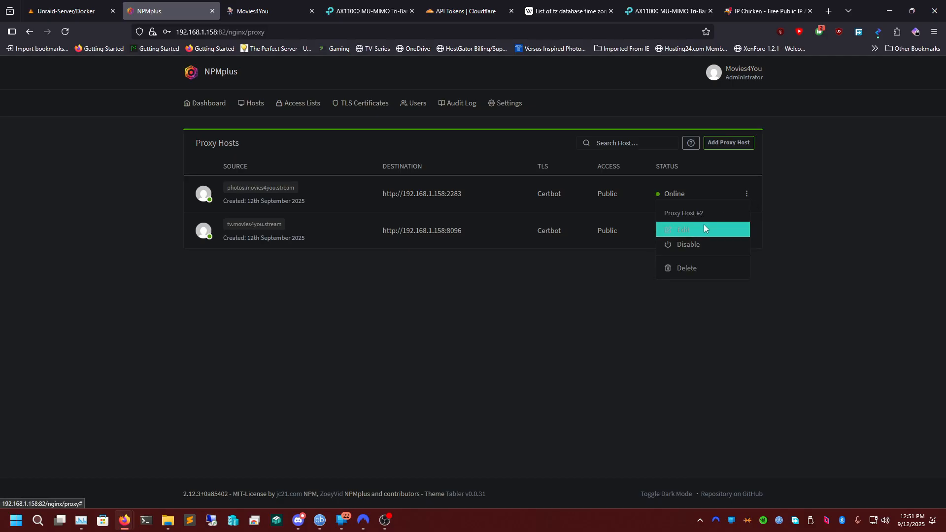
{"action": "left_click", "coordinate": [724, 229]}
{"action": "left_click", "coordinate": [483, 113]}
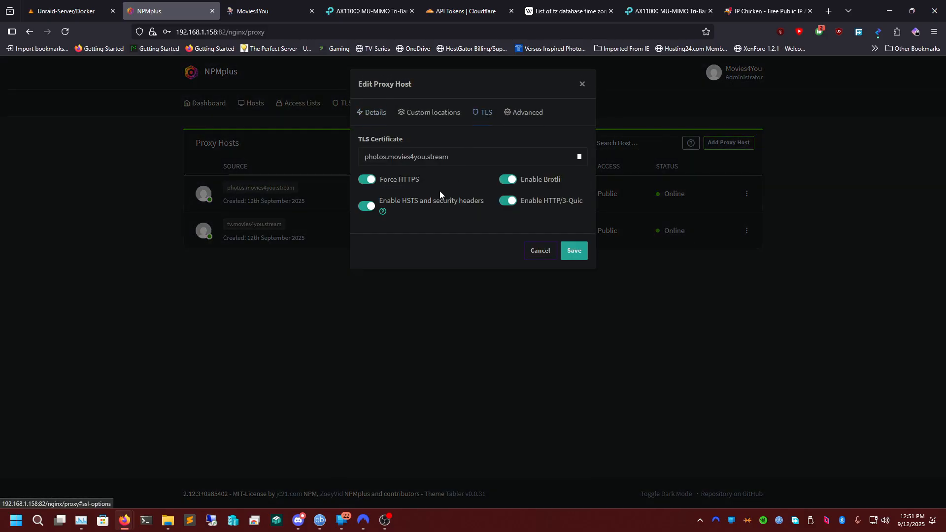
{"action": "left_click", "coordinate": [515, 107]}
{"action": "left_click", "coordinate": [477, 116]}
{"action": "left_click", "coordinate": [426, 158]}
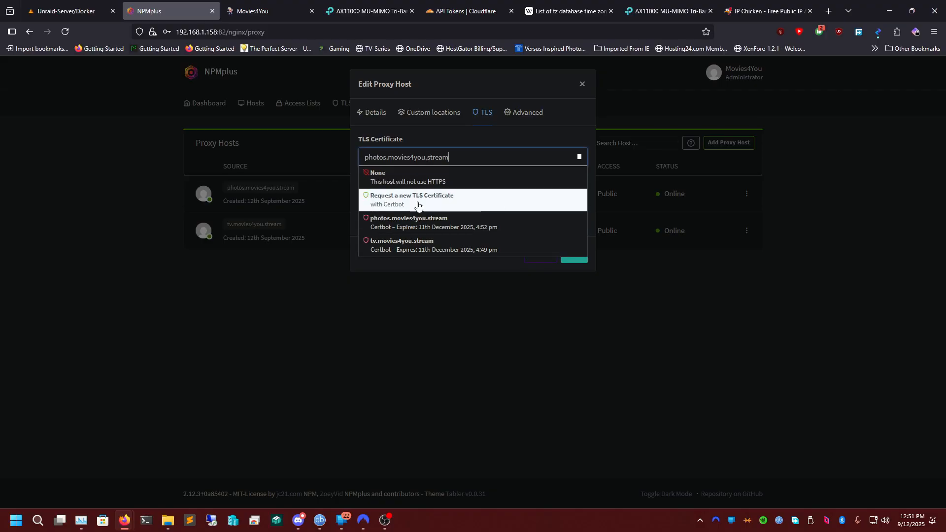
{"action": "left_click", "coordinate": [411, 244]}
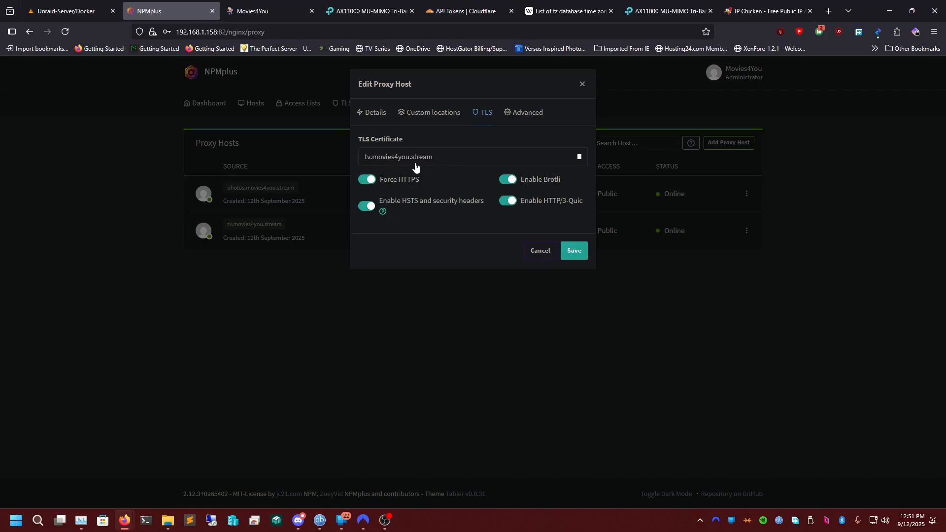
{"action": "left_click", "coordinate": [432, 114]}
{"action": "left_click", "coordinate": [474, 116]}
{"action": "left_click", "coordinate": [377, 113]}
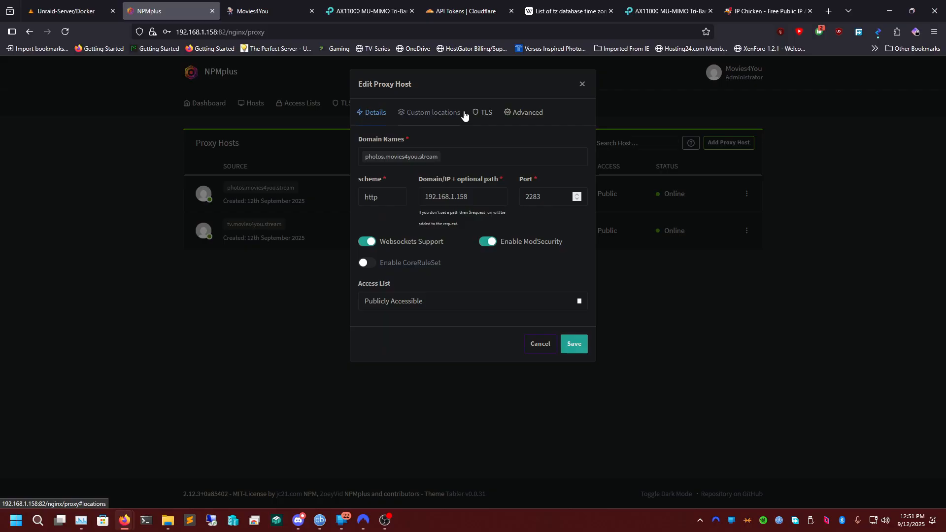
{"action": "left_click", "coordinate": [487, 115]}
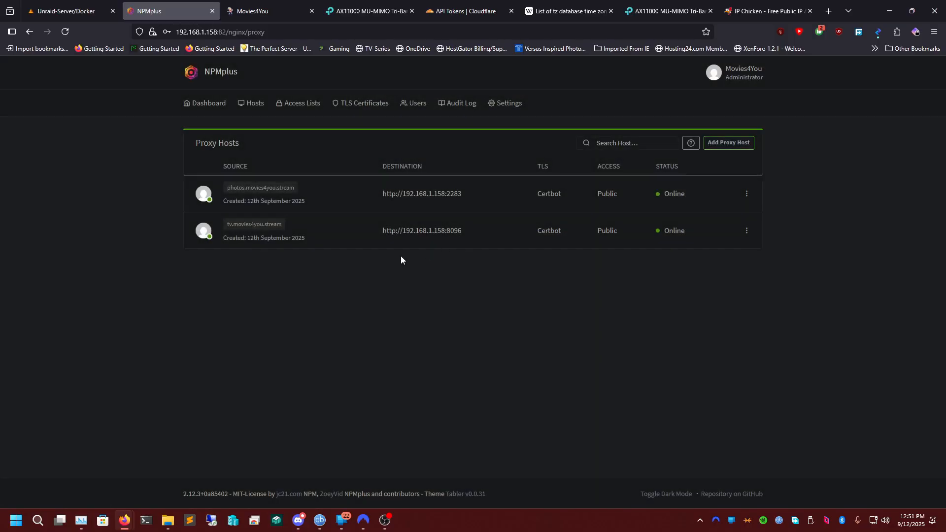
Test the photos.movies4you.stream link and recheck the TLS settings of its proxy host.
{"action": "left_click", "coordinate": [286, 188]}
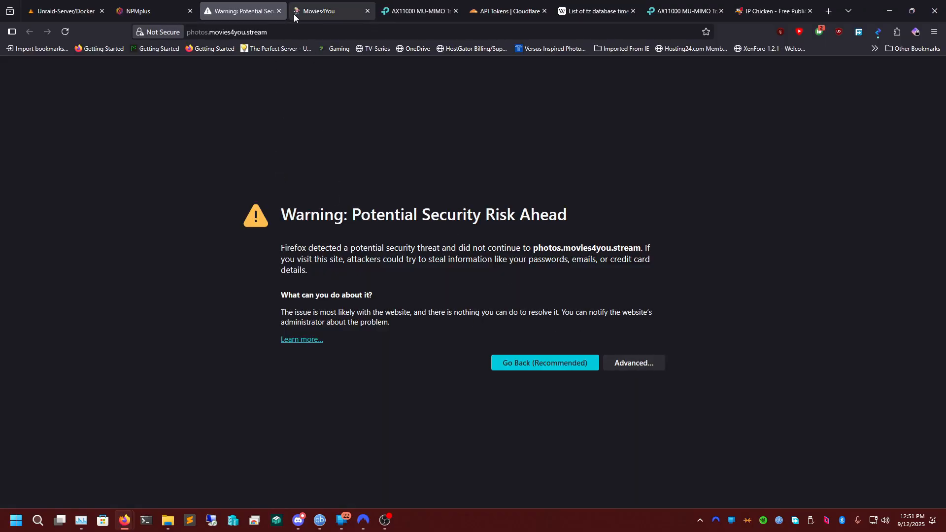
{"action": "left_click", "coordinate": [278, 10]}
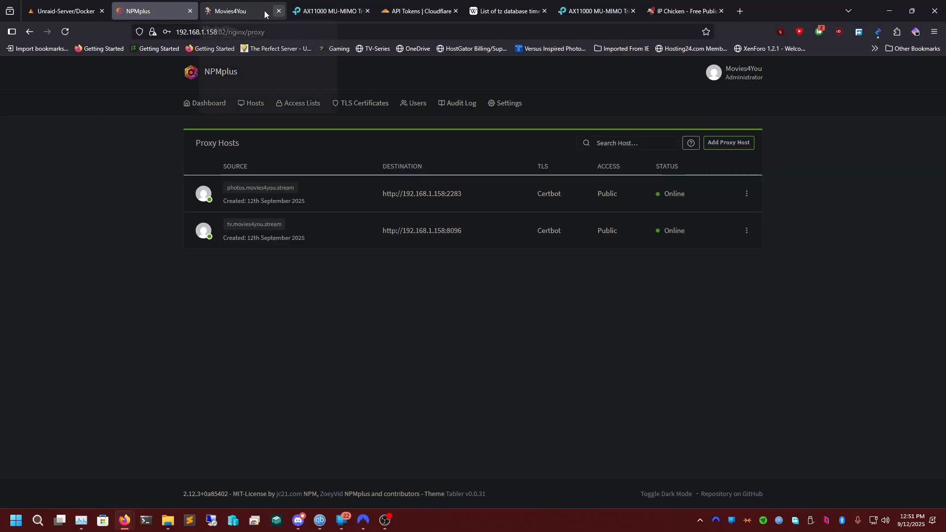
{"action": "left_click", "coordinate": [747, 195]}
{"action": "left_click", "coordinate": [729, 230]}
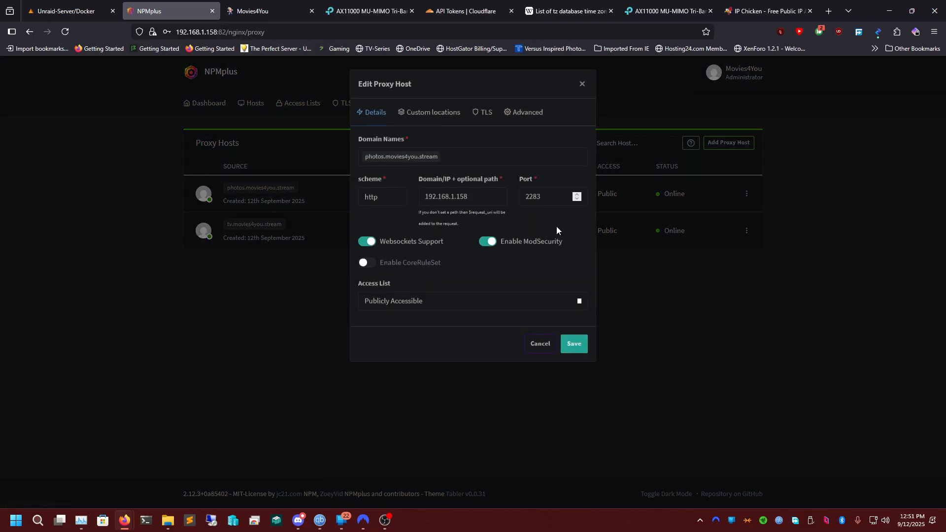
{"action": "left_click", "coordinate": [428, 112]}
{"action": "left_click", "coordinate": [482, 112]}
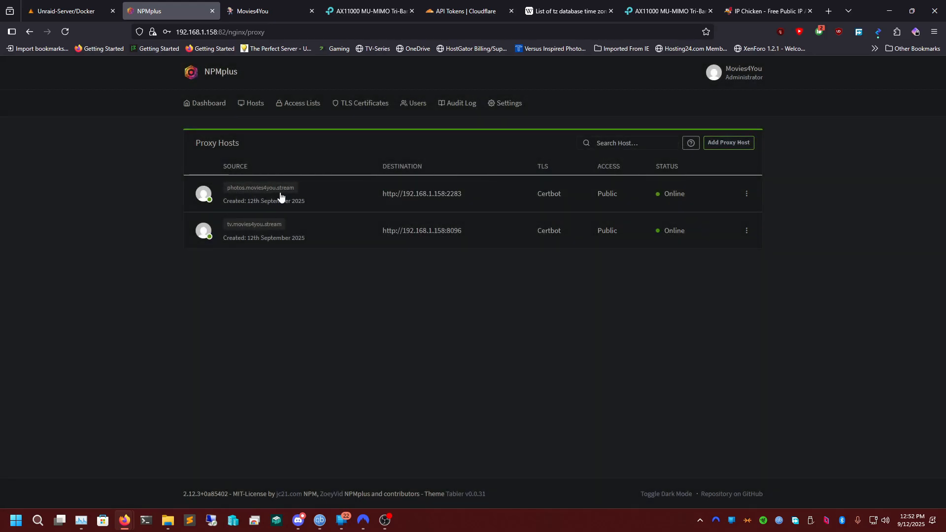
Open photos.movies4you.stream again and accept the security risk to continue to the site, closing the page after checking it.
{"action": "left_click", "coordinate": [271, 189]}
{"action": "left_click", "coordinate": [624, 365]}
{"action": "left_click", "coordinate": [580, 466]}
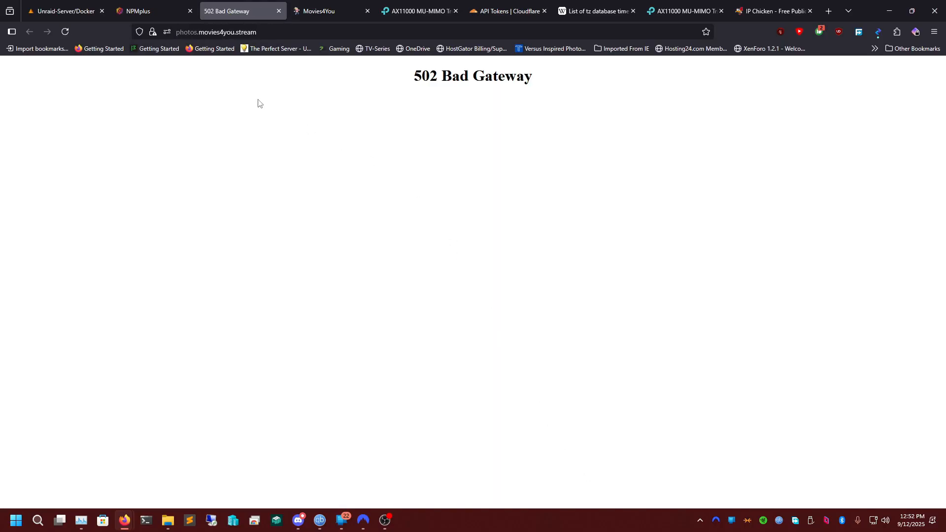
{"action": "middle_click", "coordinate": [257, 12]}
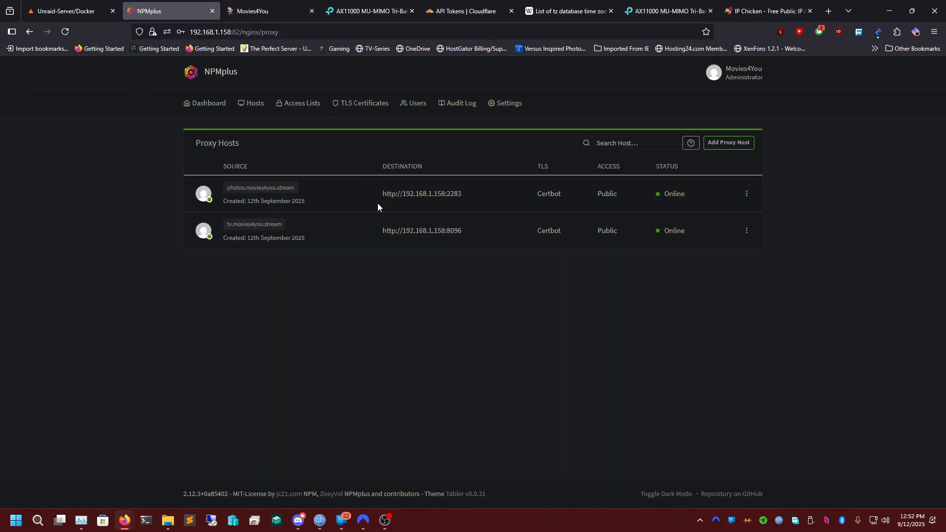
Open the photos.movies4you.stream proxy host for editing and look up the WebUI port in the immich3 container's settings on Unraid.
{"action": "left_click", "coordinate": [745, 194]}
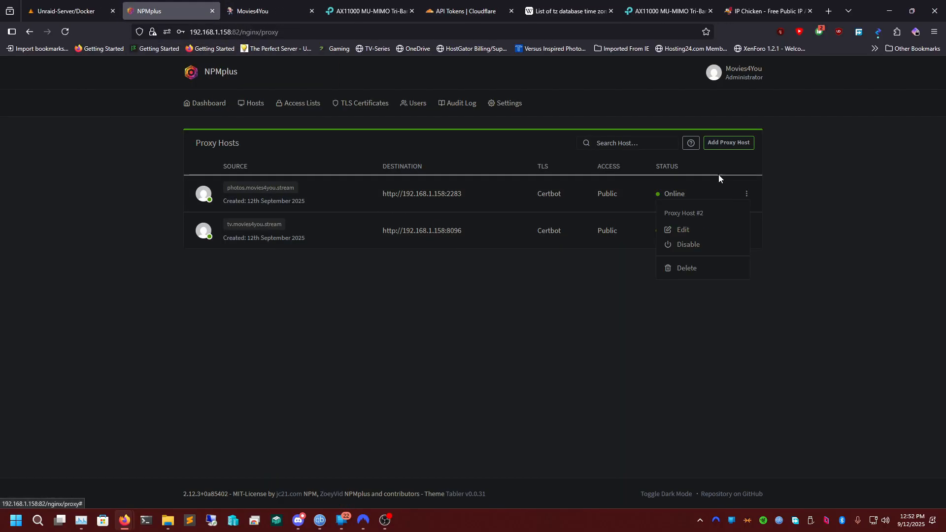
{"action": "left_click", "coordinate": [705, 229]}
{"action": "double_click", "coordinate": [534, 196]}
{"action": "left_click", "coordinate": [66, 11]}
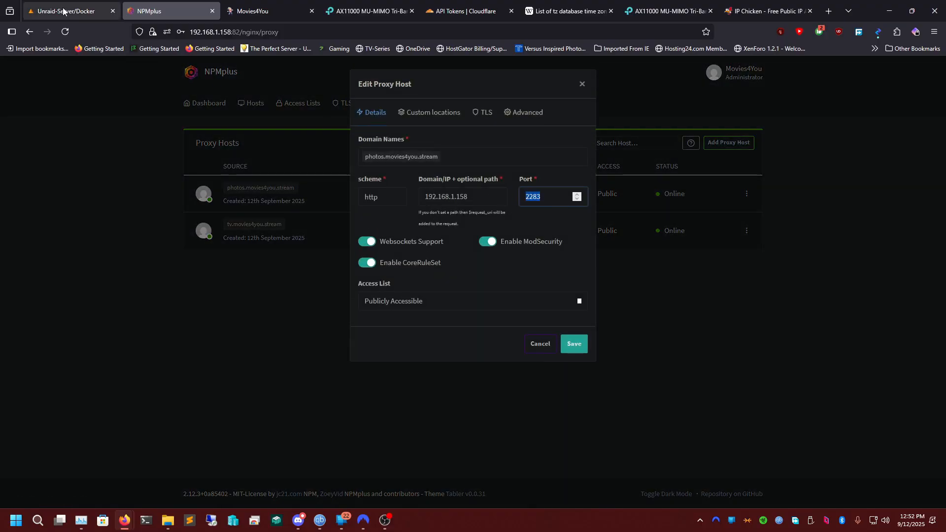
{"action": "scroll", "coordinate": [46, 338], "scroll_direction": "up", "scroll_amount": 6}
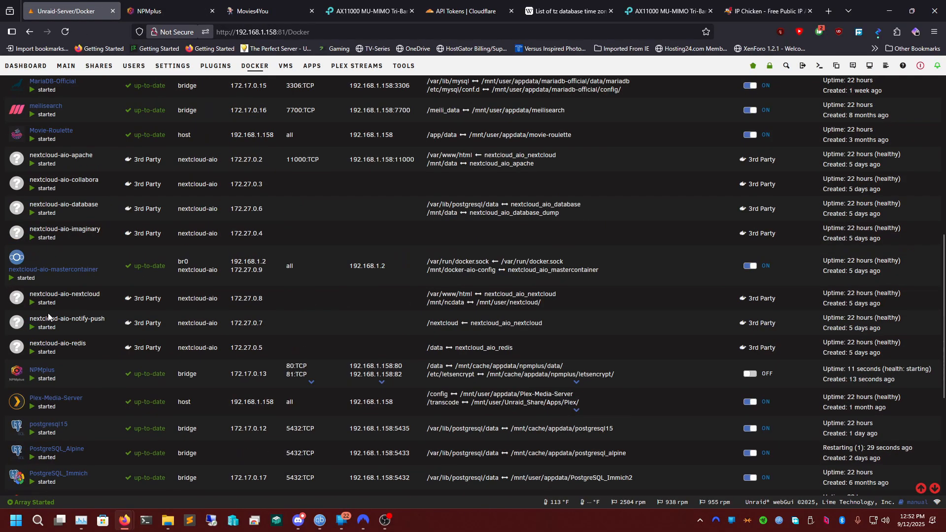
{"action": "left_click", "coordinate": [22, 139]}
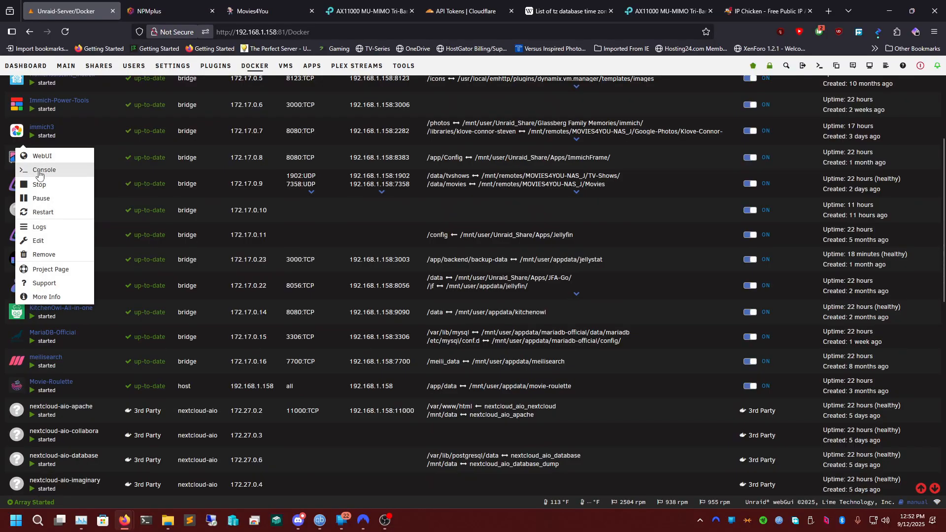
{"action": "left_click", "coordinate": [34, 236]}
{"action": "scroll", "coordinate": [447, 310], "scroll_direction": "down", "scroll_amount": 5}
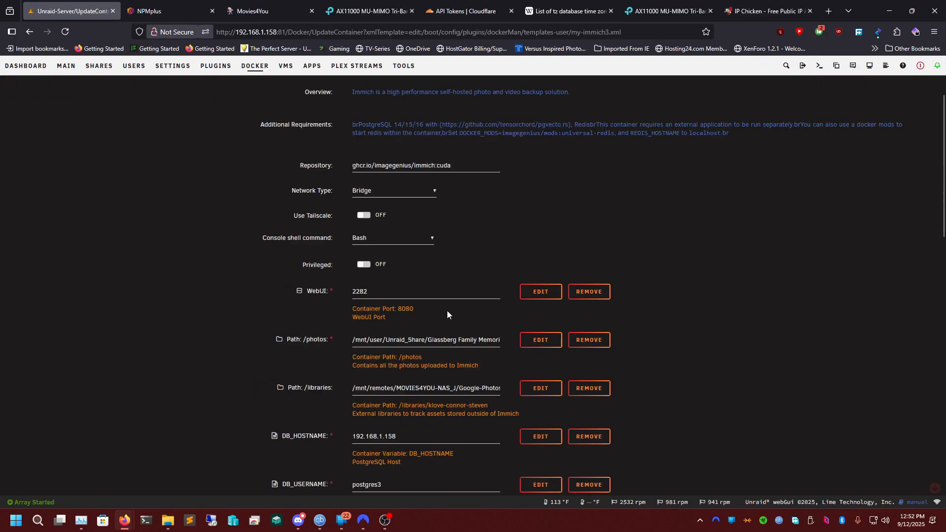
Return to NPMplus, set the photos.movies4you.stream host's port to 2282, save it and test the link.
{"action": "left_click", "coordinate": [170, 16]}
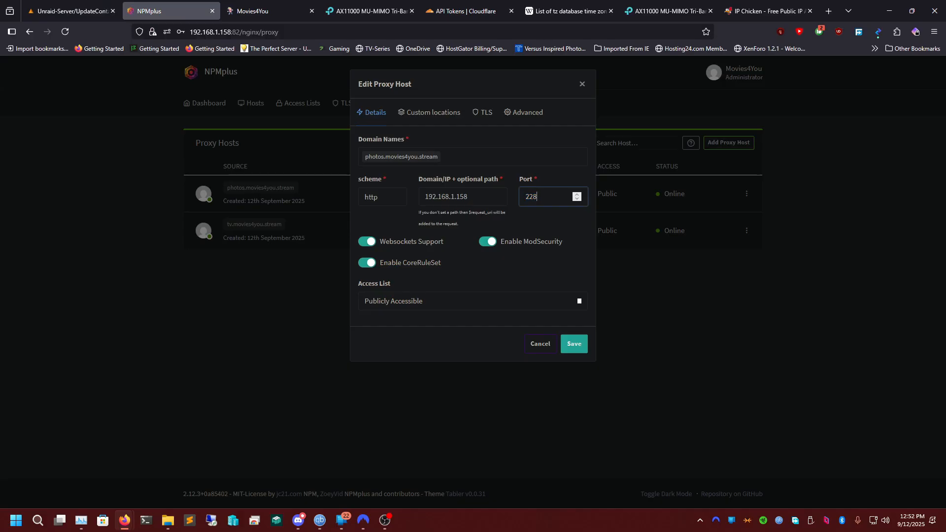
{"action": "left_click", "coordinate": [581, 345]}
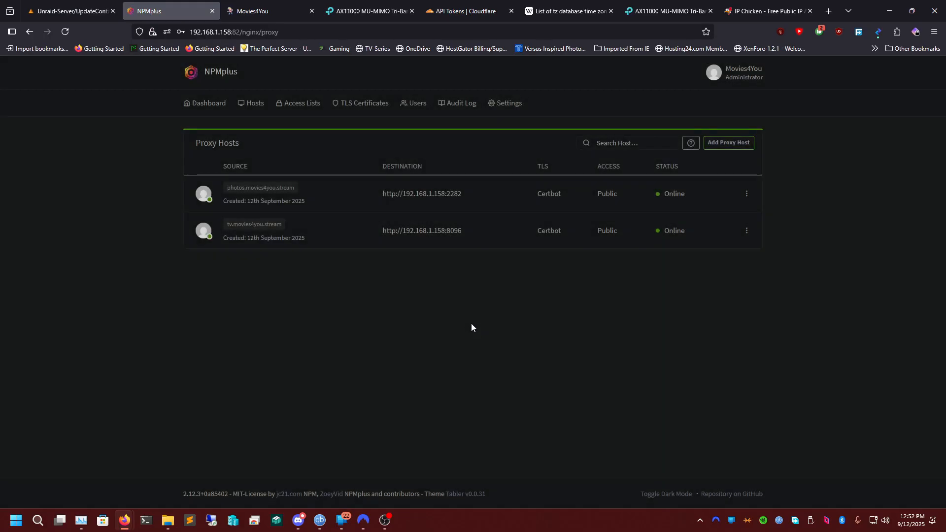
{"action": "left_click", "coordinate": [281, 187]}
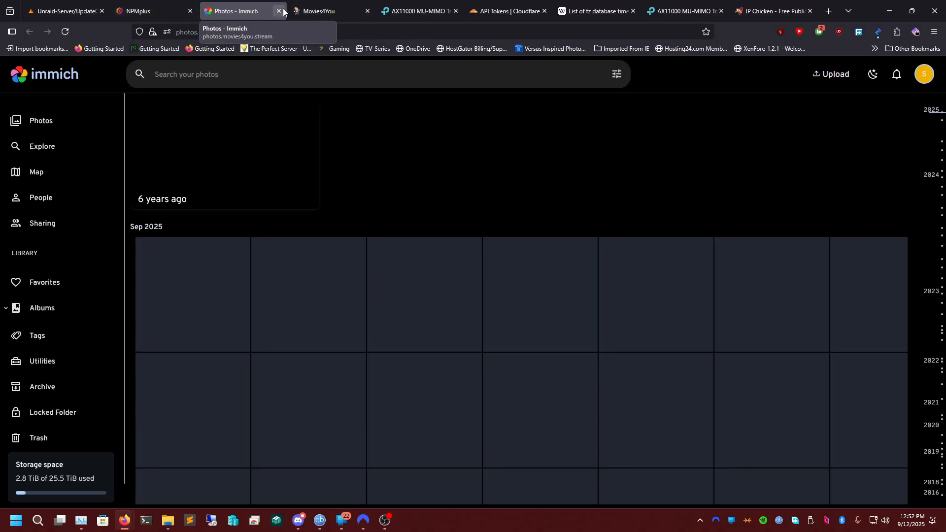
{"action": "left_click", "coordinate": [278, 11]}
Review the immich3 container settings in Unraid and return to the Docker container list, declining to save the password.
{"action": "left_click", "coordinate": [84, 5]}
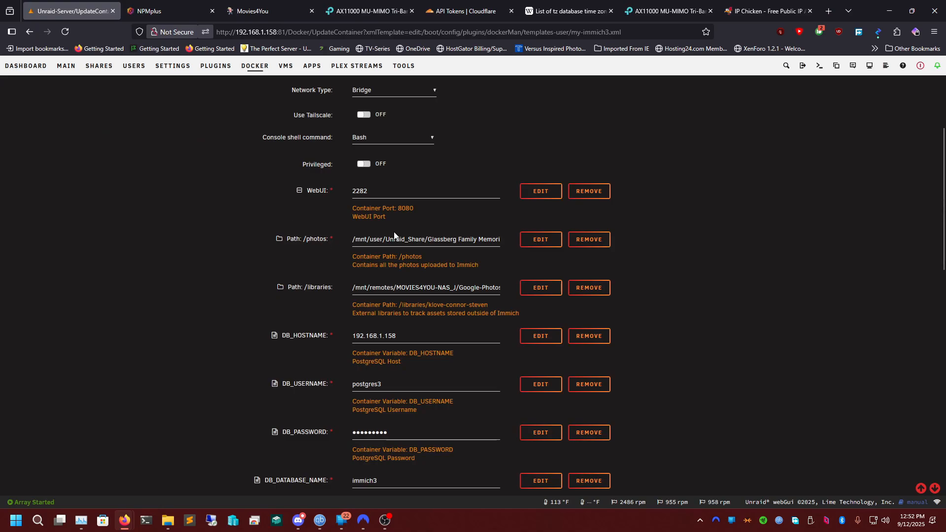
{"action": "scroll", "coordinate": [399, 283], "scroll_direction": "down", "scroll_amount": 8}
{"action": "scroll", "coordinate": [408, 283], "scroll_direction": "down", "scroll_amount": 5}
{"action": "scroll", "coordinate": [429, 319], "scroll_direction": "up", "scroll_amount": 15}
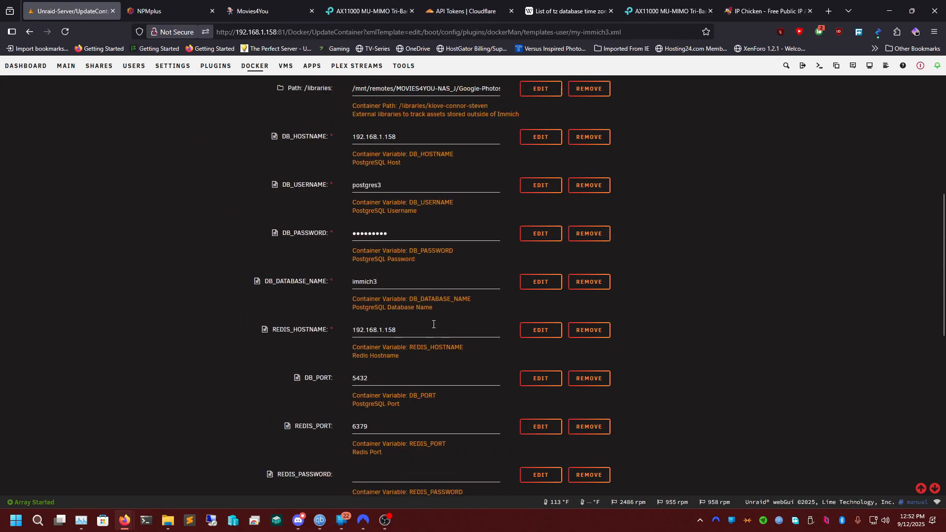
{"action": "left_click", "coordinate": [255, 110]}
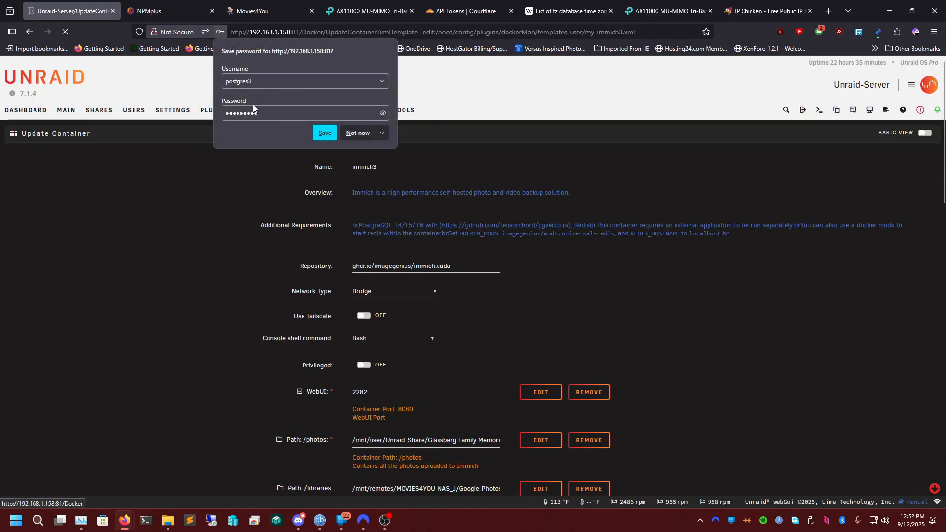
{"action": "left_click", "coordinate": [343, 133]}
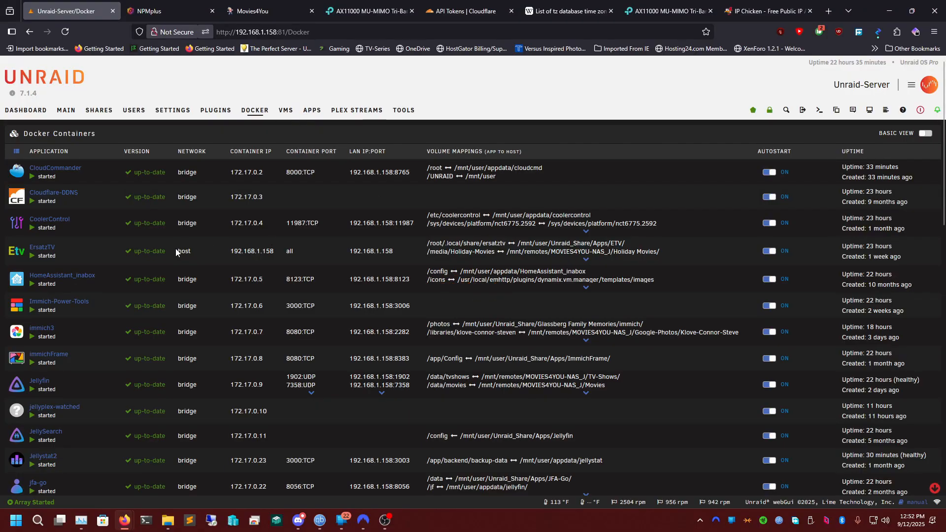
{"action": "scroll", "coordinate": [176, 250], "scroll_direction": "down", "scroll_amount": 3}
{"action": "scroll", "coordinate": [124, 234], "scroll_direction": "up", "scroll_amount": 3}
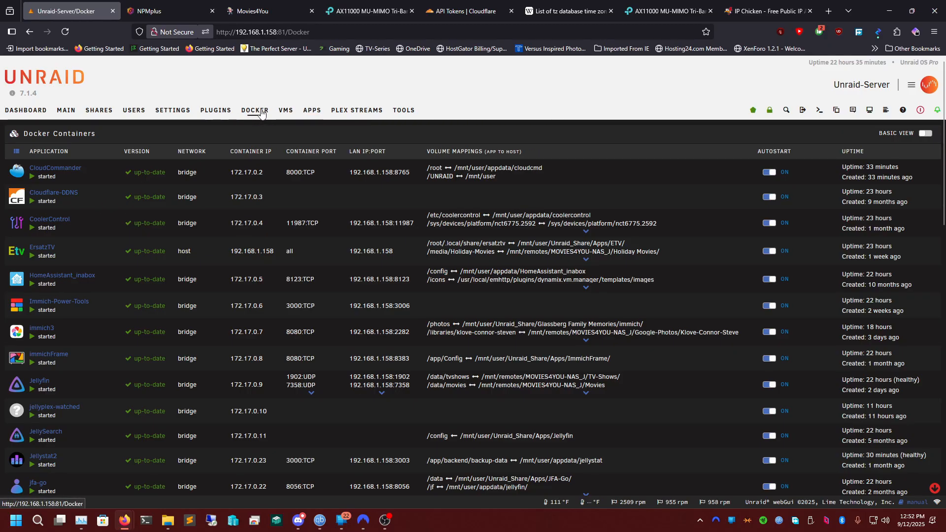
Open Unraid's app catalogue and search for cloudflareddns.
{"action": "left_click", "coordinate": [314, 113]}
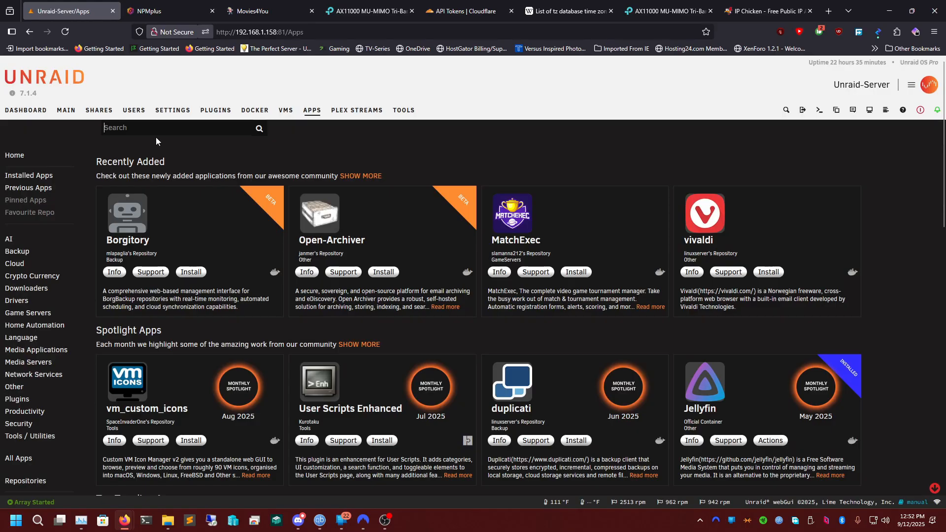
{"action": "type", "text": "cloudflare"}
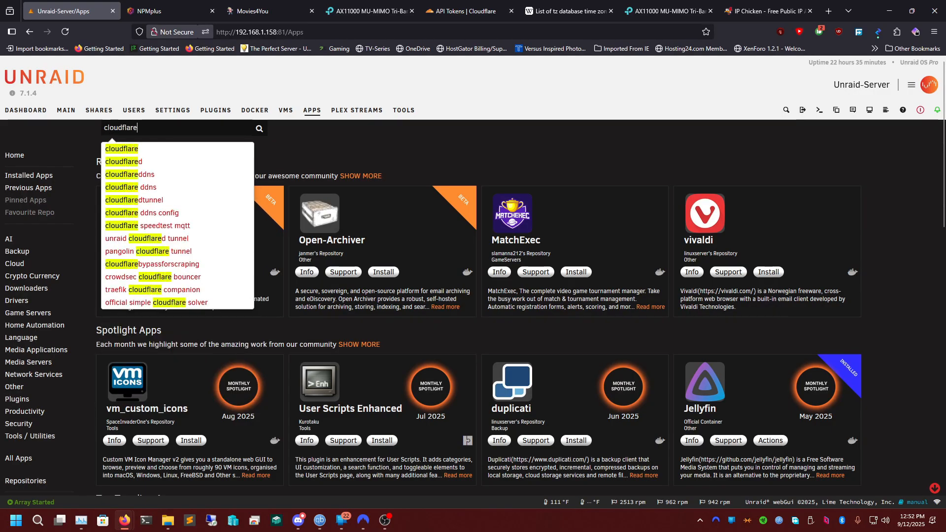
{"action": "left_click", "coordinate": [196, 175]}
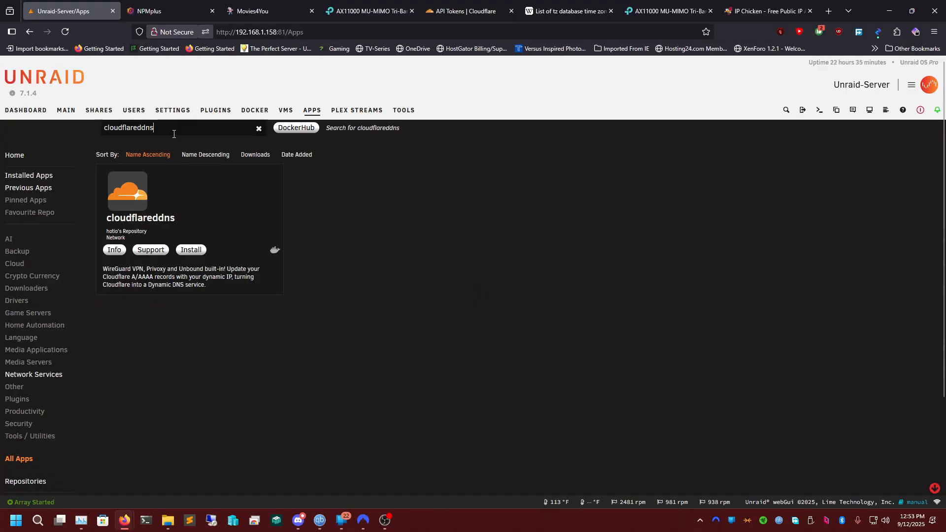
Replace the app search term with cloudflare and run the broader search.
{"action": "double_click", "coordinate": [174, 134]}
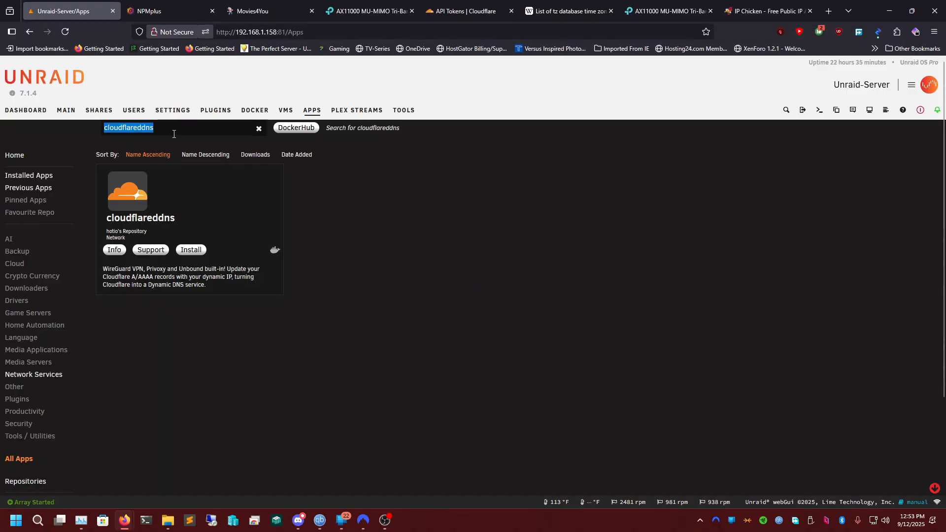
{"action": "key", "text": "BackSpace"}
{"action": "type", "text": "cloudfalre"}
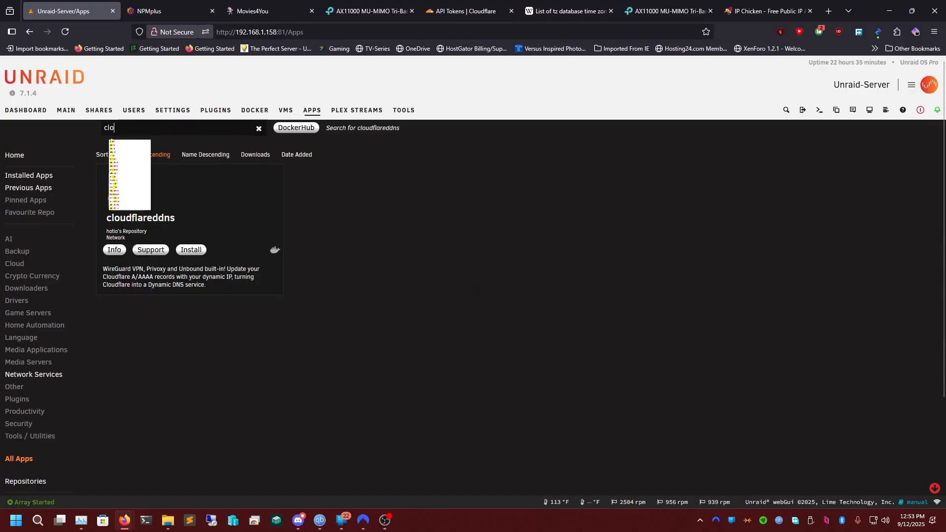
{"action": "key", "text": "BackSpace"}
{"action": "type", "text": "lare"}
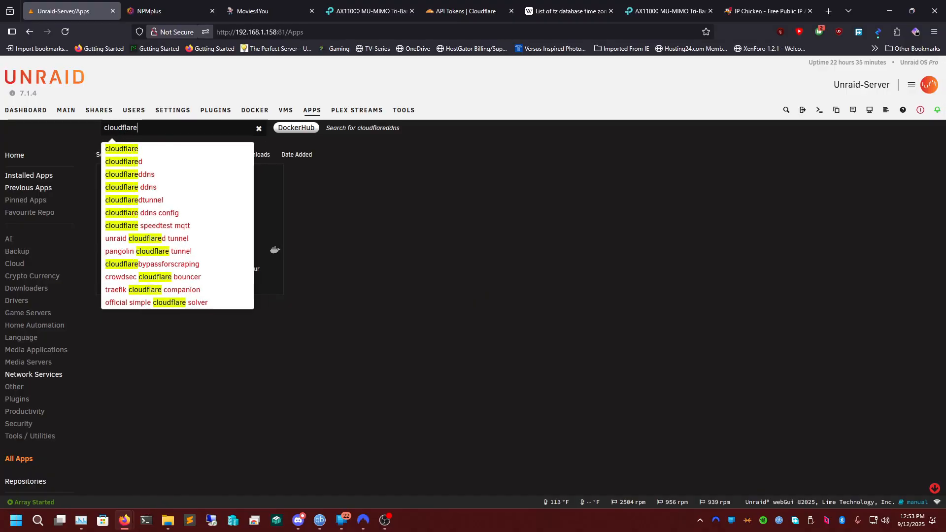
{"action": "key", "text": "Return"}
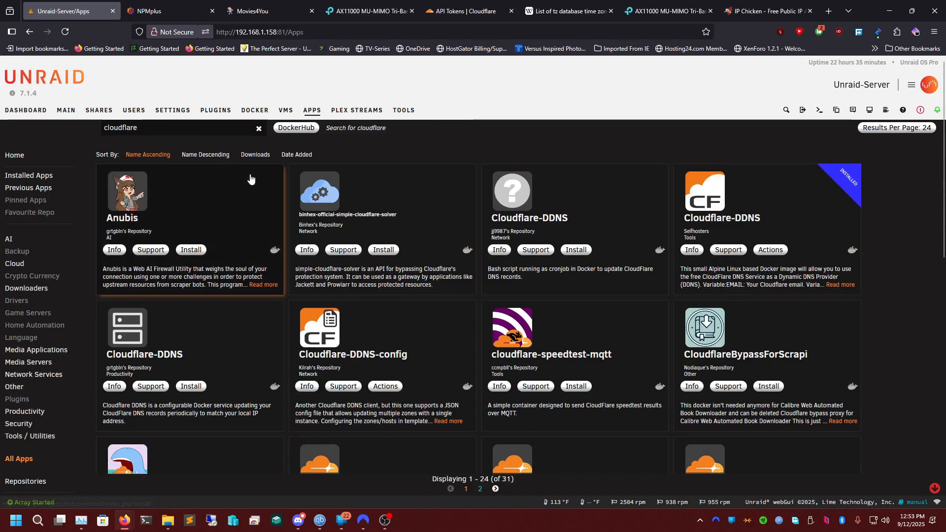
Open the installed Cloudflare-DDNS container from Selfhosters for editing and bring its variables into view.
{"action": "scroll", "coordinate": [758, 222], "scroll_direction": "down", "scroll_amount": 1}
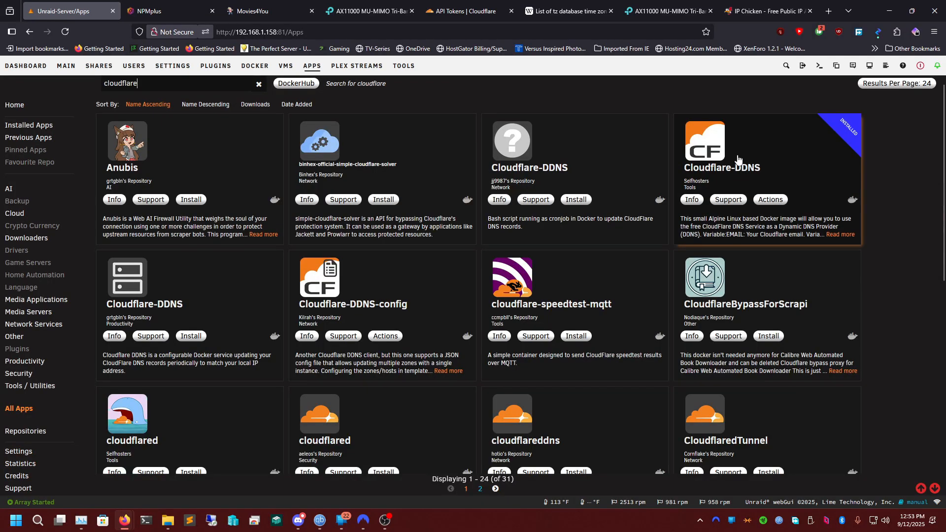
{"action": "left_click", "coordinate": [731, 157]}
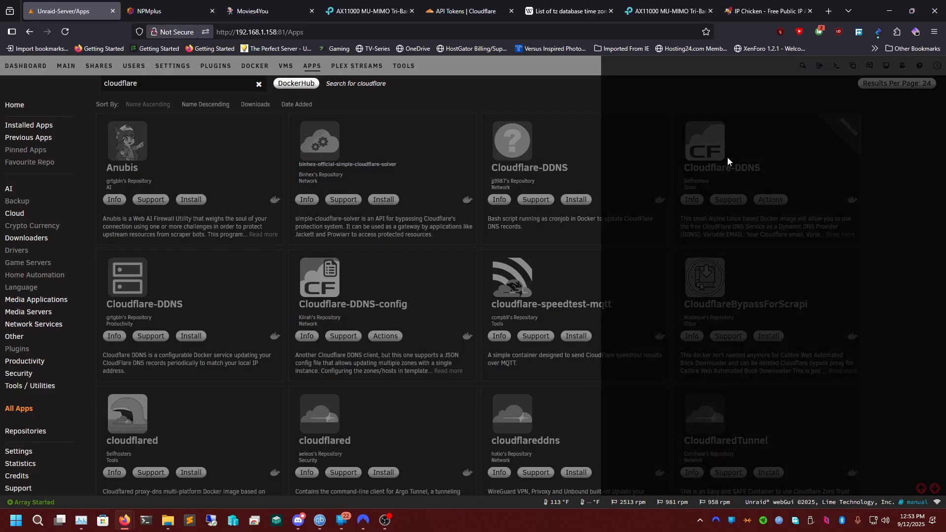
{"action": "left_click", "coordinate": [703, 132]}
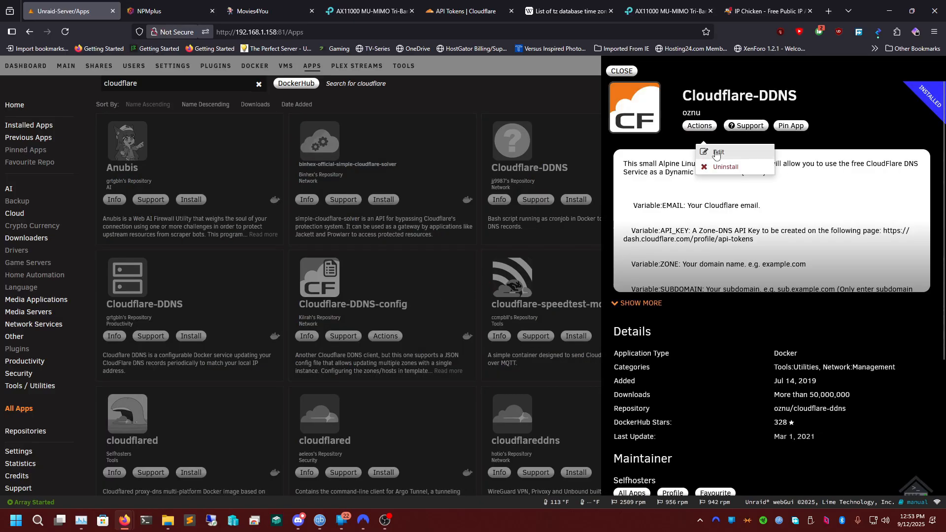
{"action": "left_click", "coordinate": [718, 152]}
{"action": "scroll", "coordinate": [472, 300], "scroll_direction": "down", "scroll_amount": 8}
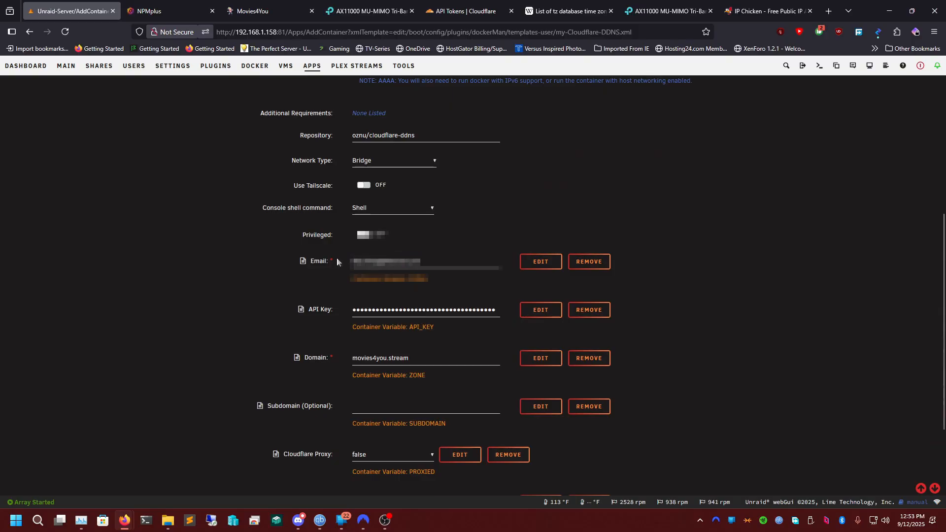
Select the container's API Key value, switch to Cloudflare's API tokens page and copy the NPMPLUS token.
{"action": "double_click", "coordinate": [381, 311]}
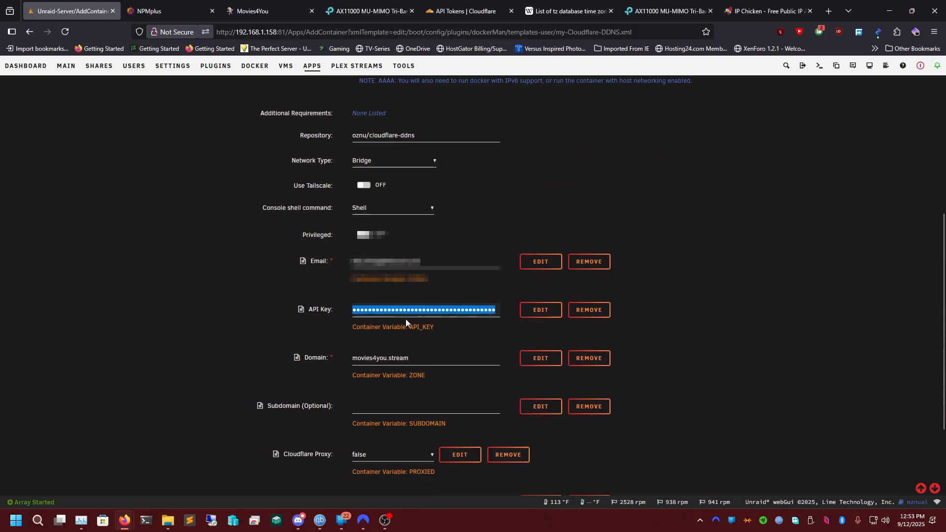
{"action": "left_click", "coordinate": [438, 14]}
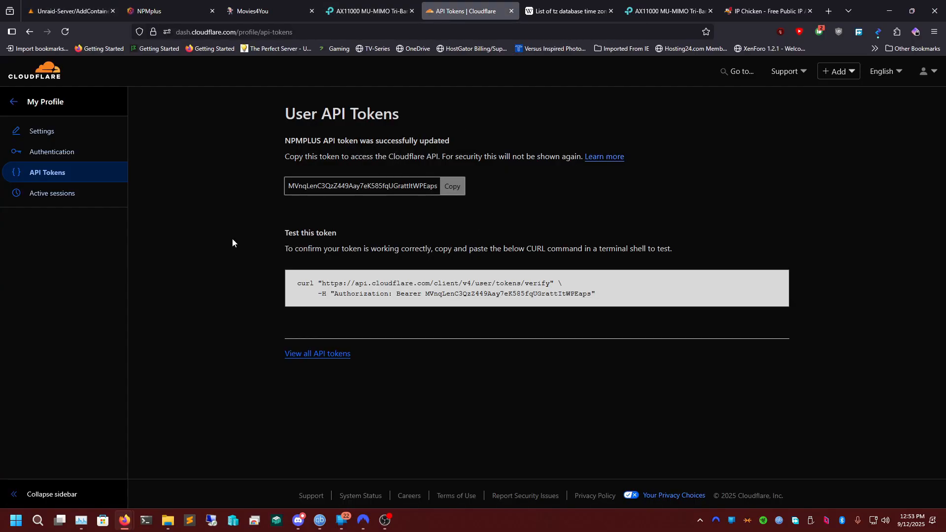
{"action": "left_click", "coordinate": [452, 186]}
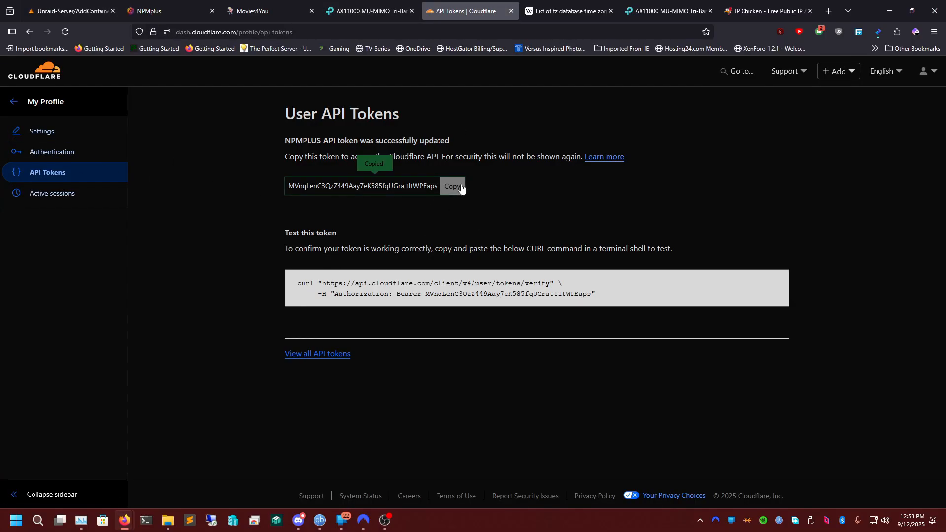
Start a new custom user API token in Cloudflare and name it Cloudflare DDNS.
{"action": "left_click", "coordinate": [23, 102]}
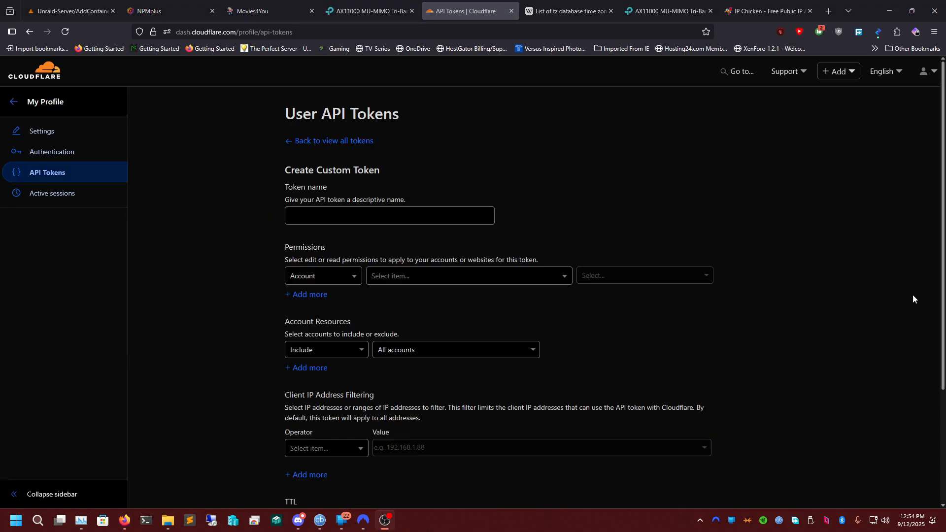
{"action": "scroll", "coordinate": [372, 280], "scroll_direction": "down", "scroll_amount": 2}
{"action": "scroll", "coordinate": [417, 291], "scroll_direction": "up", "scroll_amount": 2}
{"action": "left_click", "coordinate": [355, 217]}
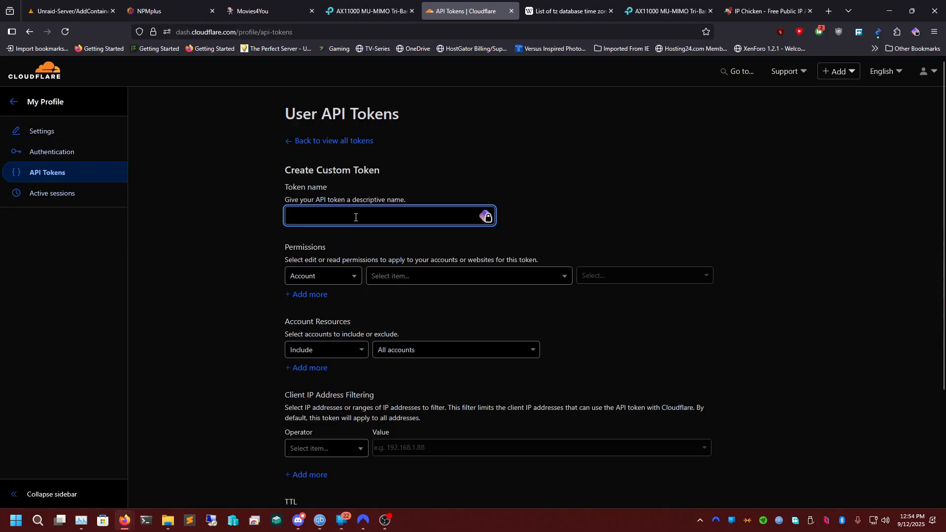
{"action": "type", "text": "CLO"}
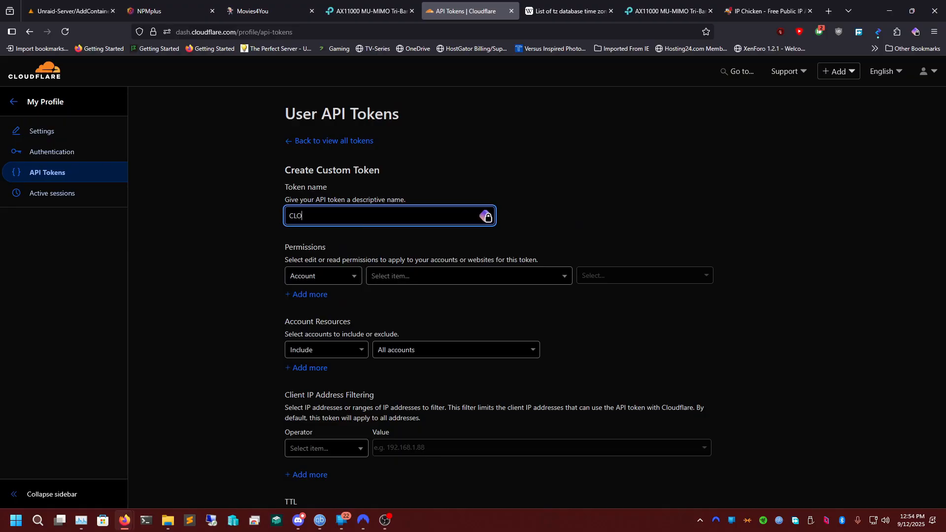
{"action": "type", "text": "udflare DDNS"}
{"action": "key", "text": "Tab"}
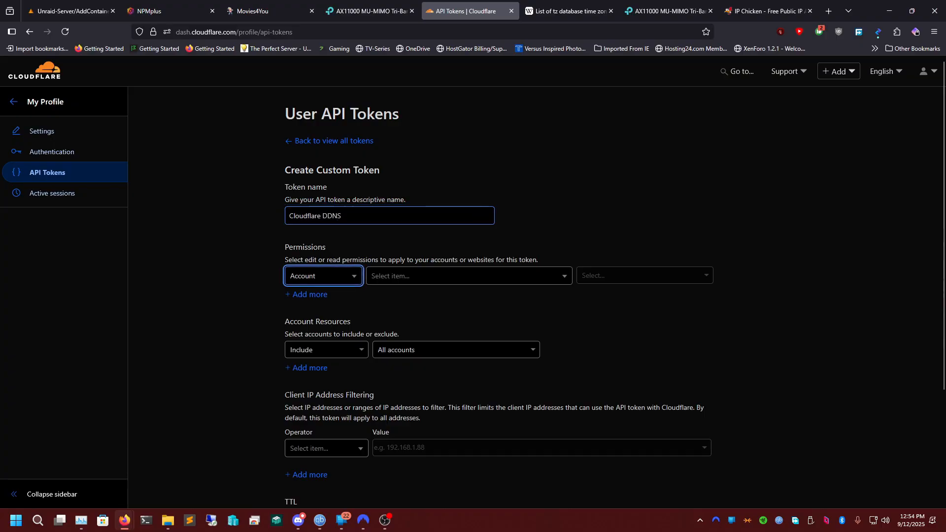
Set the token's first permission to Zone, Zone, Read.
{"action": "left_click", "coordinate": [329, 282]}
{"action": "left_click", "coordinate": [331, 316]}
{"action": "left_click", "coordinate": [376, 279]}
{"action": "scroll", "coordinate": [384, 331], "scroll_direction": "down", "scroll_amount": 10}
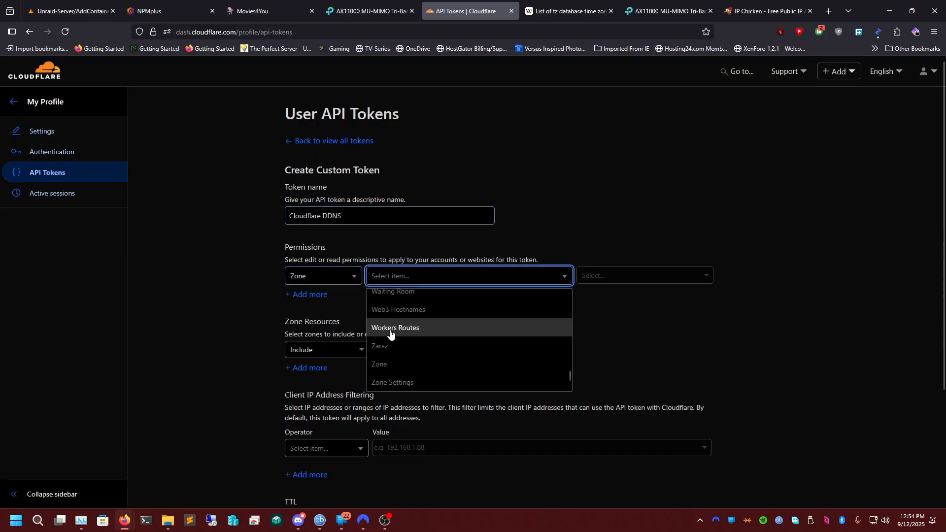
{"action": "left_click", "coordinate": [393, 363]}
{"action": "left_click", "coordinate": [608, 275]}
{"action": "left_click", "coordinate": [588, 297]}
Add a second token permission set to Zone, DNS, Edit.
{"action": "left_click", "coordinate": [311, 294]}
{"action": "left_click", "coordinate": [312, 304]}
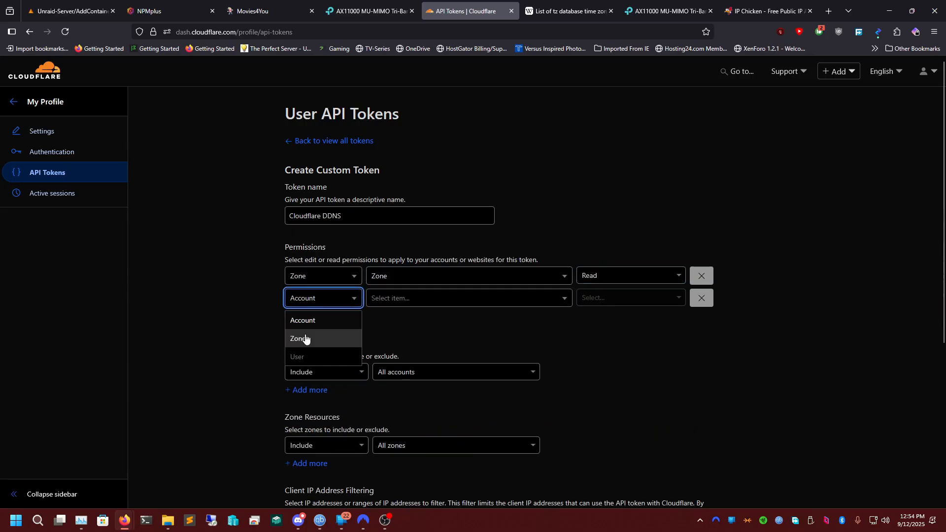
{"action": "left_click", "coordinate": [309, 332]}
{"action": "left_click", "coordinate": [427, 299]}
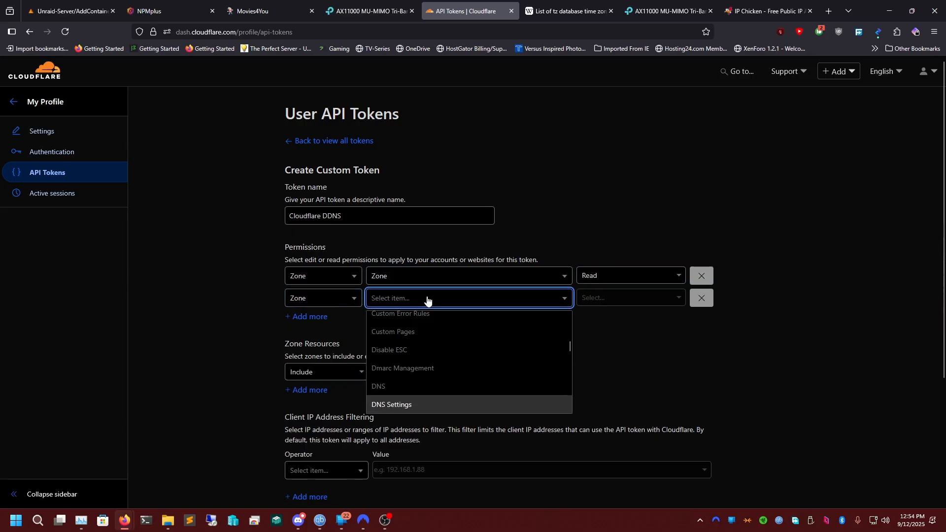
{"action": "left_click", "coordinate": [434, 384]}
{"action": "left_click", "coordinate": [599, 302]}
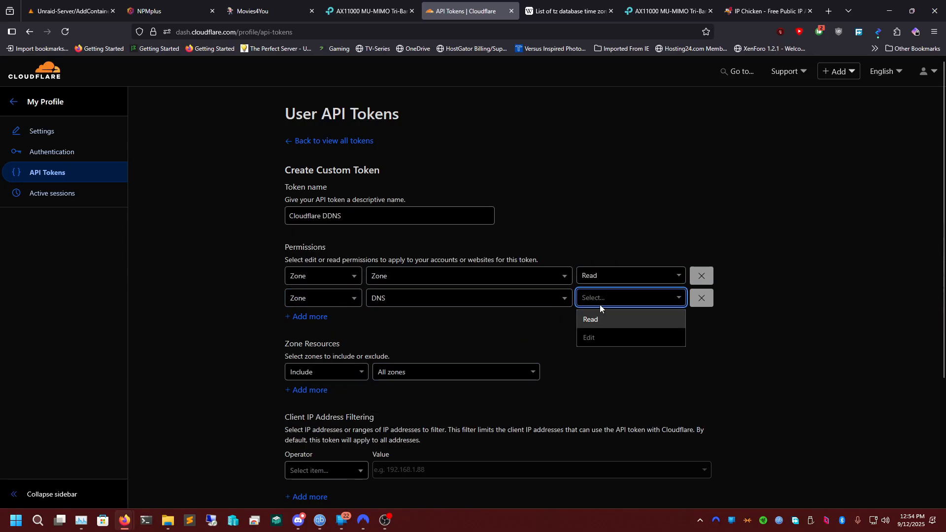
{"action": "left_click", "coordinate": [589, 337]}
Continue to the token summary, leaving all zones included, and create the Cloudflare DDNS token.
{"action": "scroll", "coordinate": [504, 309], "scroll_direction": "down", "scroll_amount": 3}
{"action": "left_click", "coordinate": [374, 440]}
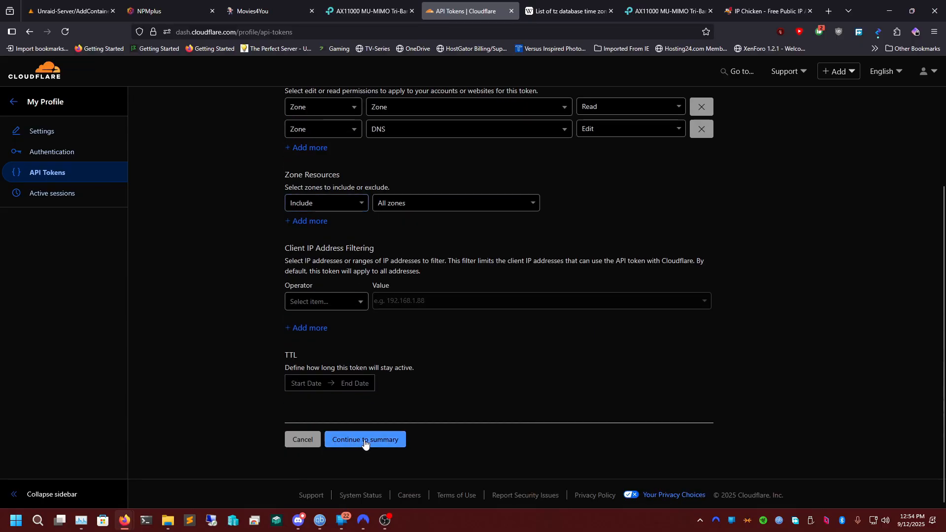
{"action": "left_click", "coordinate": [361, 246]}
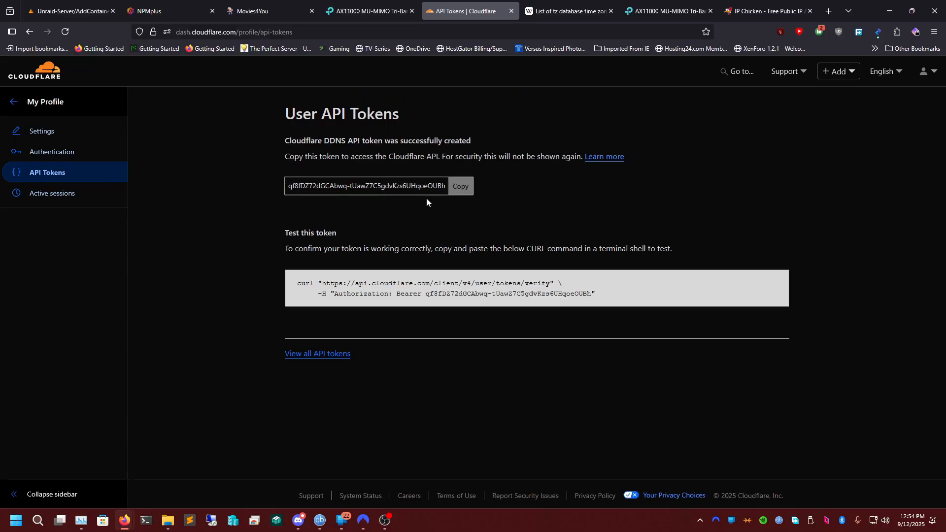
Switch back to the Cloudflare-DDNS container settings in Unraid and review the API Key and Domain fields.
{"action": "left_click", "coordinate": [162, 11]}
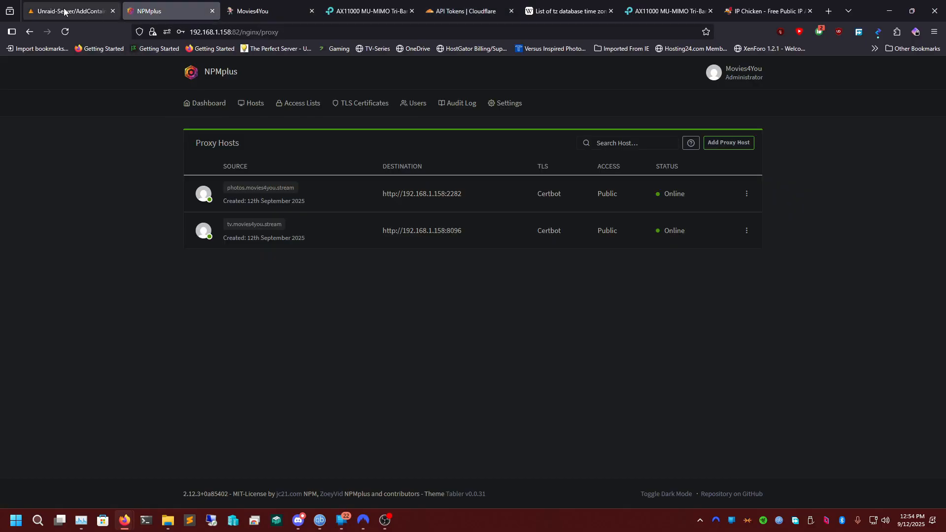
{"action": "left_click", "coordinate": [69, 11]}
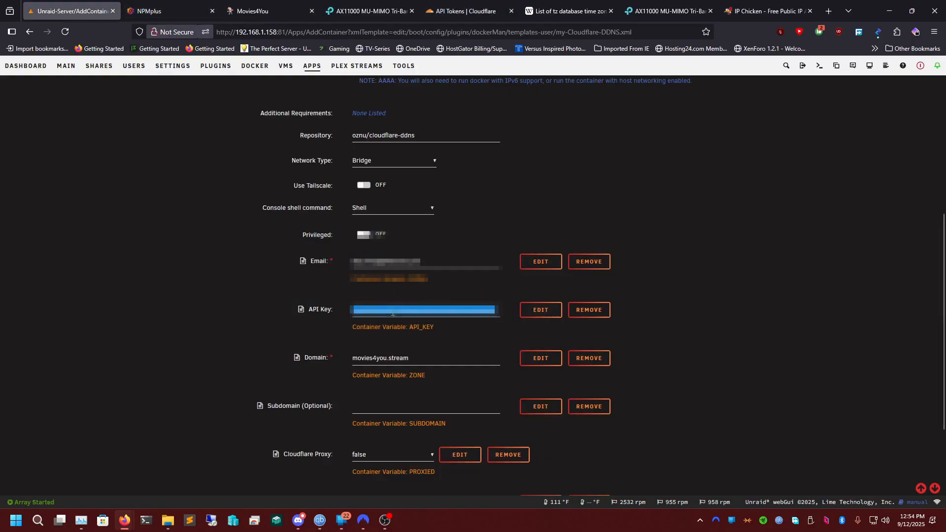
{"action": "left_click", "coordinate": [413, 357]}
{"action": "left_click", "coordinate": [262, 347]}
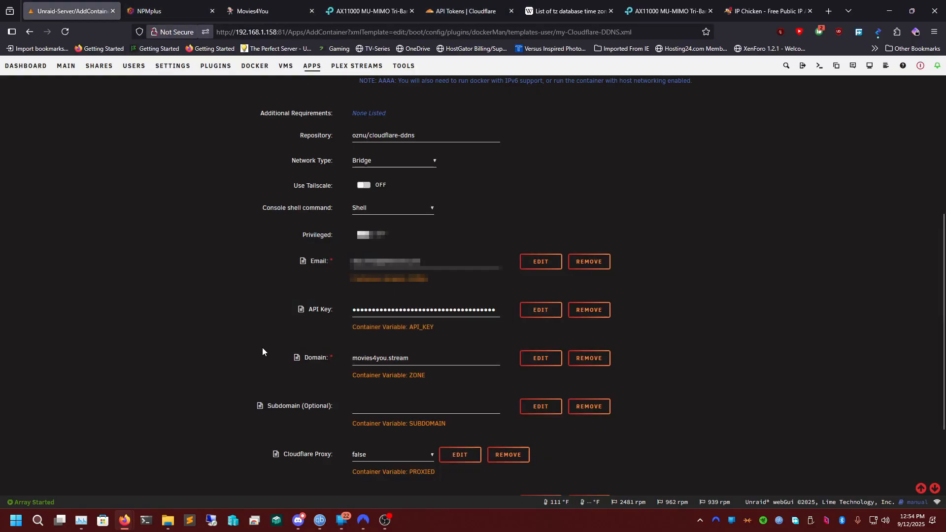
Try adding a comma after movies4you.stream in the Domain field, and remove it again.
{"action": "scroll", "coordinate": [276, 335], "scroll_direction": "down", "scroll_amount": 1}
{"action": "double_click", "coordinate": [401, 309]}
{"action": "left_click", "coordinate": [430, 310]}
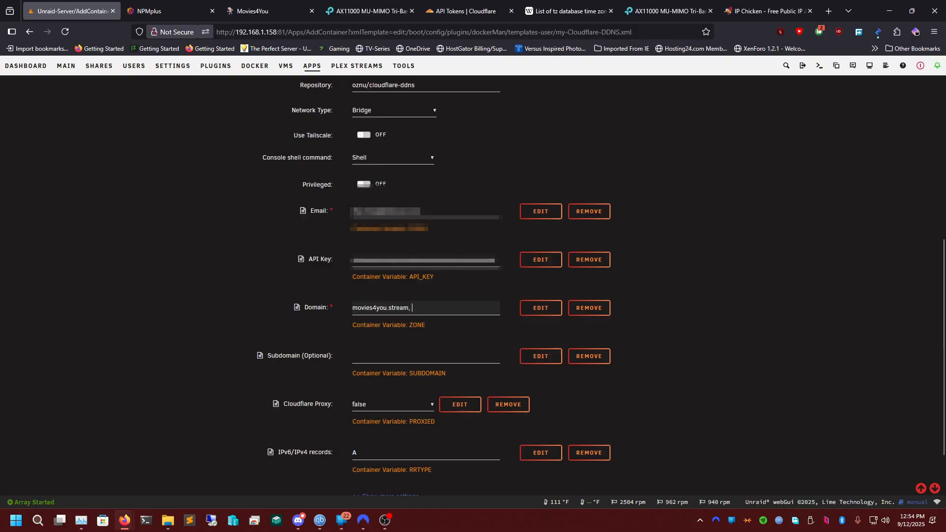
{"action": "key", "text": "BackSpace"}
{"action": "double_click", "coordinate": [375, 307]}
{"action": "left_click", "coordinate": [428, 308]}
Review the remaining Cloudflare-DDNS variables, return to the app catalogue without applying, decline saving the password and close the app details.
{"action": "scroll", "coordinate": [335, 320], "scroll_direction": "down", "scroll_amount": 1}
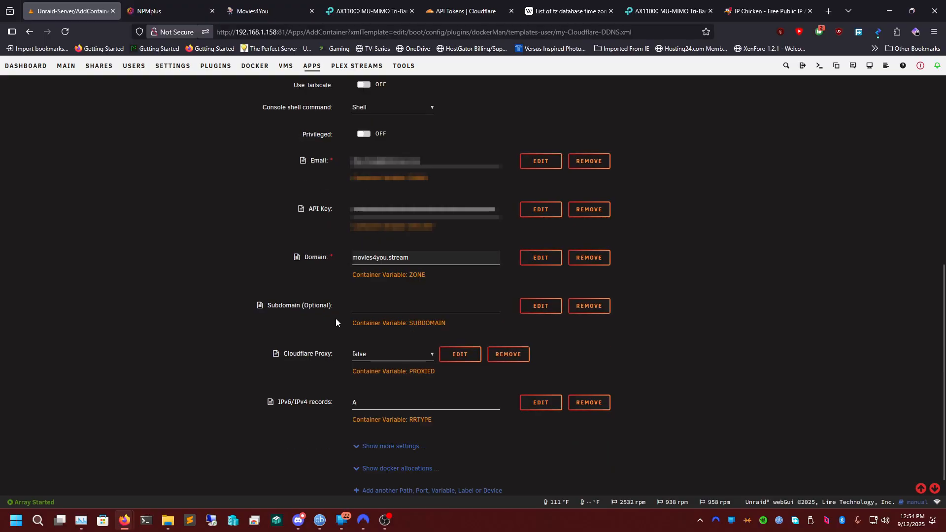
{"action": "scroll", "coordinate": [345, 325], "scroll_direction": "down", "scroll_amount": 1}
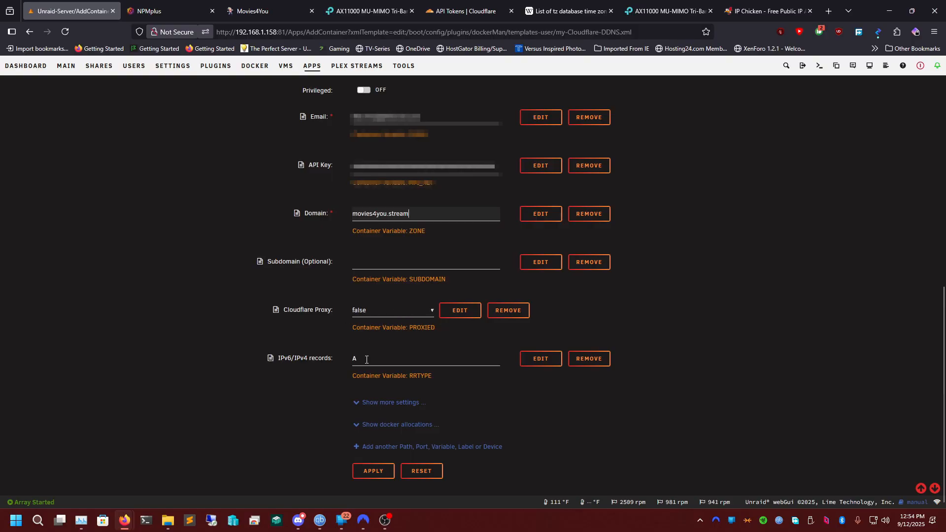
{"action": "left_click", "coordinate": [382, 362]}
{"action": "left_click", "coordinate": [331, 345]}
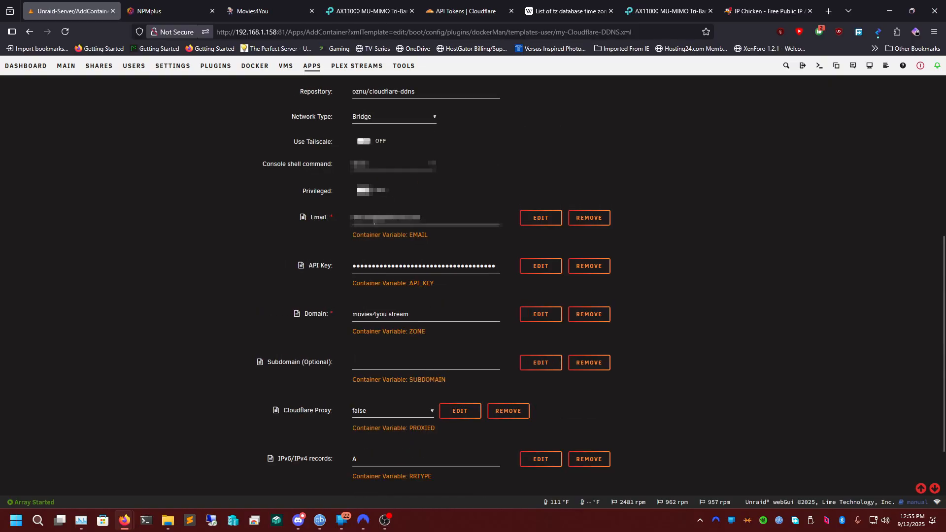
{"action": "scroll", "coordinate": [354, 349], "scroll_direction": "up", "scroll_amount": 10}
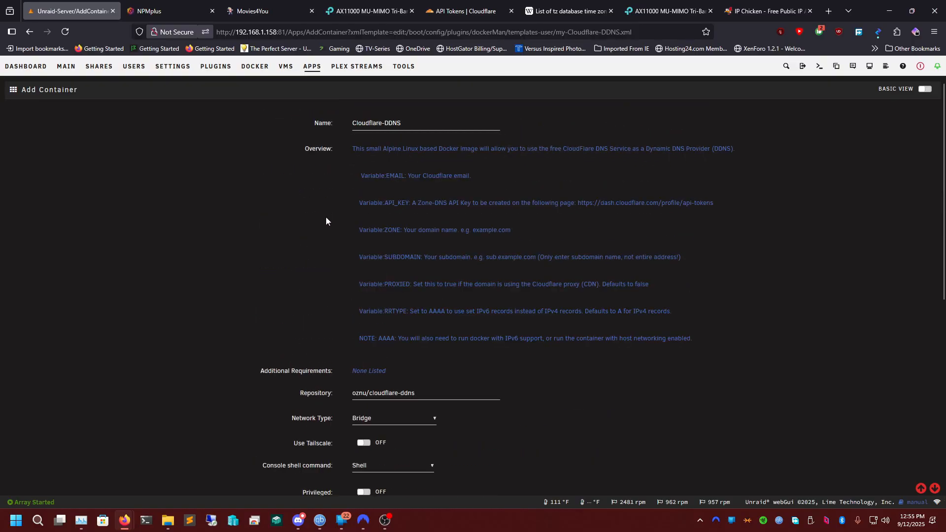
{"action": "left_click", "coordinate": [313, 111]}
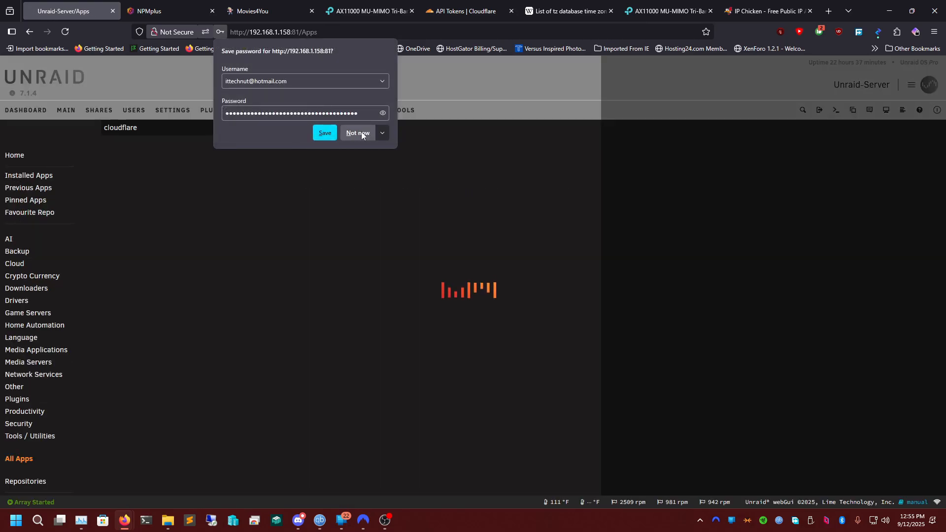
{"action": "left_click", "coordinate": [360, 131]}
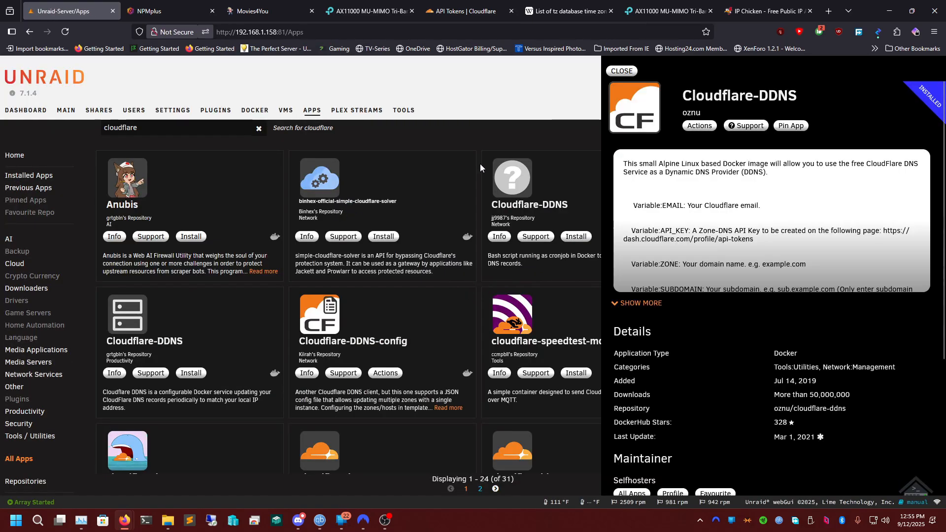
{"action": "left_click", "coordinate": [480, 166]}
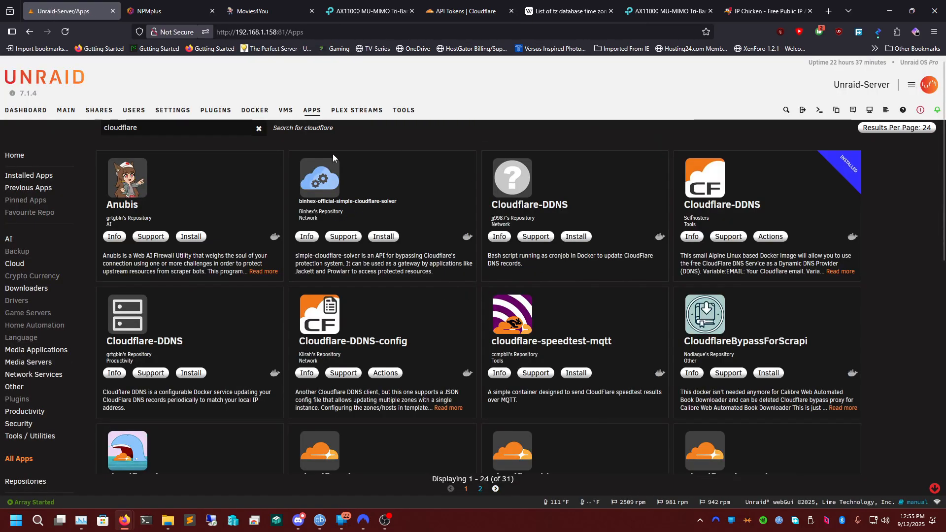
Open the Cloudflare-DDNS container's logs from the Docker container list, read the DNS update entries and close the log.
{"action": "left_click", "coordinate": [69, 116]}
{"action": "left_click", "coordinate": [254, 110]}
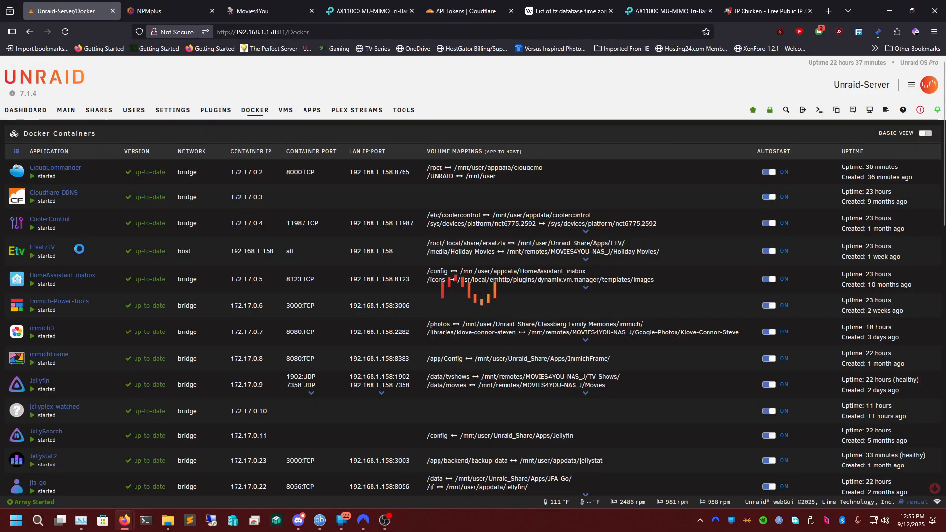
{"action": "left_click", "coordinate": [16, 198]}
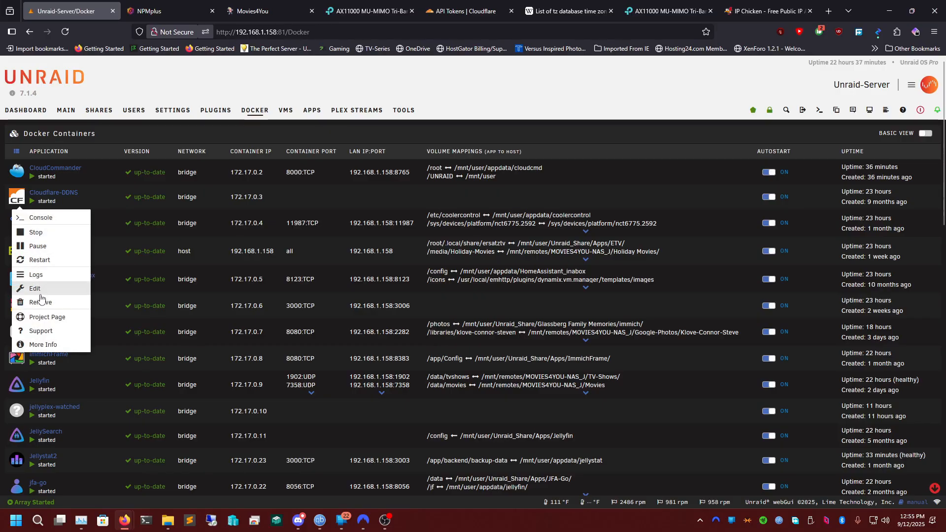
{"action": "left_click", "coordinate": [35, 274]}
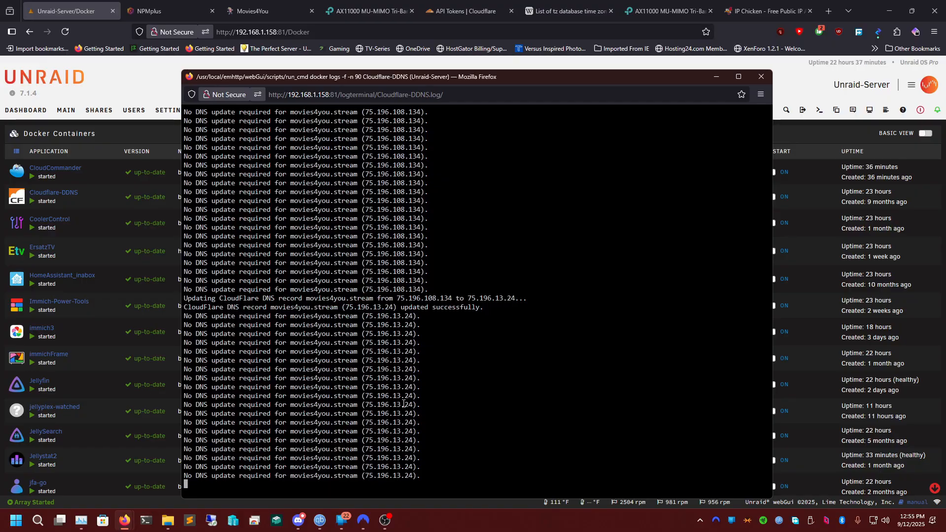
{"action": "left_click", "coordinate": [761, 76]}
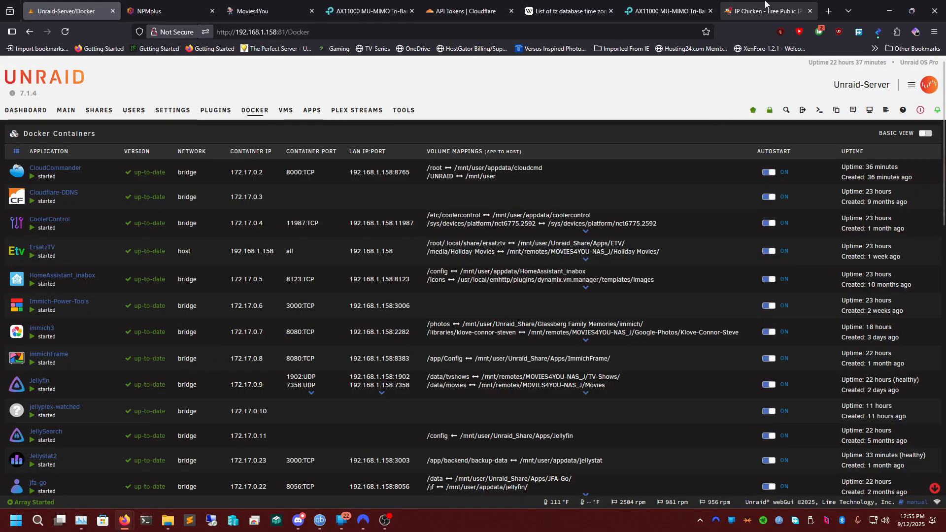
Check the current public IP address on IP Chicken, close that page and return to the NPMplus proxy hosts list.
{"action": "left_click", "coordinate": [764, 10]}
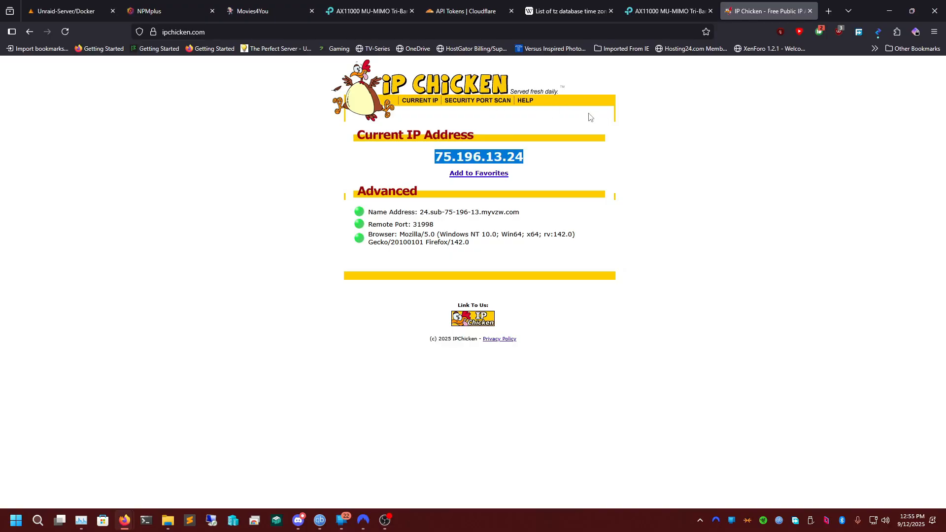
{"action": "left_click", "coordinate": [809, 11]}
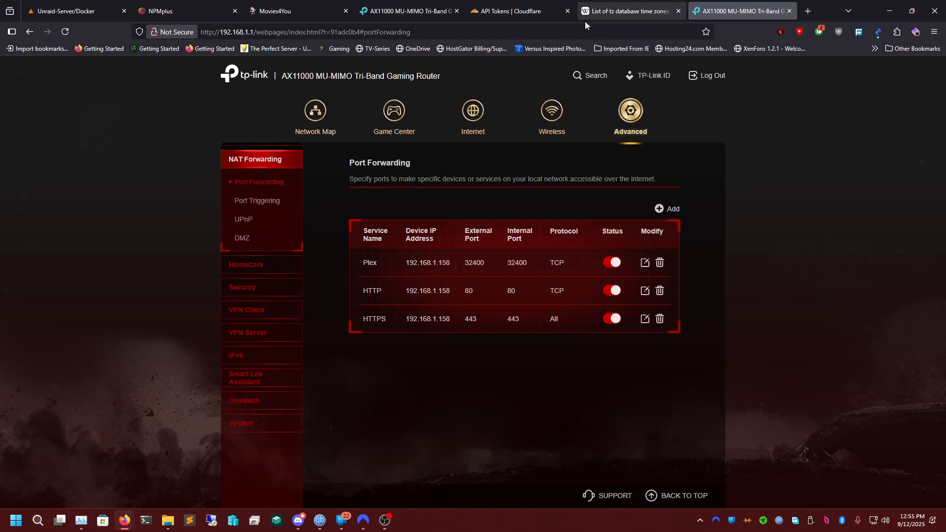
{"action": "left_click", "coordinate": [293, 10]}
{"action": "left_click", "coordinate": [196, 5]}
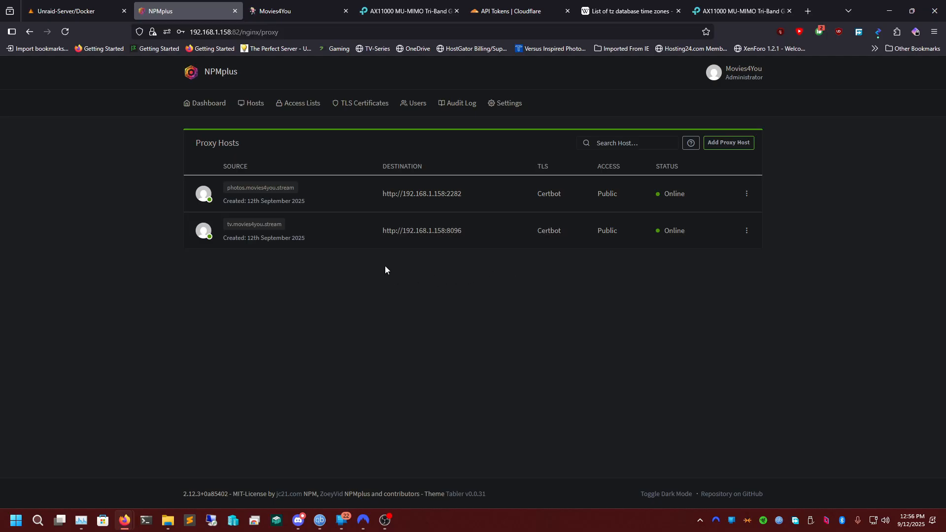
Return to Unraid's Docker container list and locate the NPMplus container.
{"action": "left_click", "coordinate": [113, 9]}
{"action": "scroll", "coordinate": [250, 262], "scroll_direction": "down", "scroll_amount": 4}
{"action": "scroll", "coordinate": [250, 262], "scroll_direction": "down", "scroll_amount": 10}
{"action": "scroll", "coordinate": [254, 300], "scroll_direction": "up", "scroll_amount": 3}
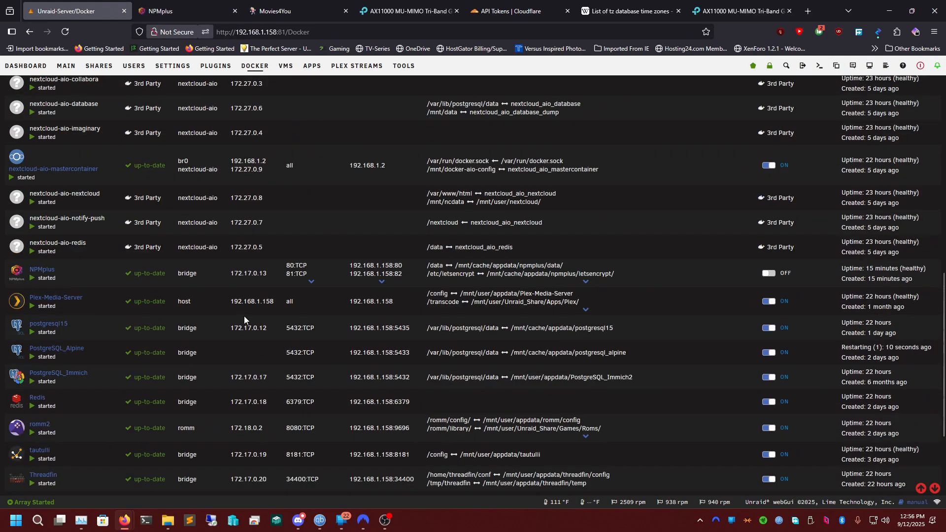